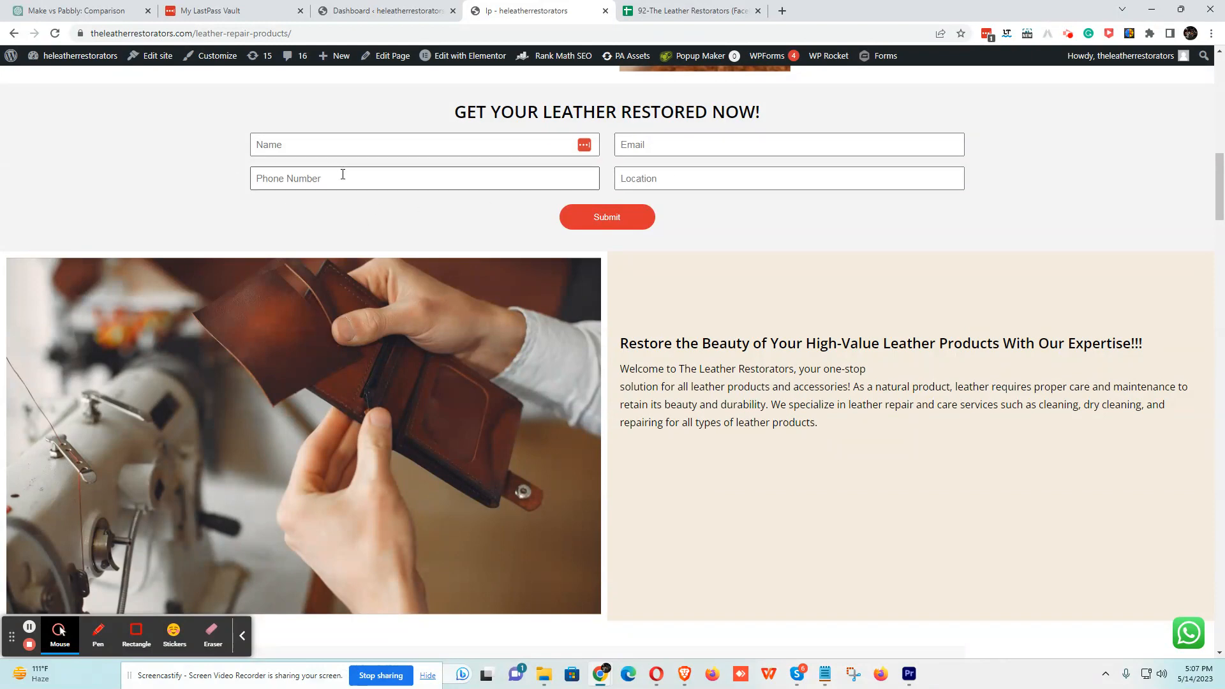
- Scroll to the leather-repair page's 'Get Your Leather Restored Now!' form and focus its Name field
scroll(335, 347, "up", 12)
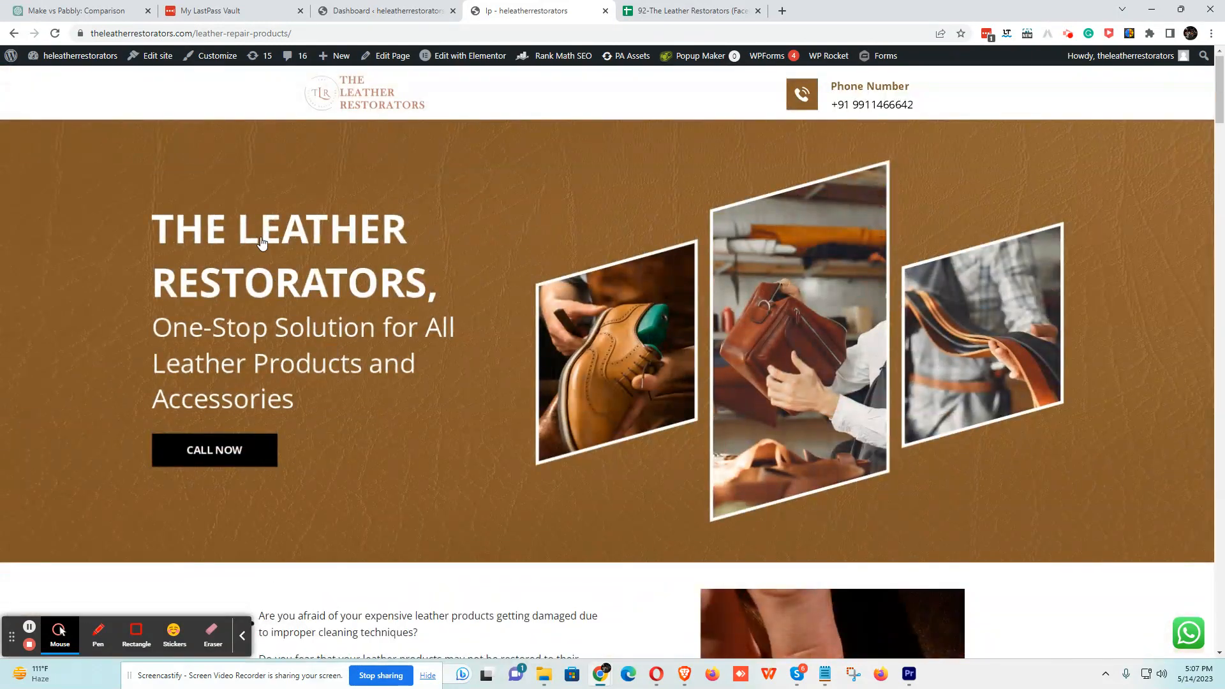
scroll(470, 328, "down", 14)
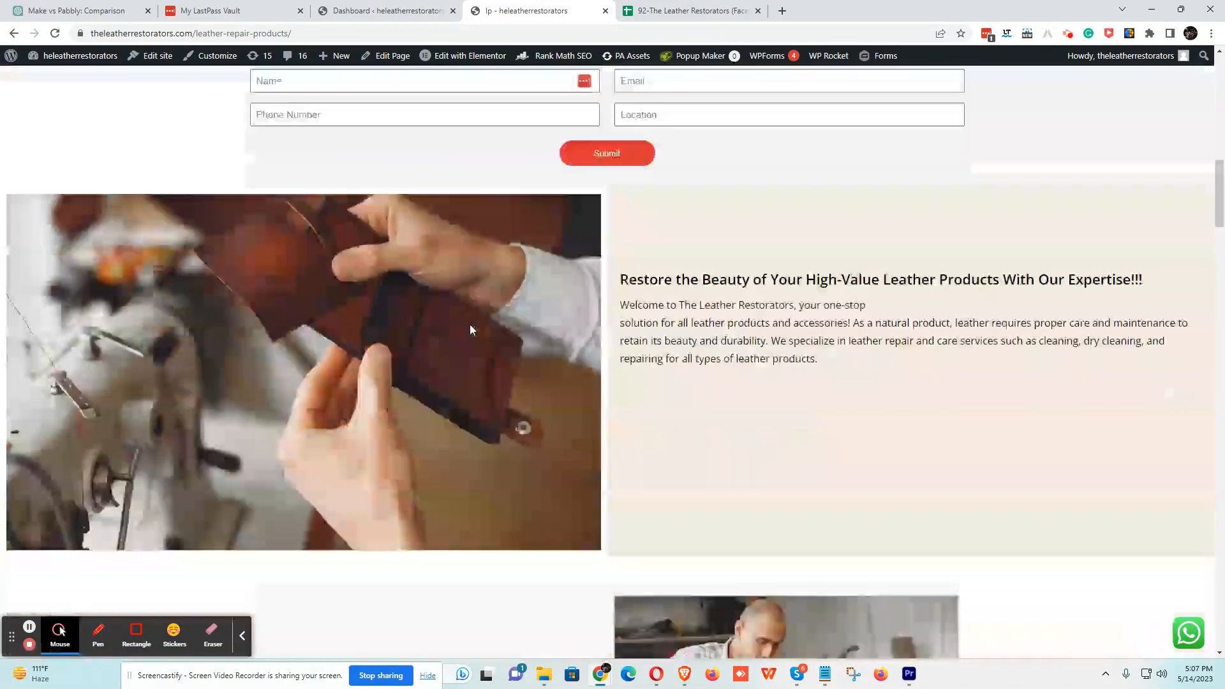
scroll(419, 295, "up", 10)
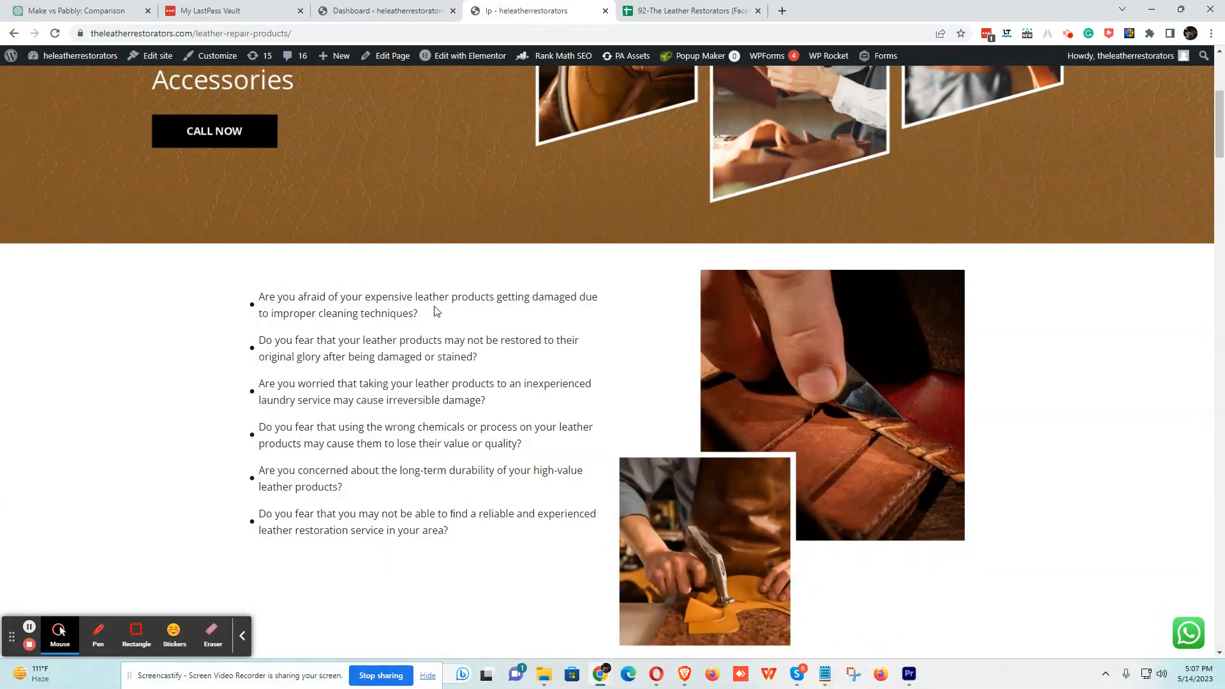
scroll(260, 294, "up", 4)
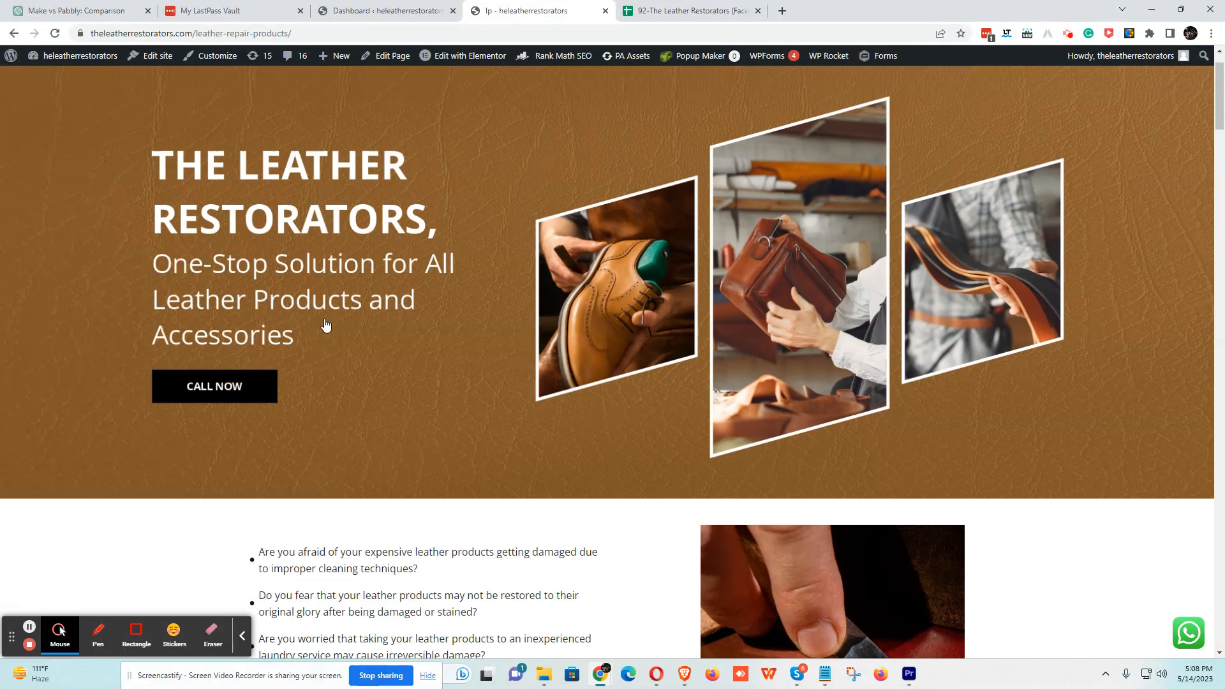
scroll(380, 339, "down", 8)
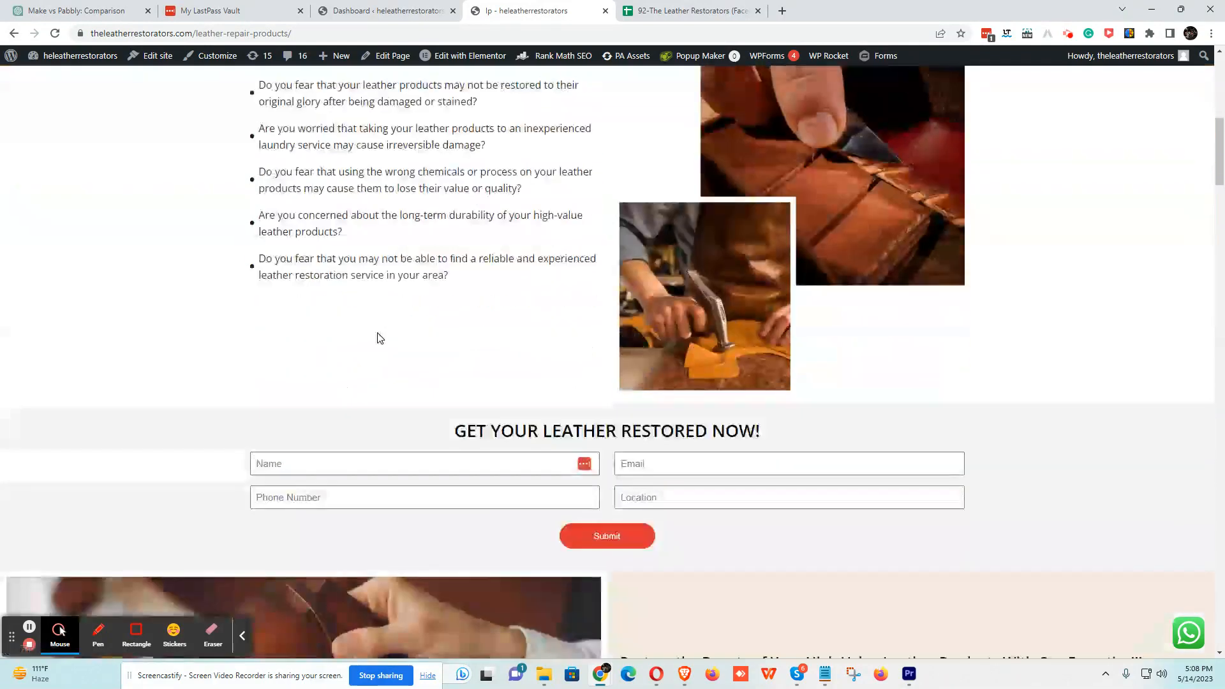
scroll(380, 338, "down", 4)
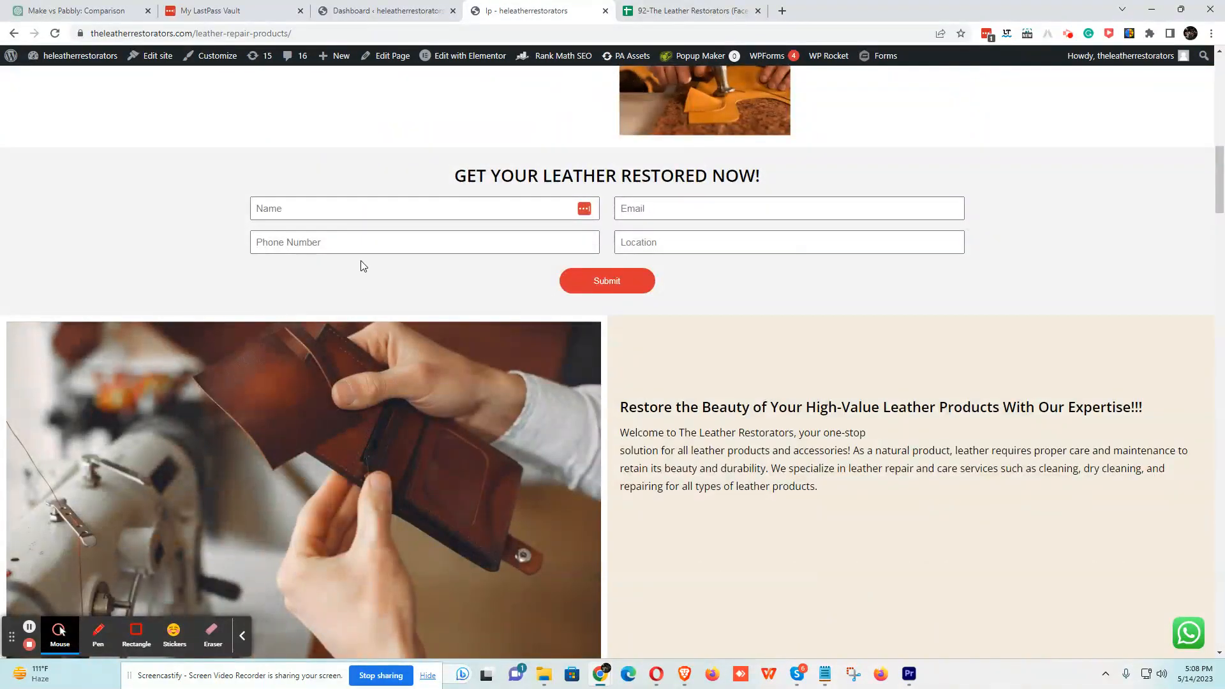
left_click(306, 209)
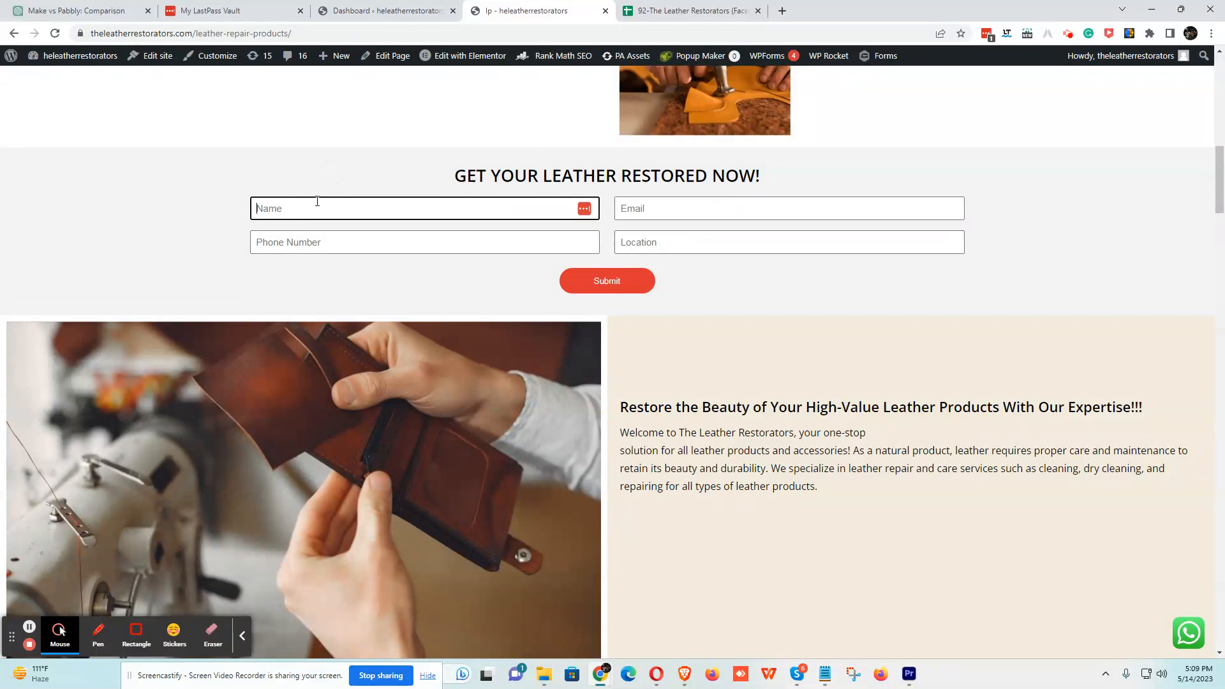
scroll(628, 305, "down", 12)
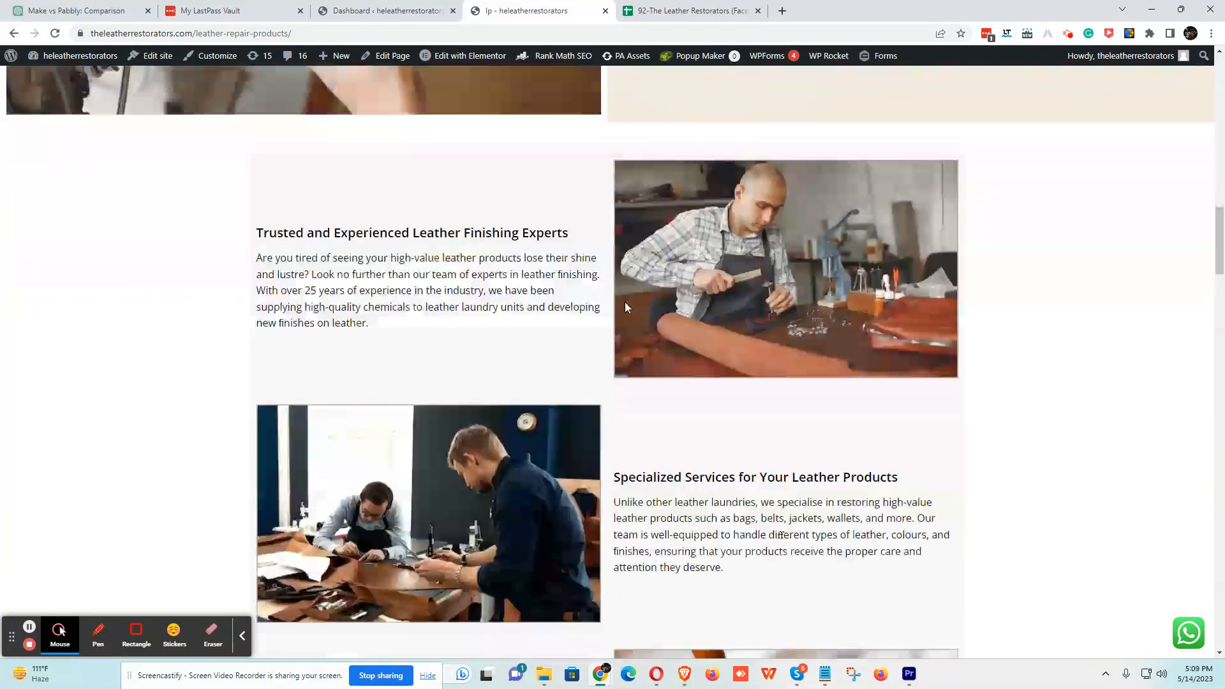
scroll(625, 297, "down", 10)
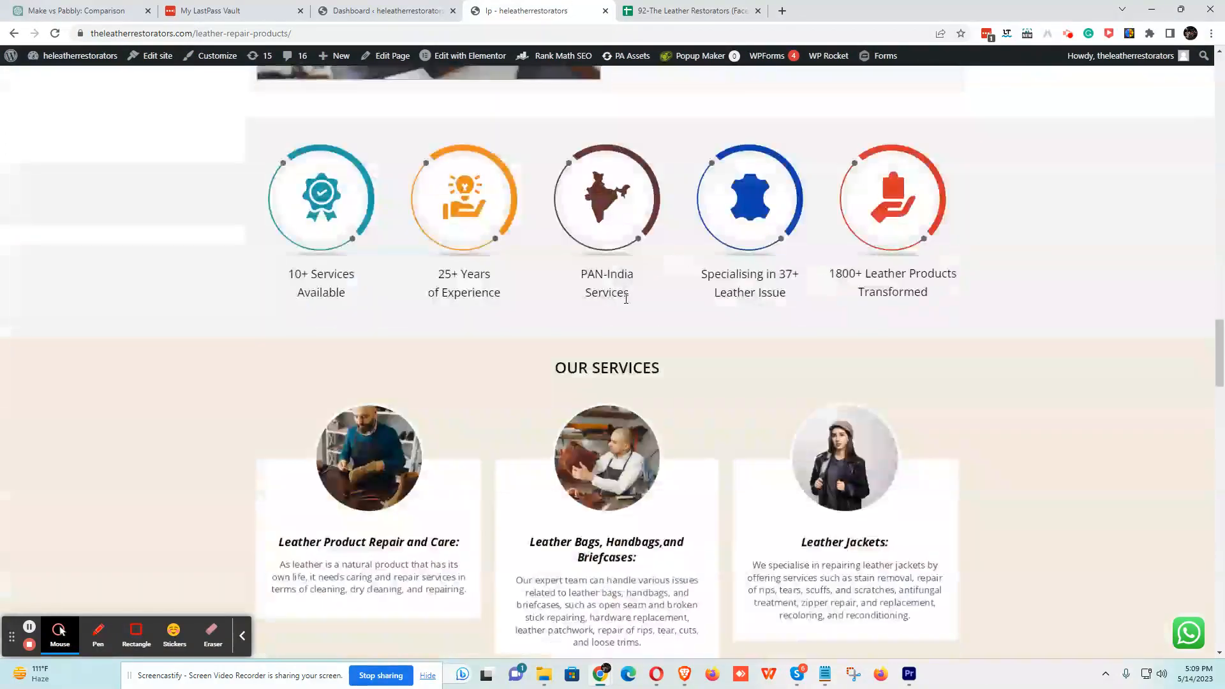
scroll(626, 302, "down", 12)
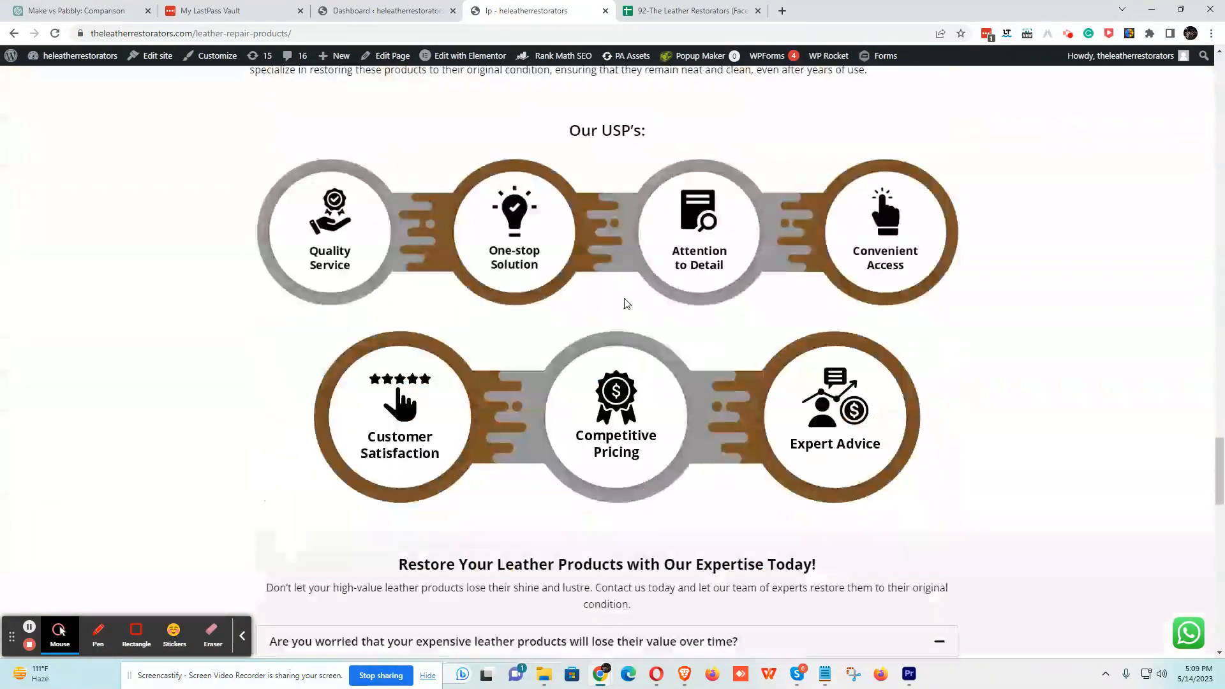
scroll(624, 303, "down", 12)
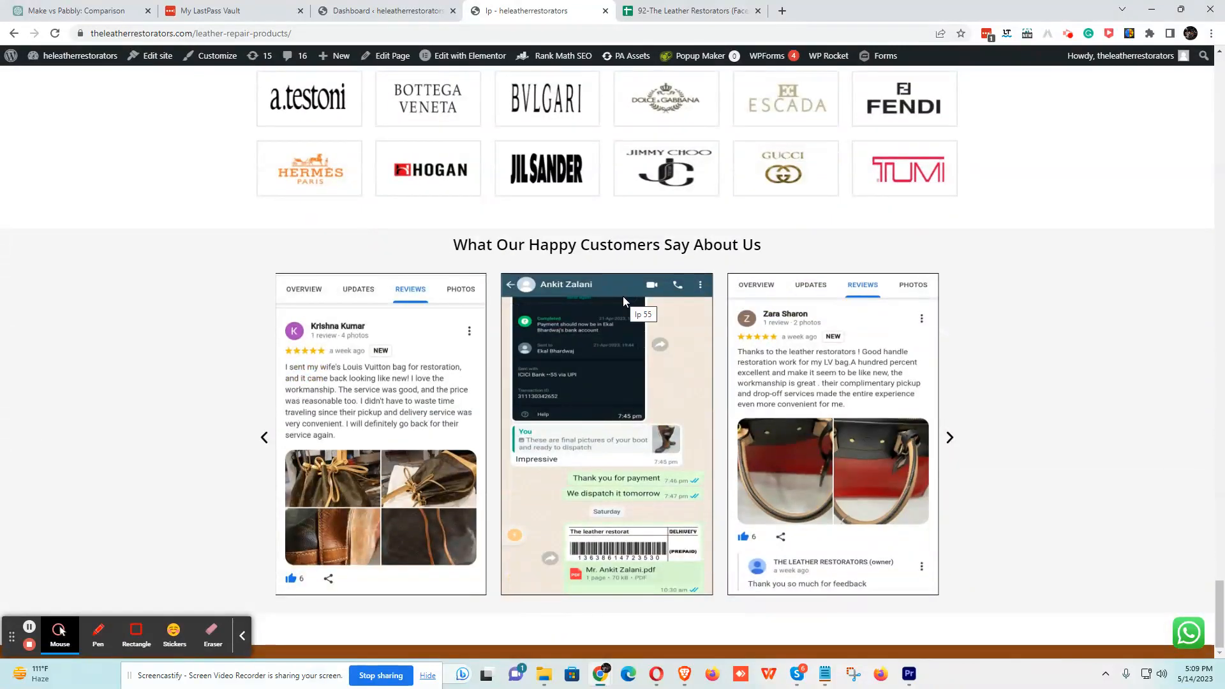
scroll(622, 296, "up", 20)
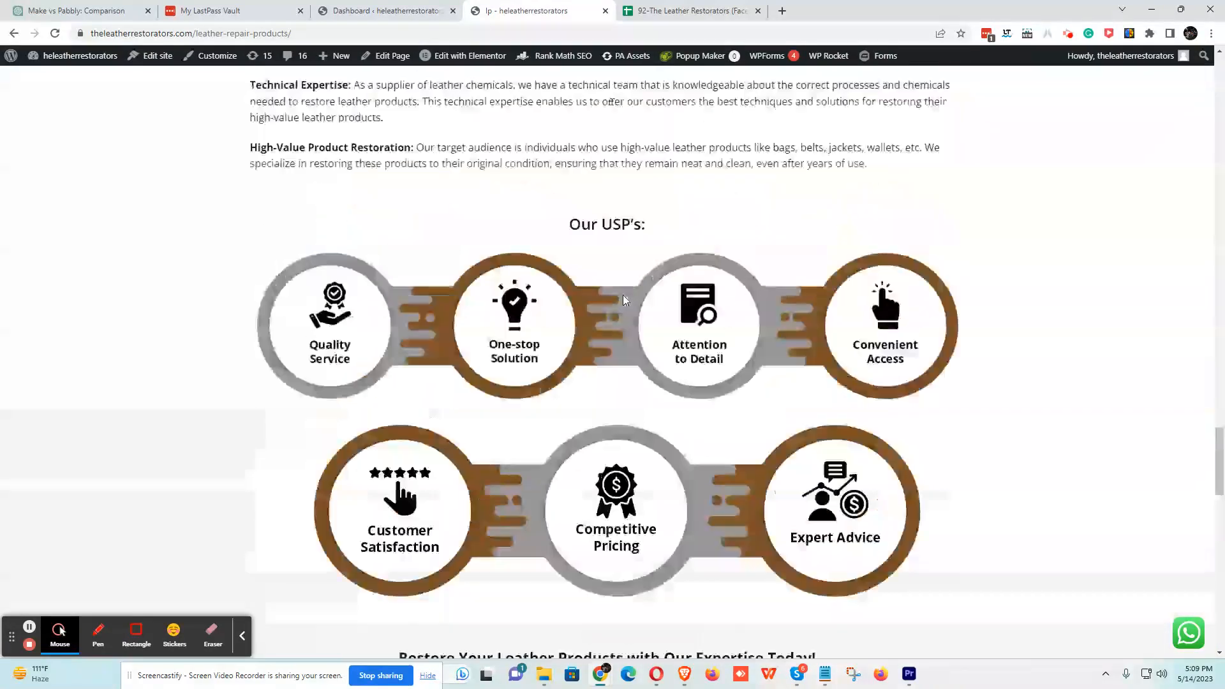
scroll(623, 296, "up", 20)
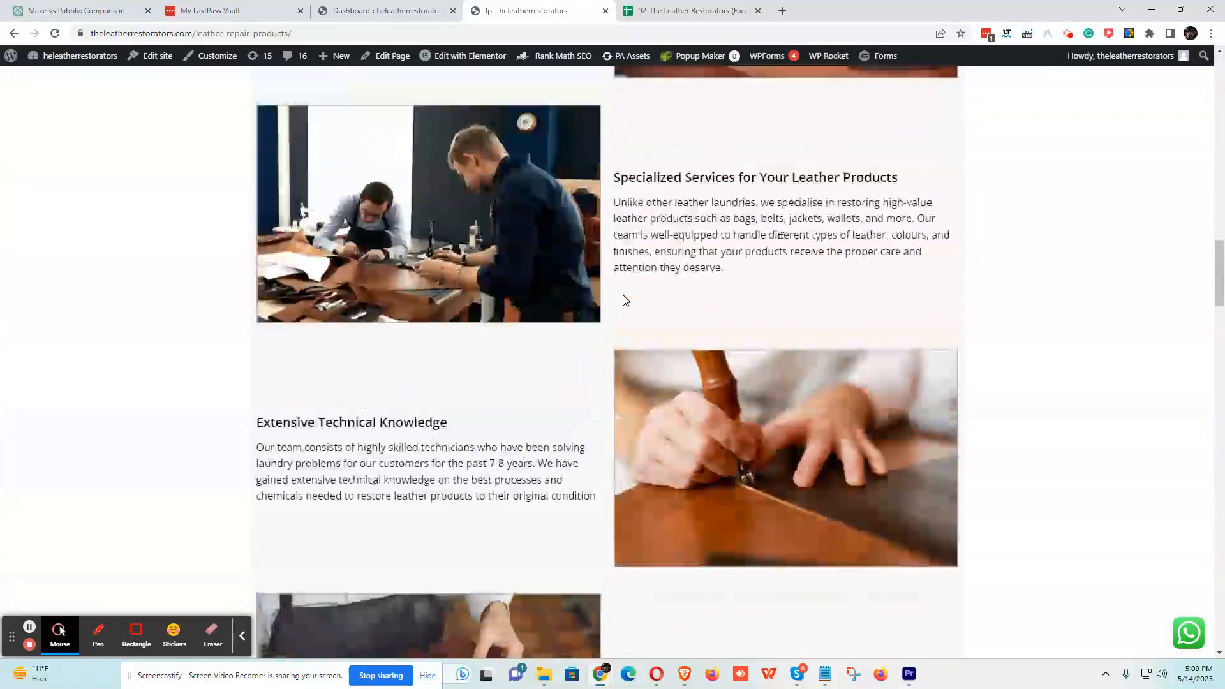
scroll(622, 300, "up", 20)
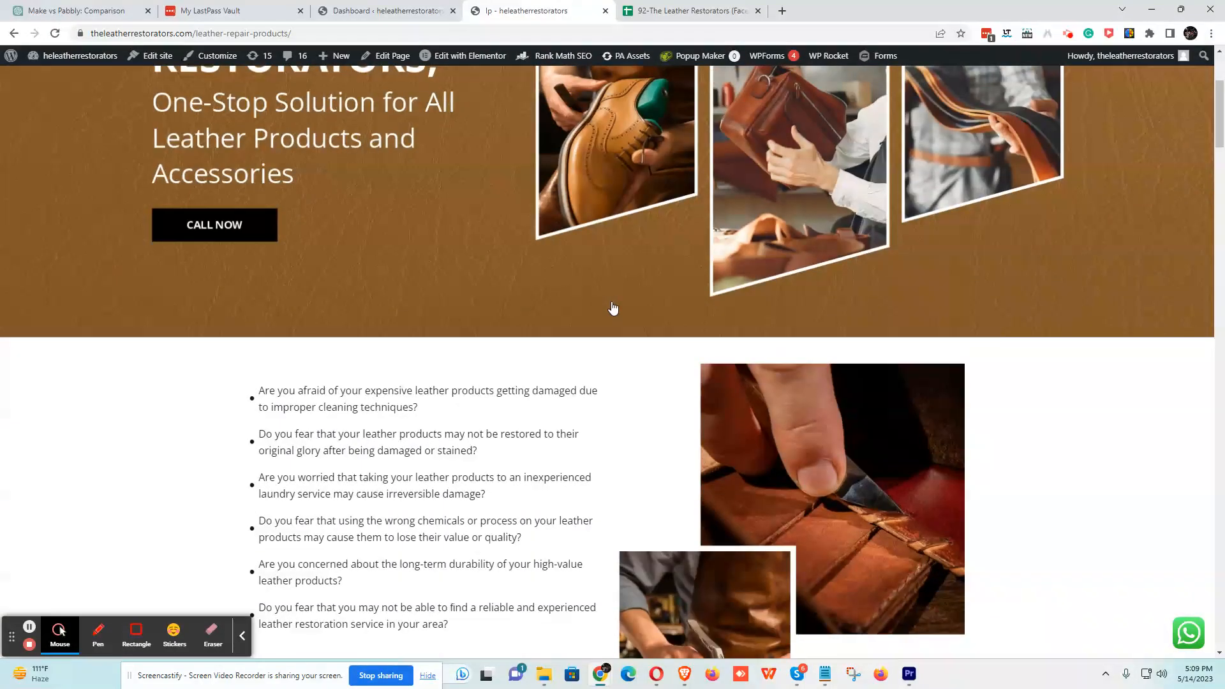
scroll(613, 309, "down", 5)
left_click(331, 492)
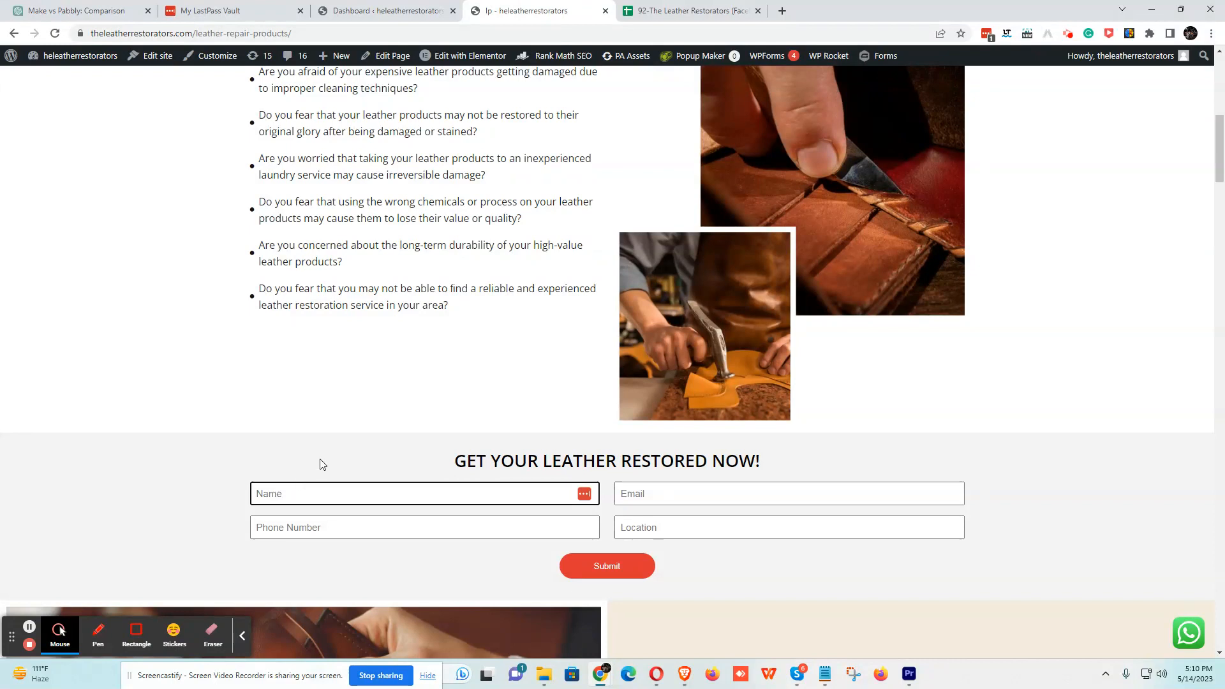
- Open Chrome's developer tools, widen the Elements pane, and turn off the device toolbar
left_click(1211, 34)
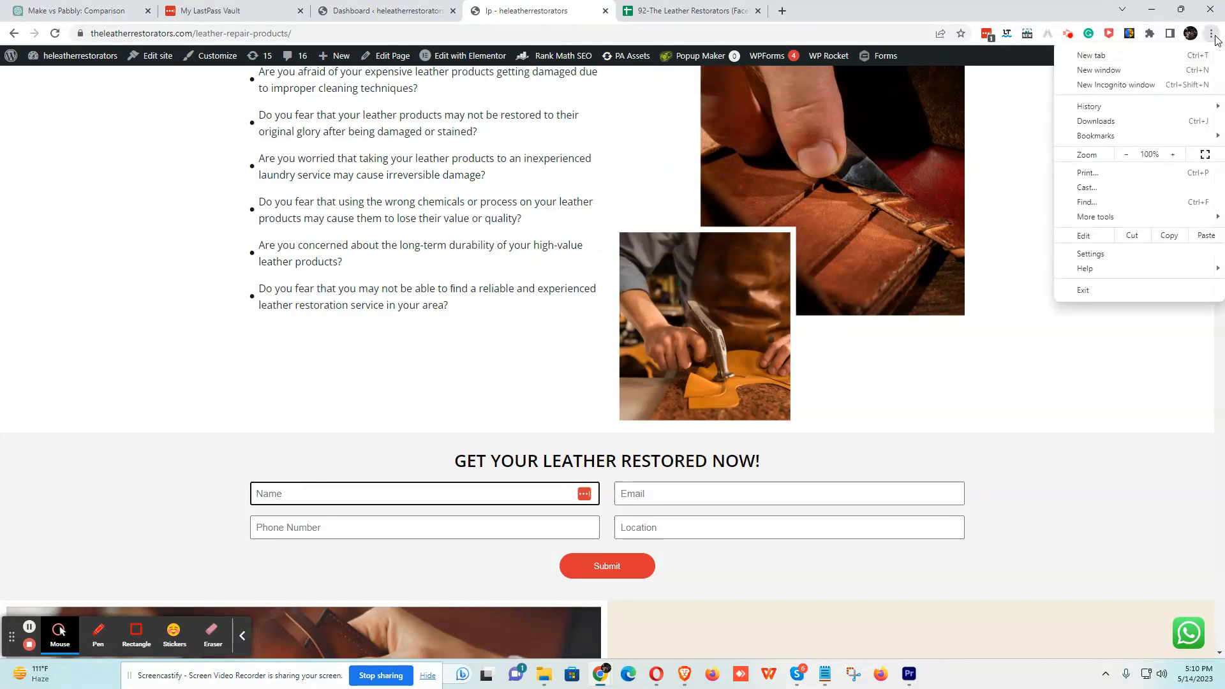
mouse_move(1116, 219)
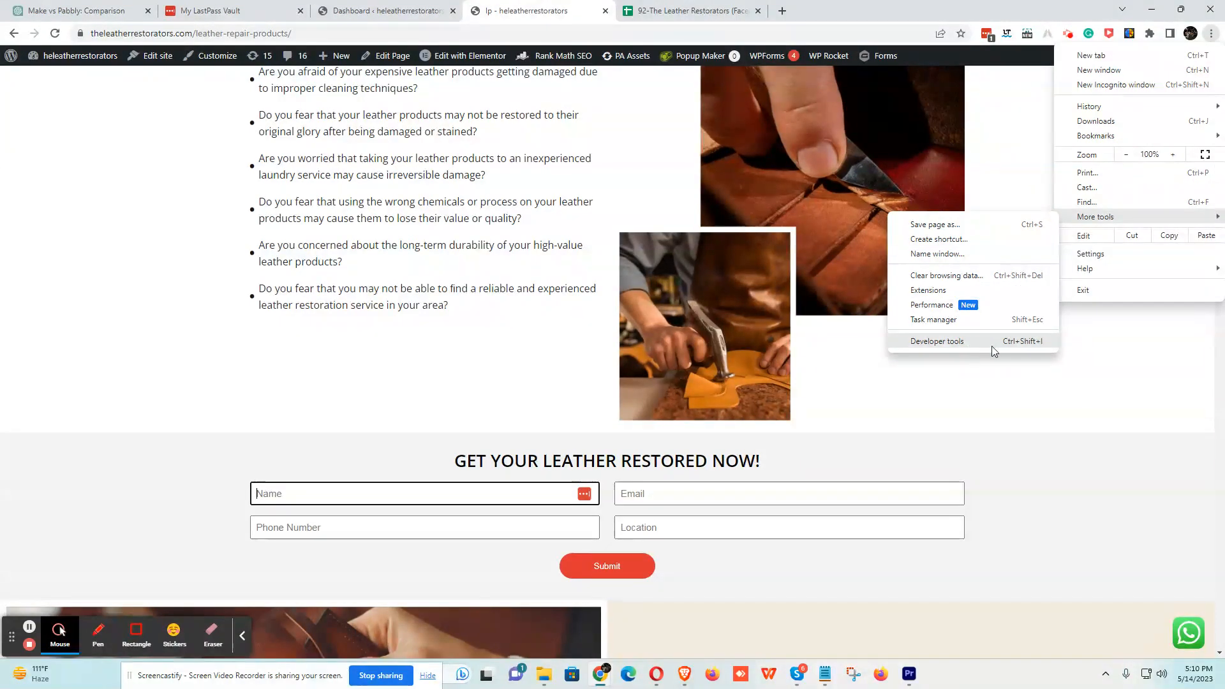
left_click(1032, 342)
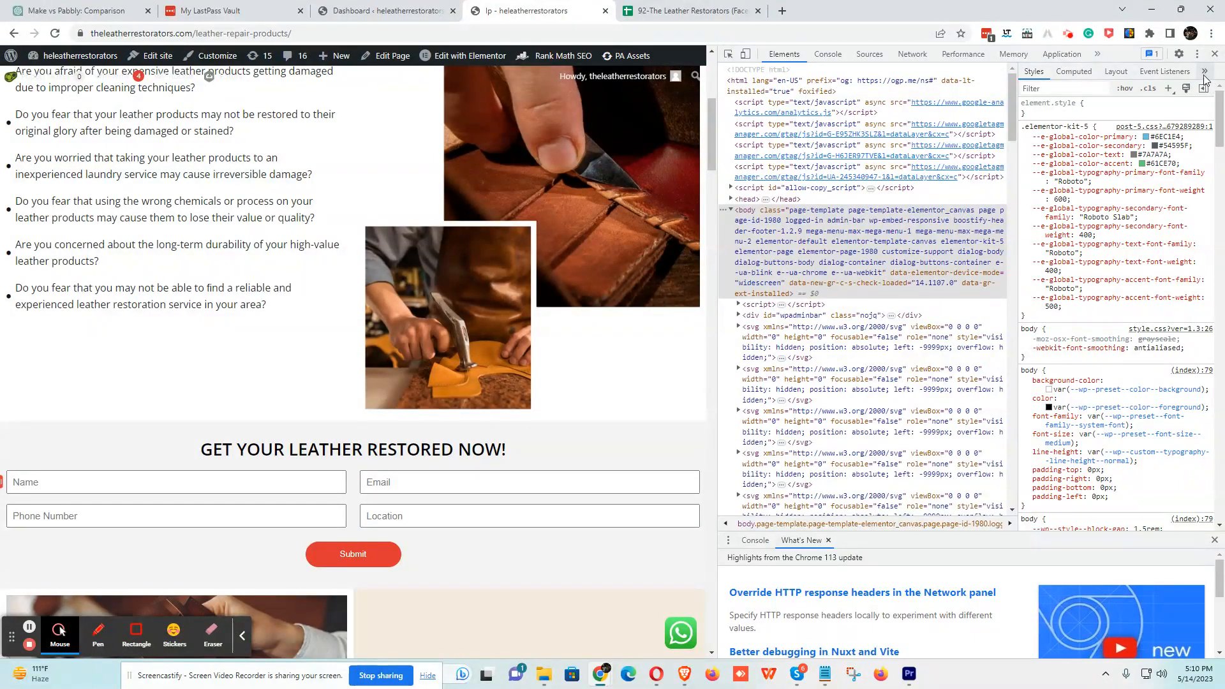
left_click_drag(1017, 167, 1152, 167)
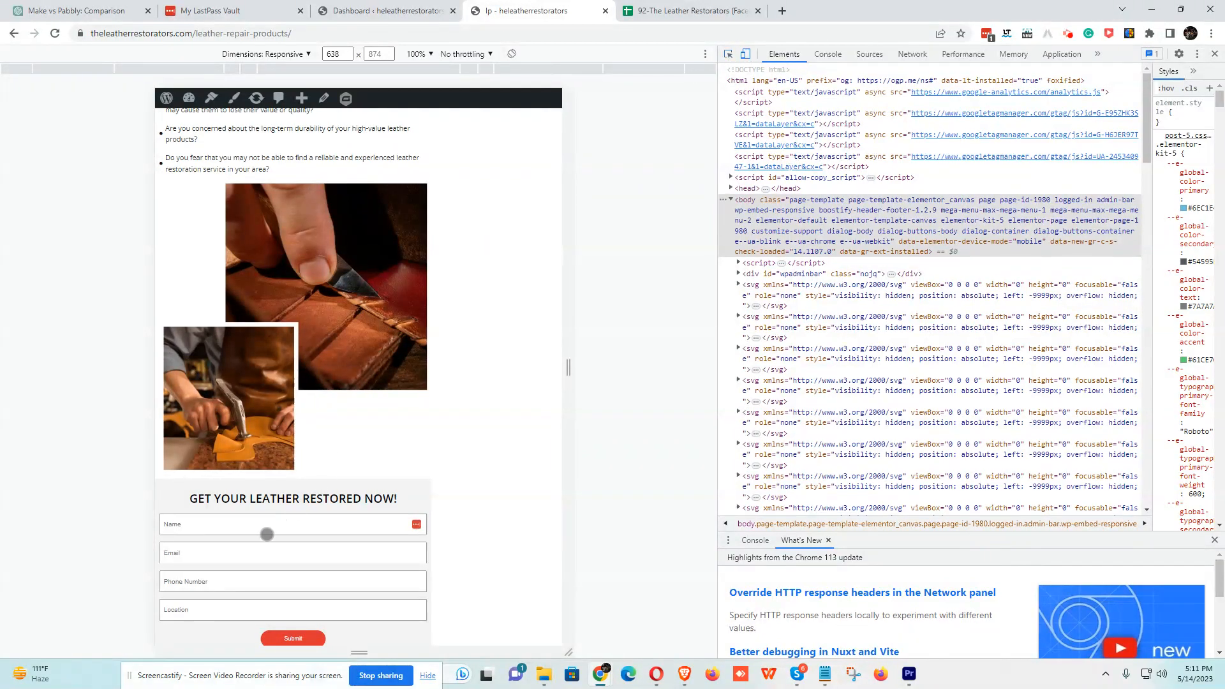
left_click(745, 53)
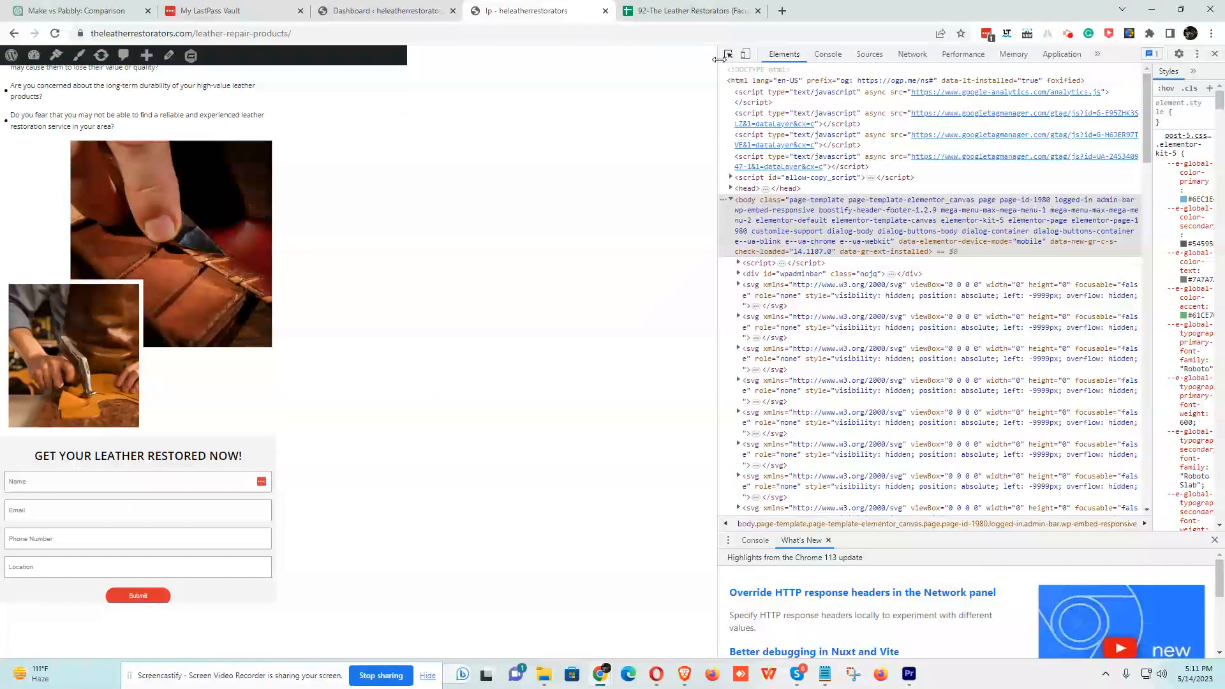
- Activate the DevTools element picker to inspect the page's form fields
left_click(728, 54)
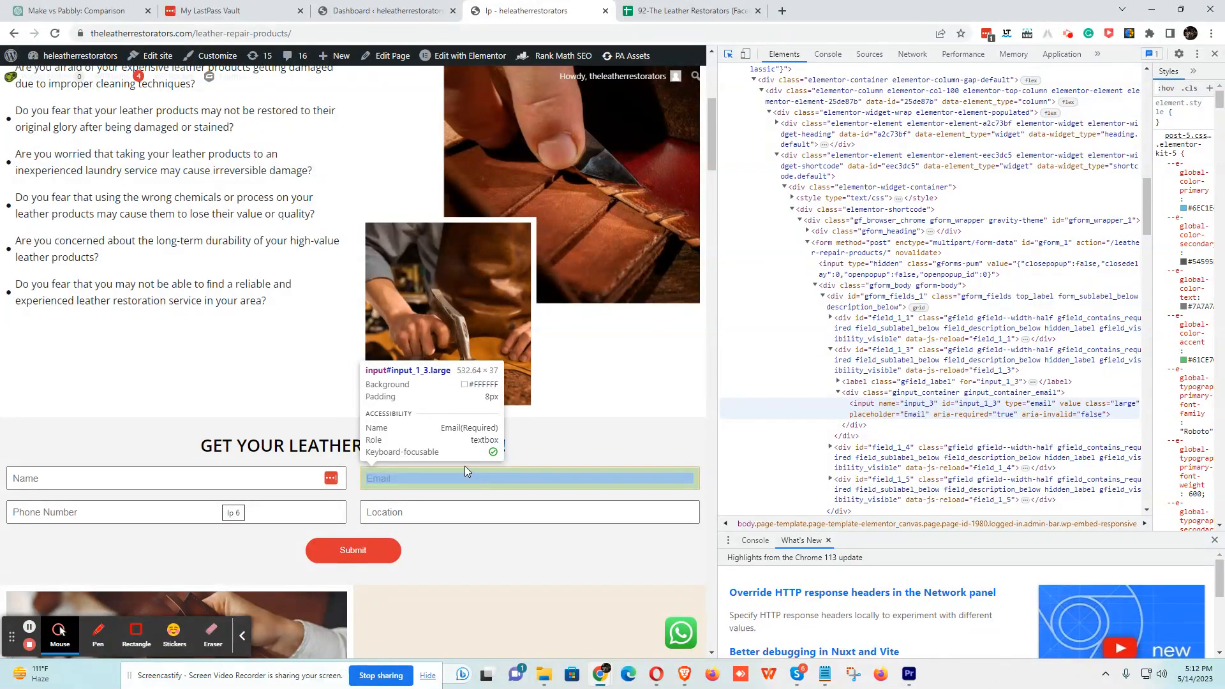
- Close Chrome's developer tools from the browser menu
left_click(1212, 34)
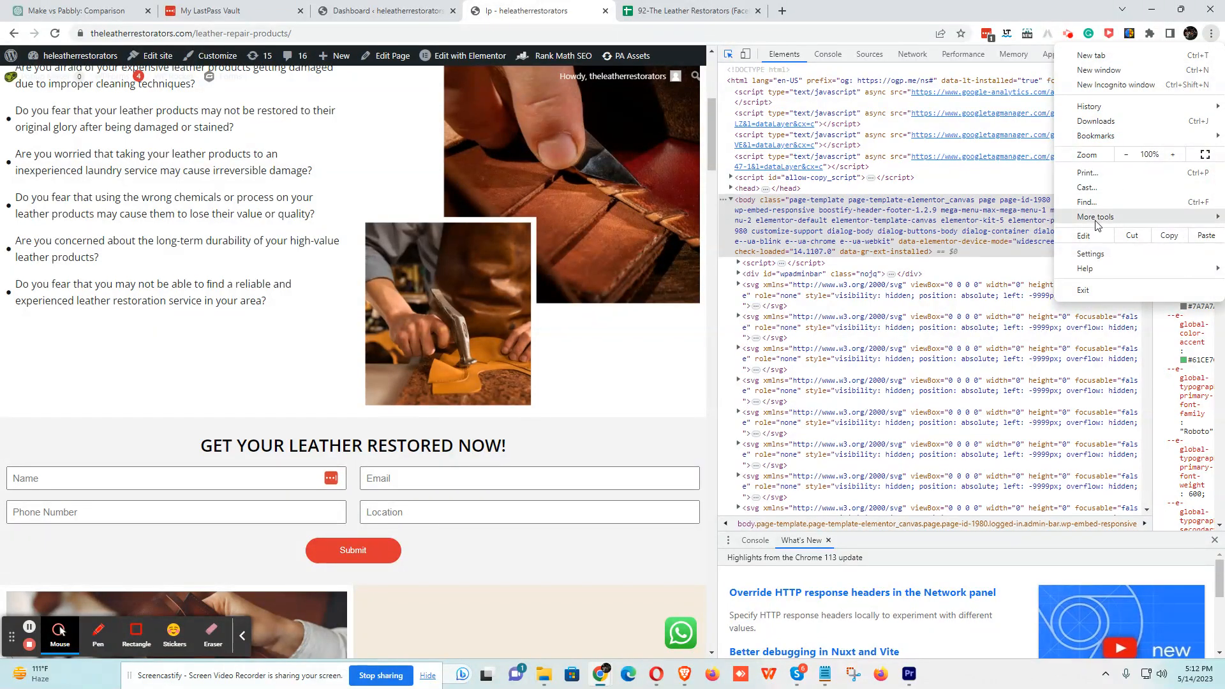
mouse_move(1098, 225)
left_click(976, 347)
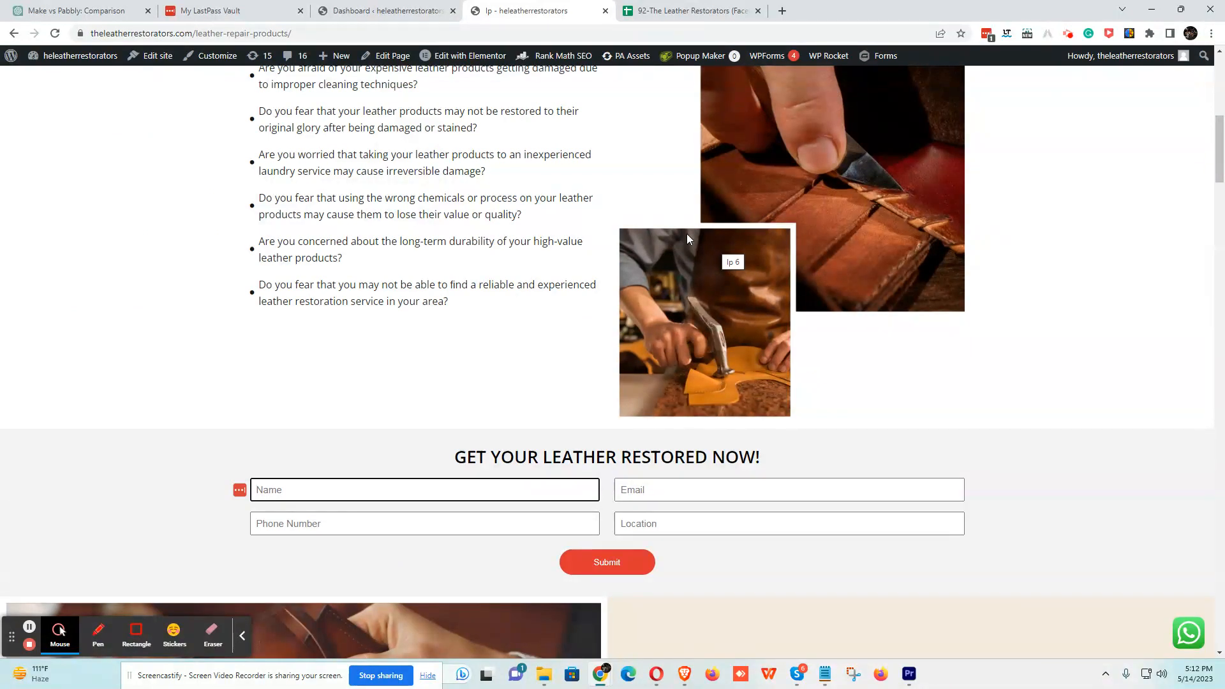
- Append wp-admin to the leather-repair-products page address and load it
left_click_drag(94, 32, 224, 31)
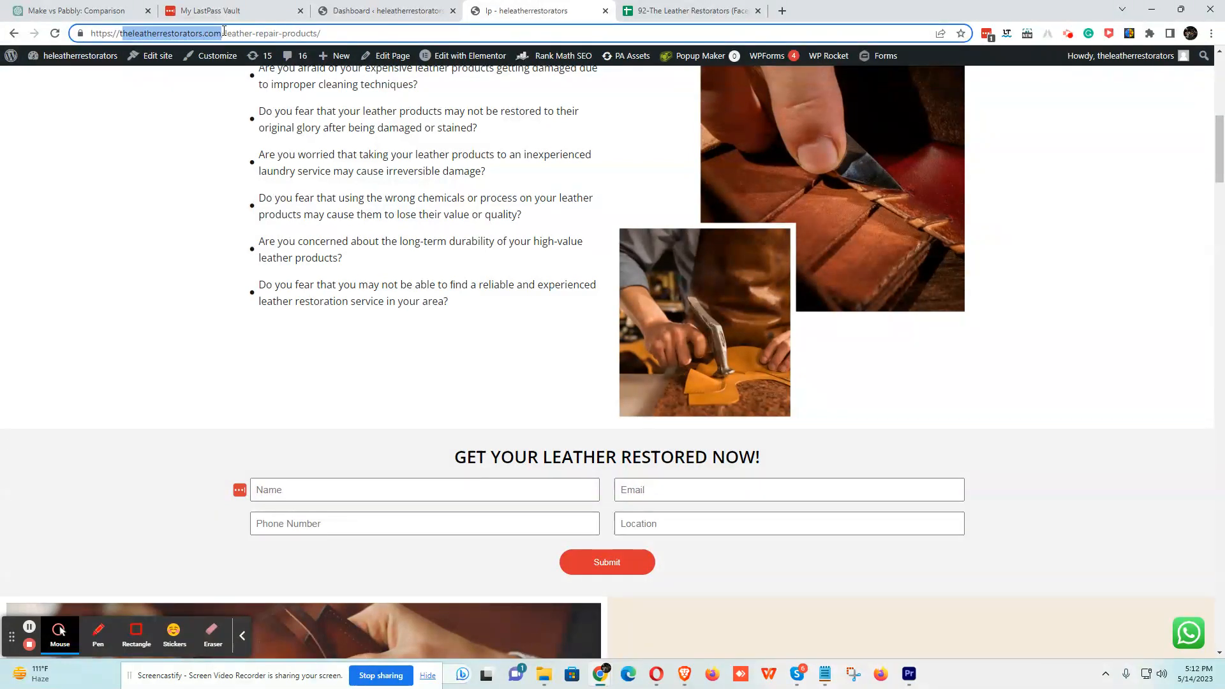
left_click(328, 34)
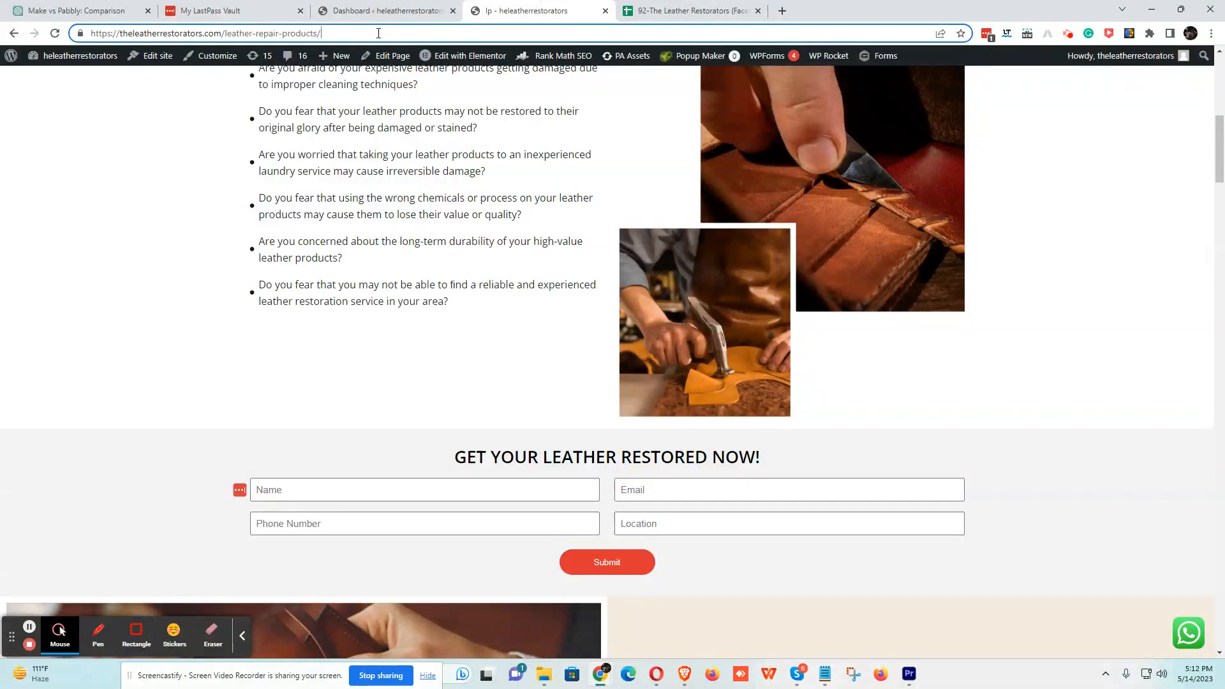
type("wp")
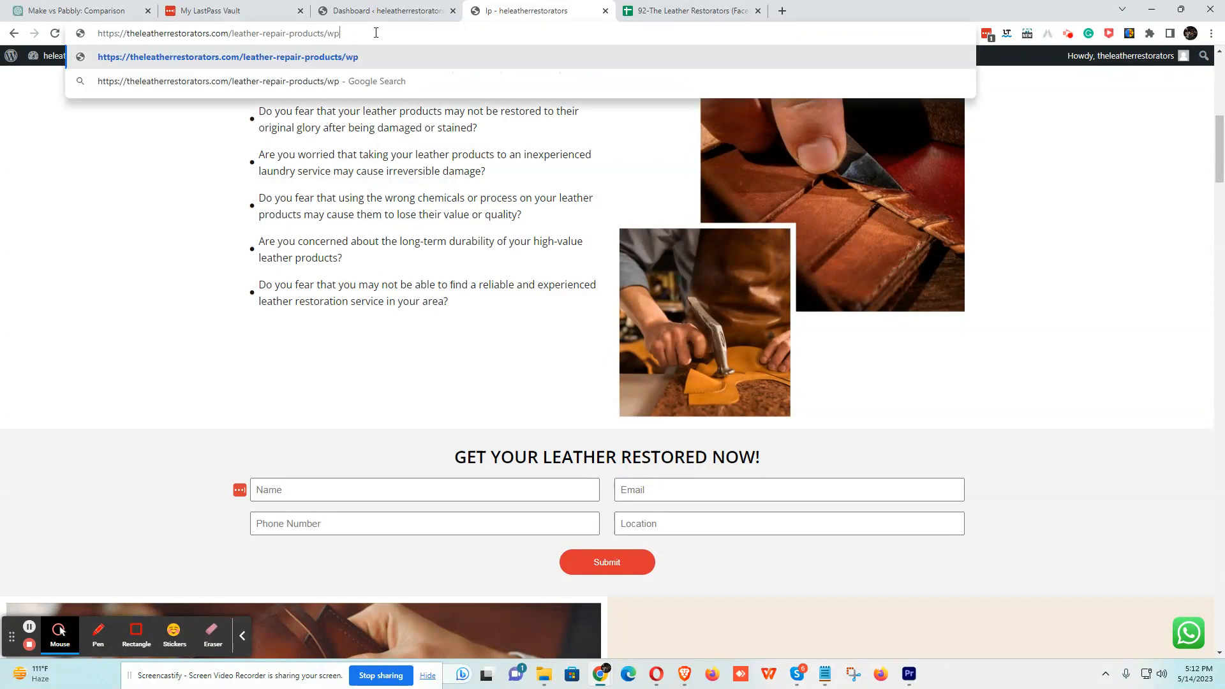
type("-admin")
key("Return")
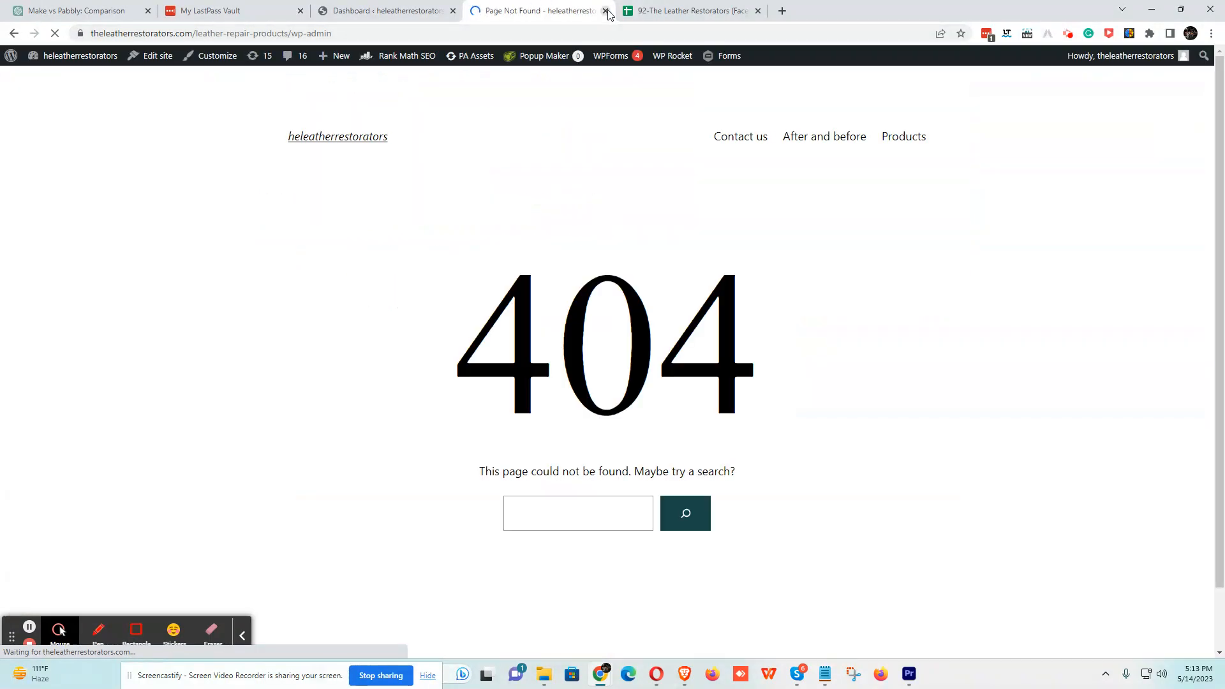
- Close and reopen the Page Not Found tab, trim its address, then return to the Dashboard tab
left_click(605, 10)
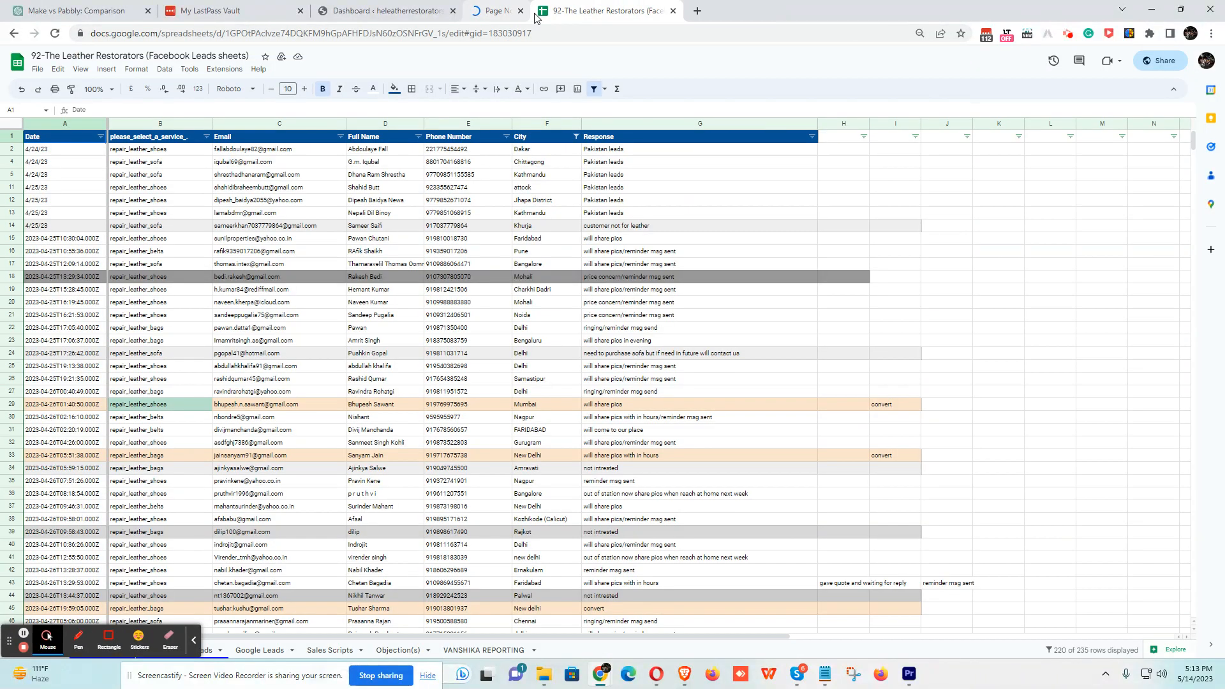
left_click(397, 12)
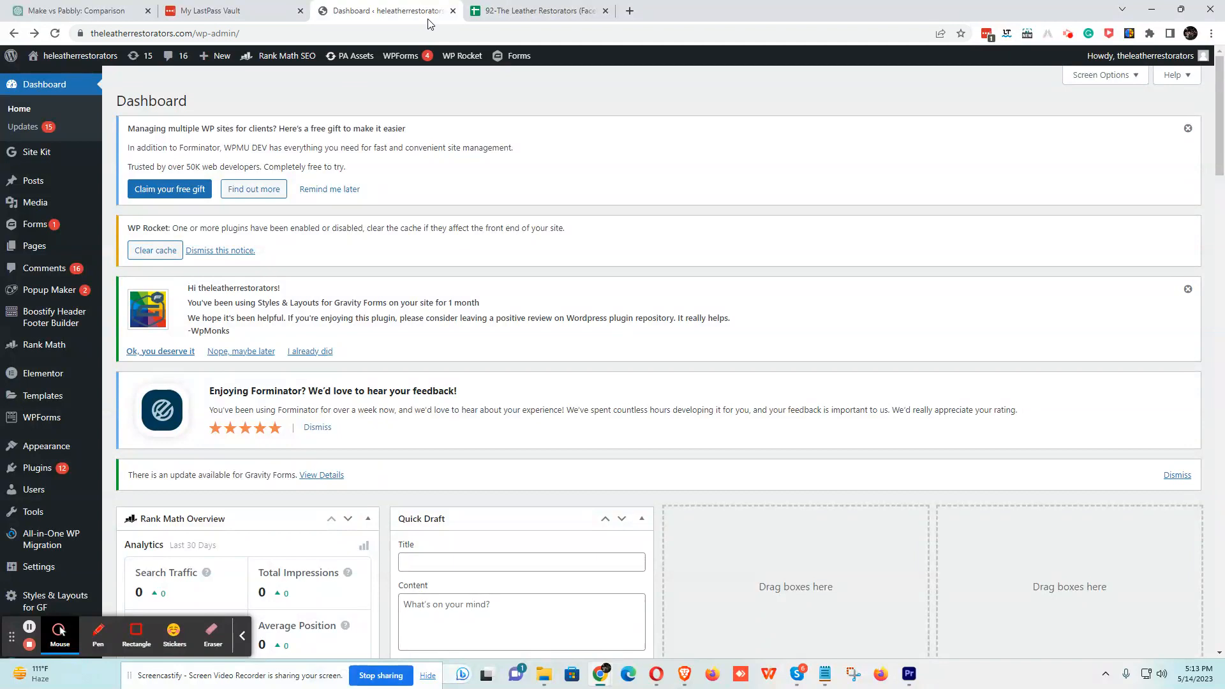
key("ctrl+shift+t")
left_click(363, 32)
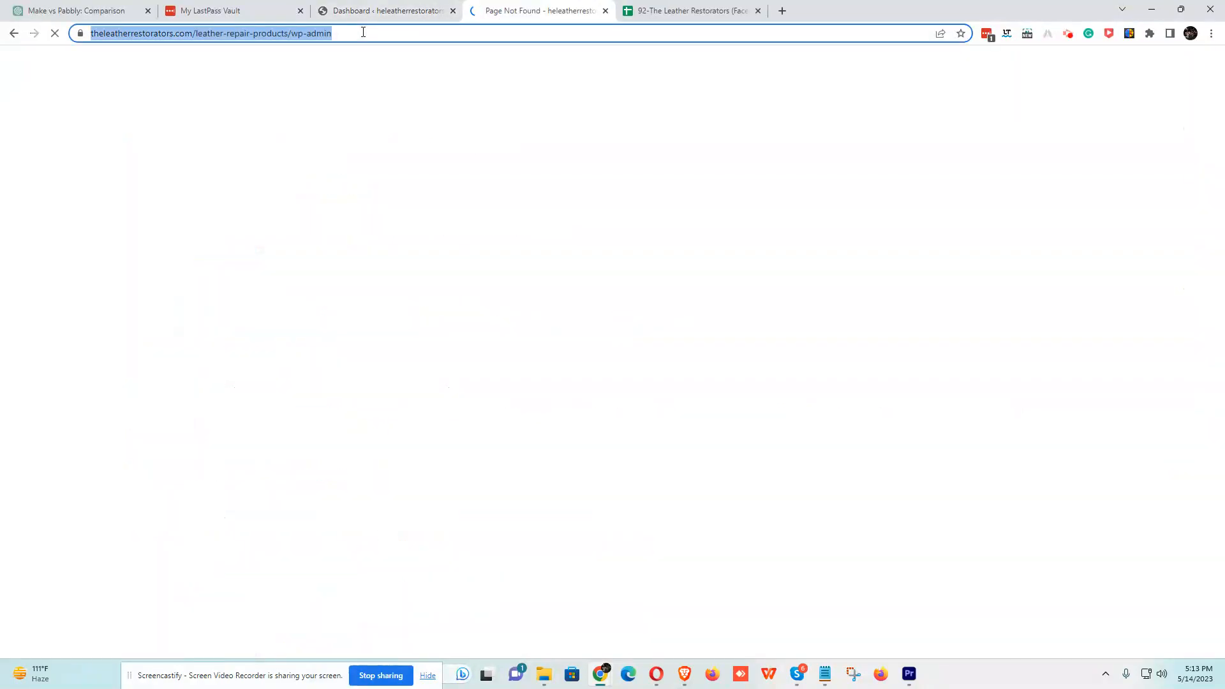
key("BackSpace")
key("BackSpace")
key("BackSpace")
key("BackSpace")
key("BackSpace")
key("BackSpace")
key("BackSpace")
key("BackSpace")
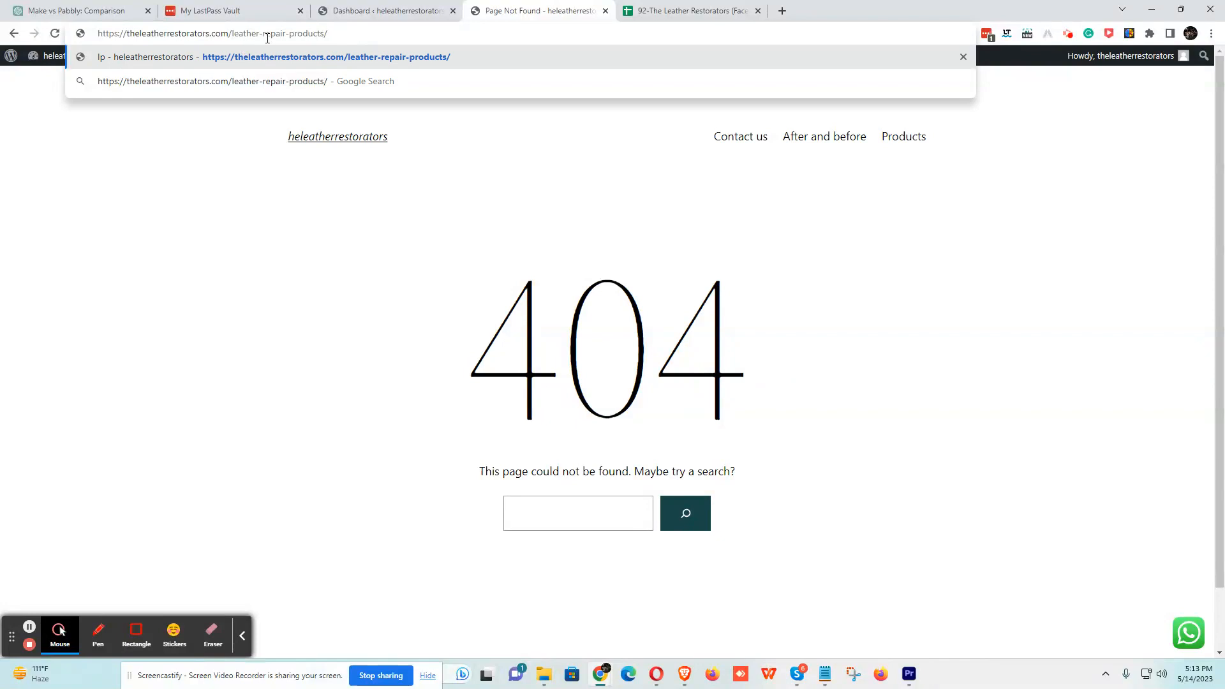
left_click(369, 13)
left_click(536, 11)
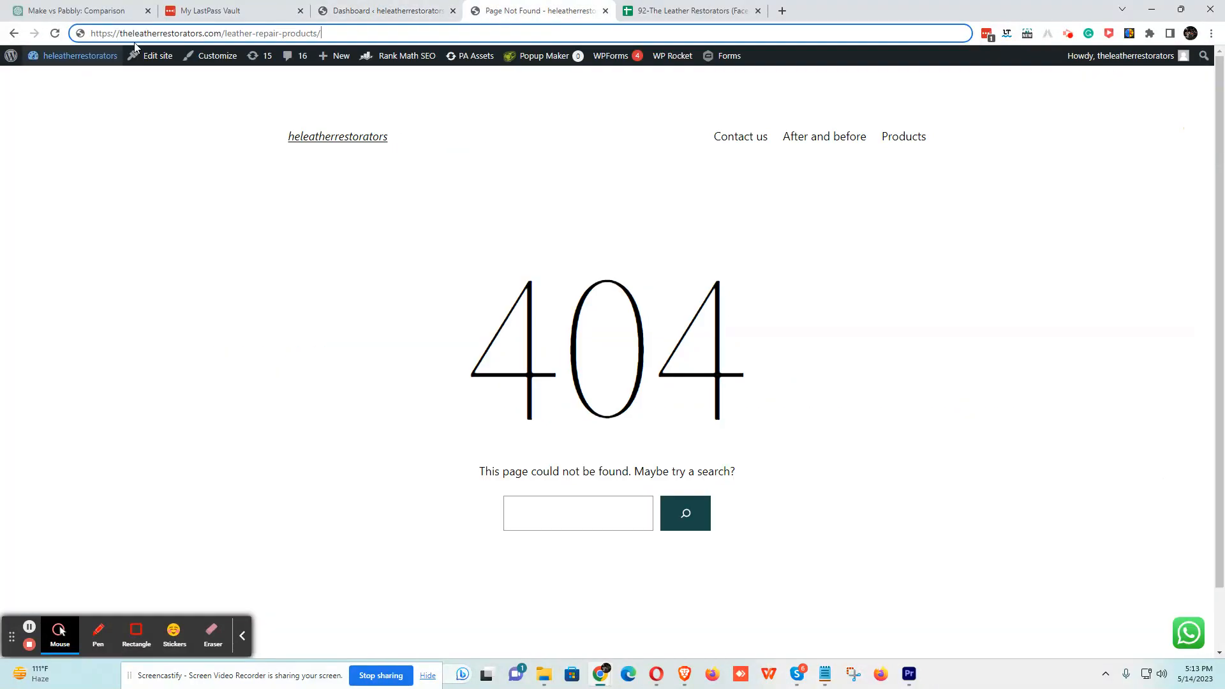
left_click_drag(220, 33, 117, 33)
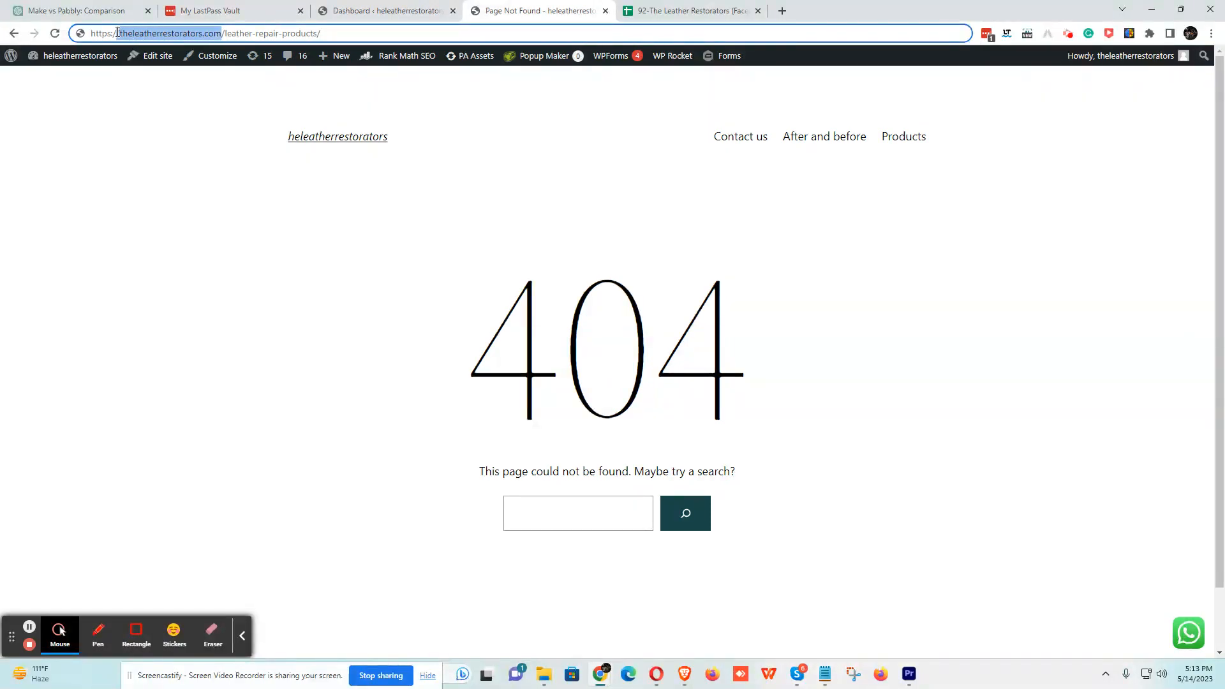
left_click(341, 10)
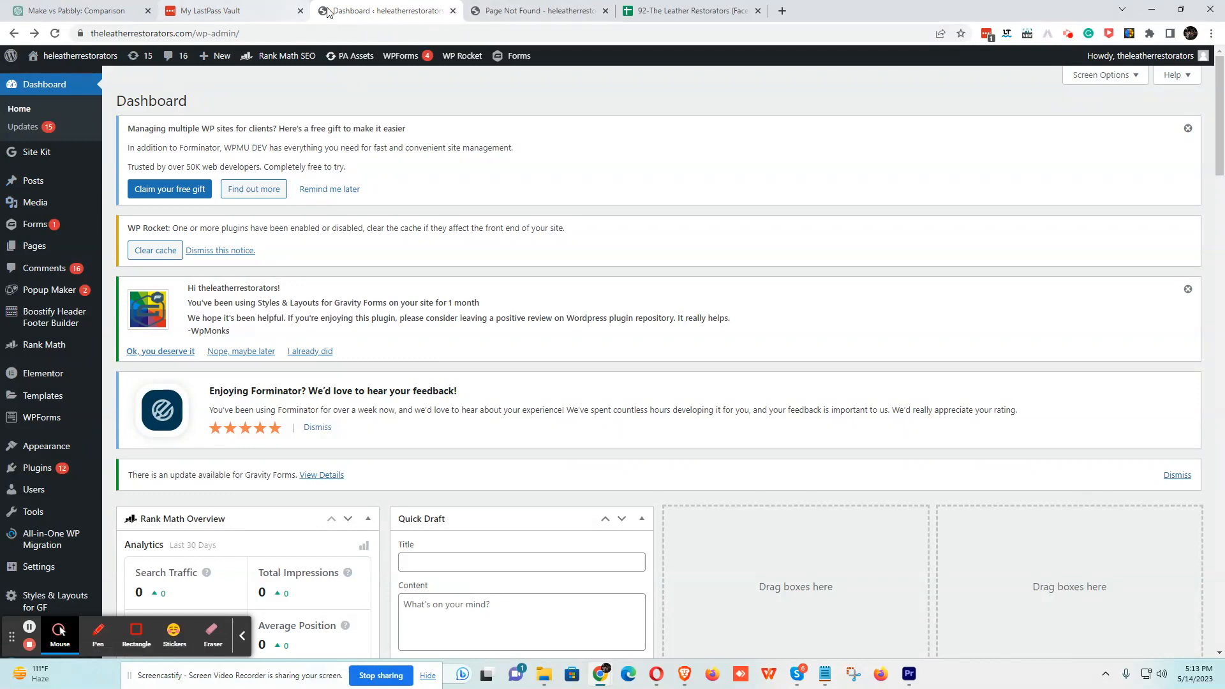
- Open Pages > All Pages and scroll through the site's page list
mouse_move(44, 227)
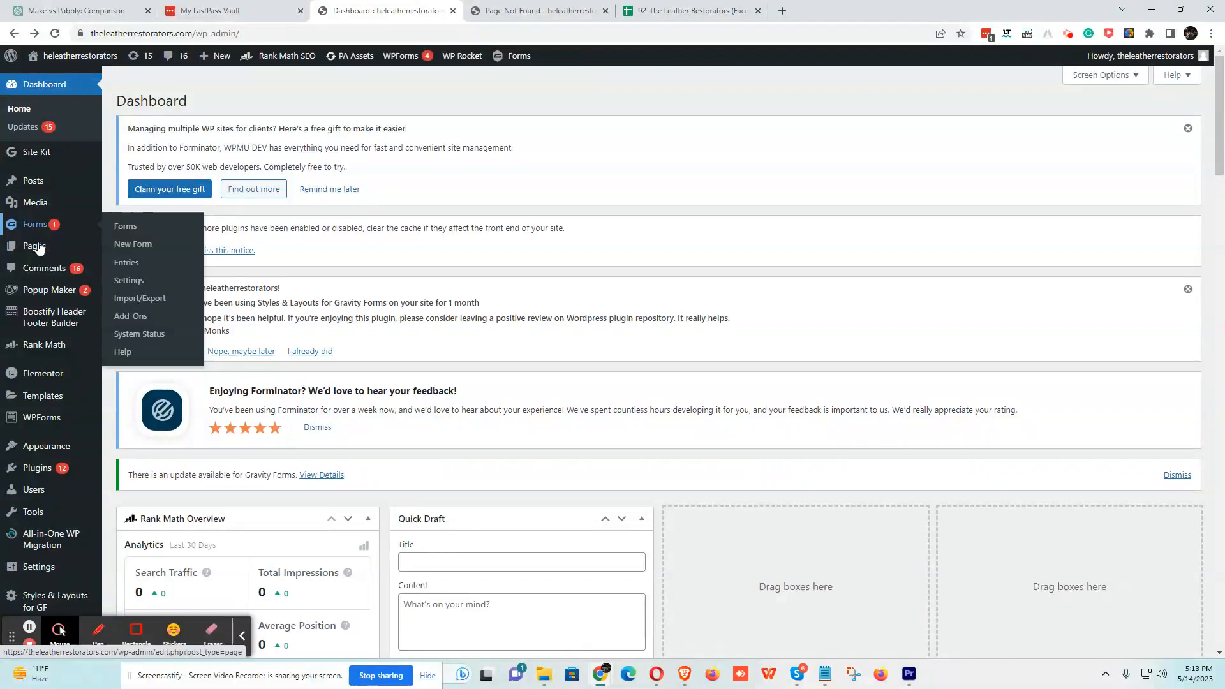
mouse_move(43, 248)
left_click(132, 250)
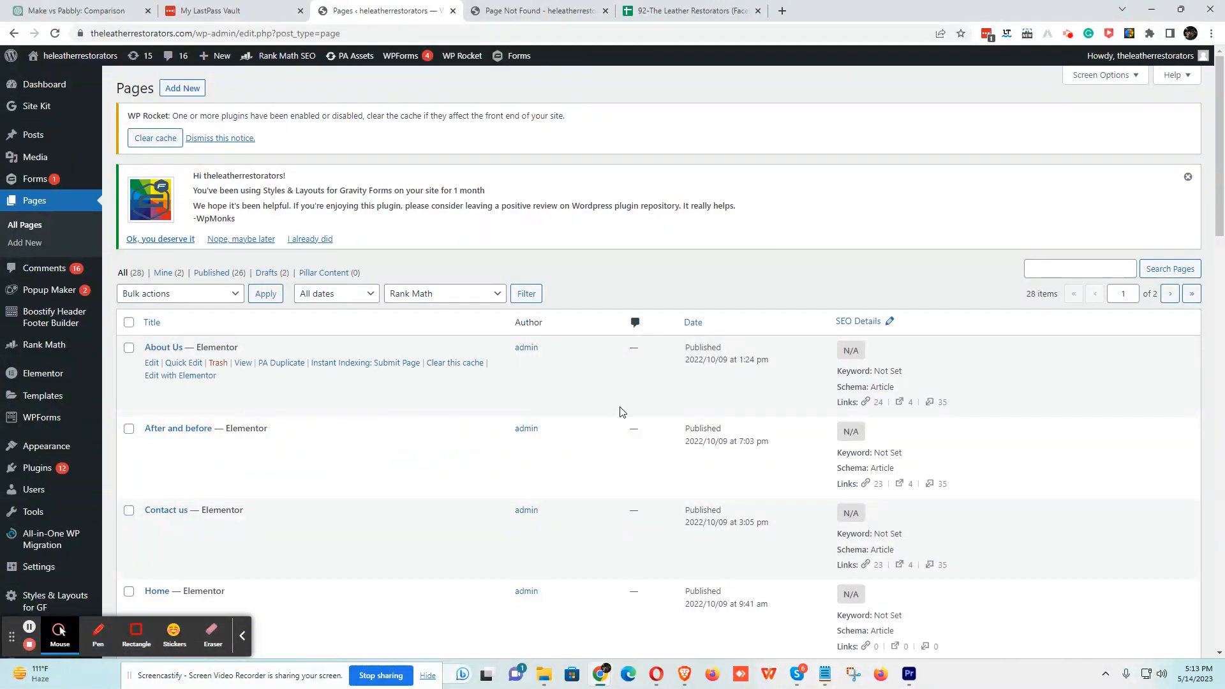
scroll(622, 412, "down", 3)
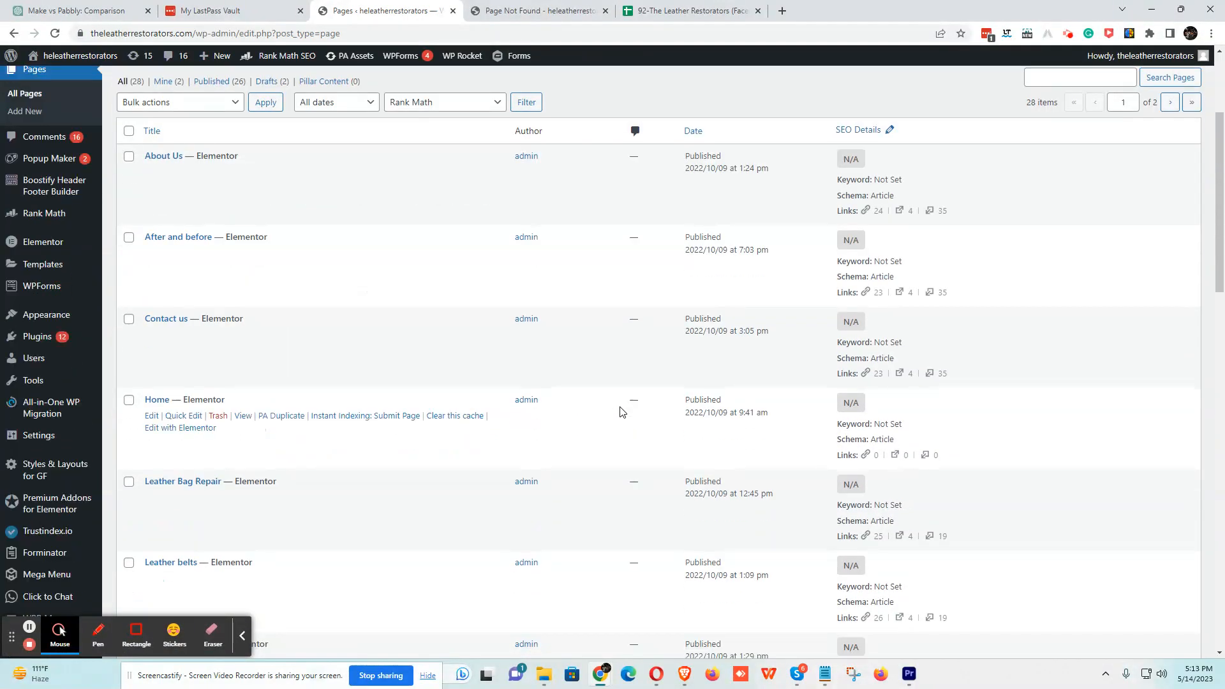
scroll(454, 386, "down", 12)
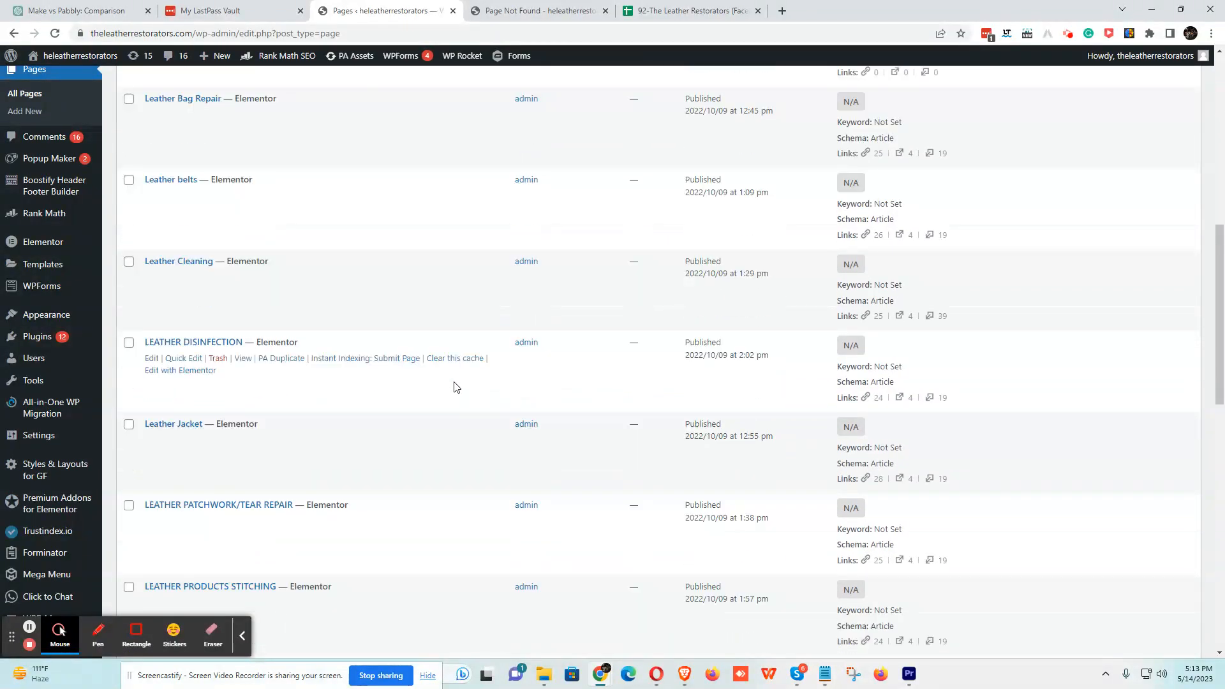
scroll(455, 386, "down", 7)
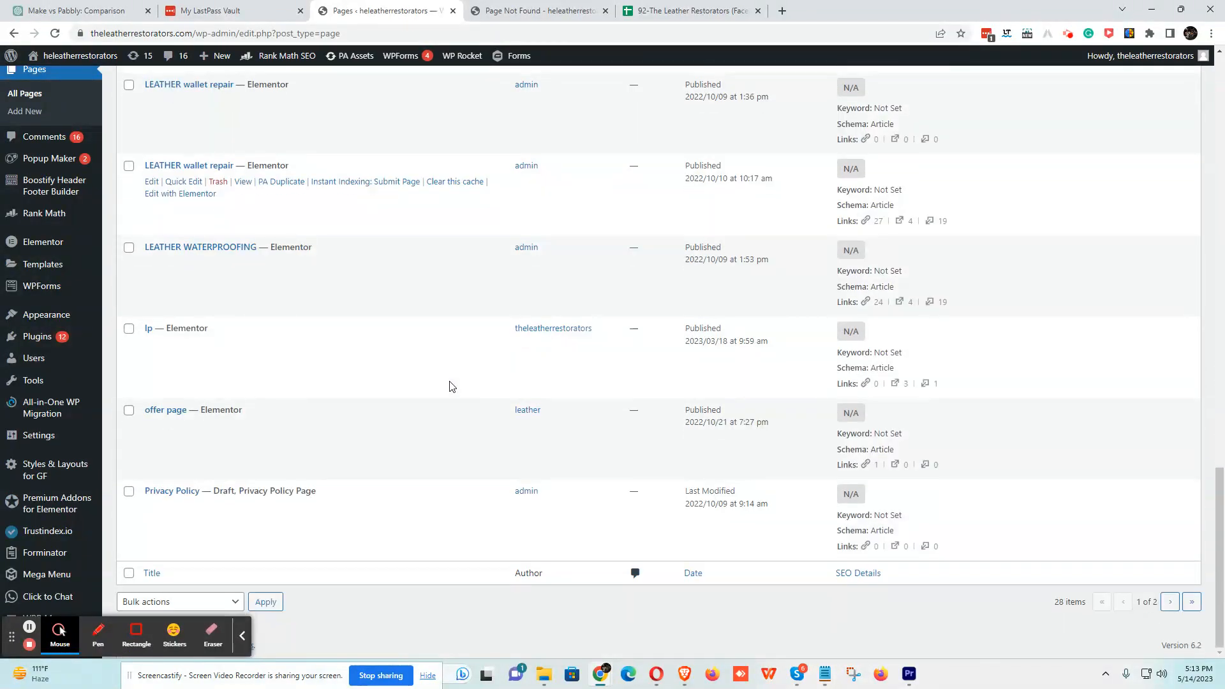
- Open the Gravity Forms list showing LANDING PAGE FORM with 30 entries
mouse_move(46, 349)
scroll(46, 349, "up", 5)
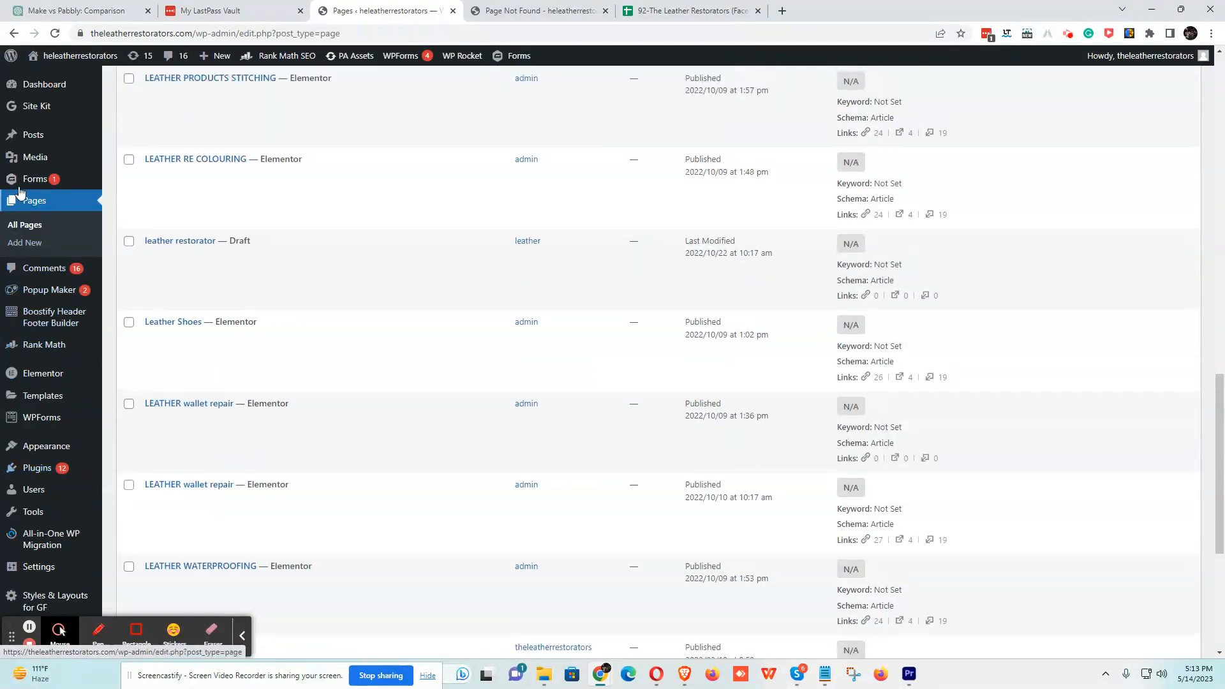
mouse_move(25, 181)
left_click(124, 185)
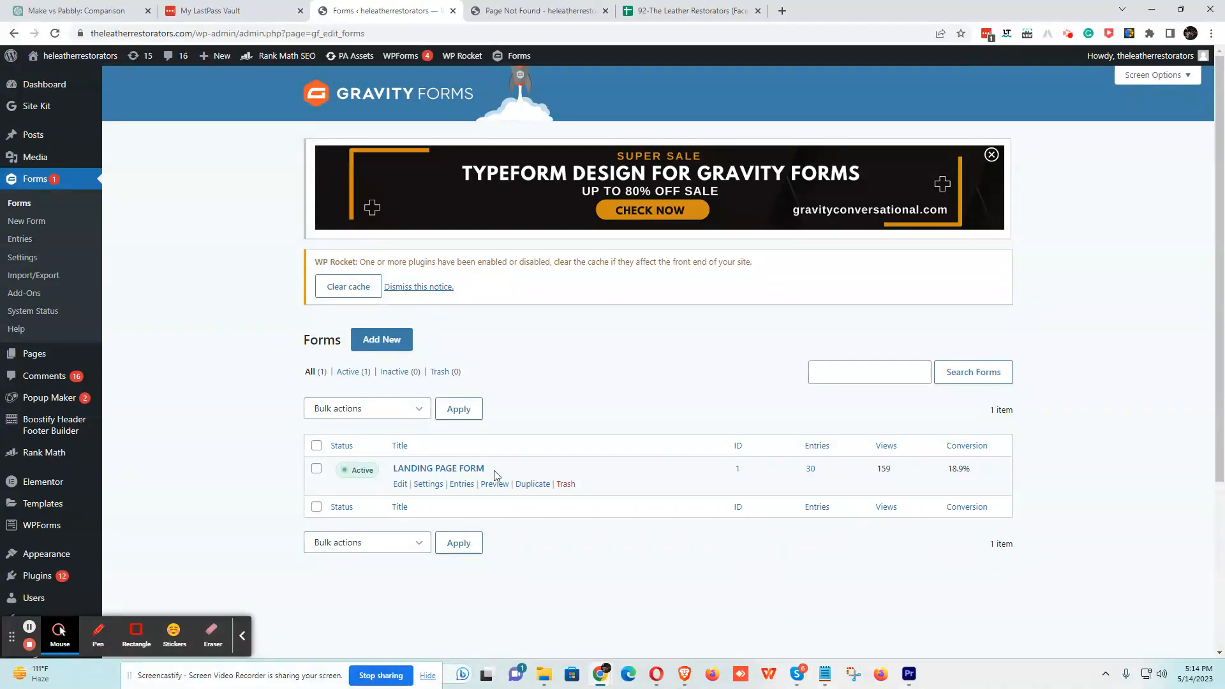
double_click(735, 471)
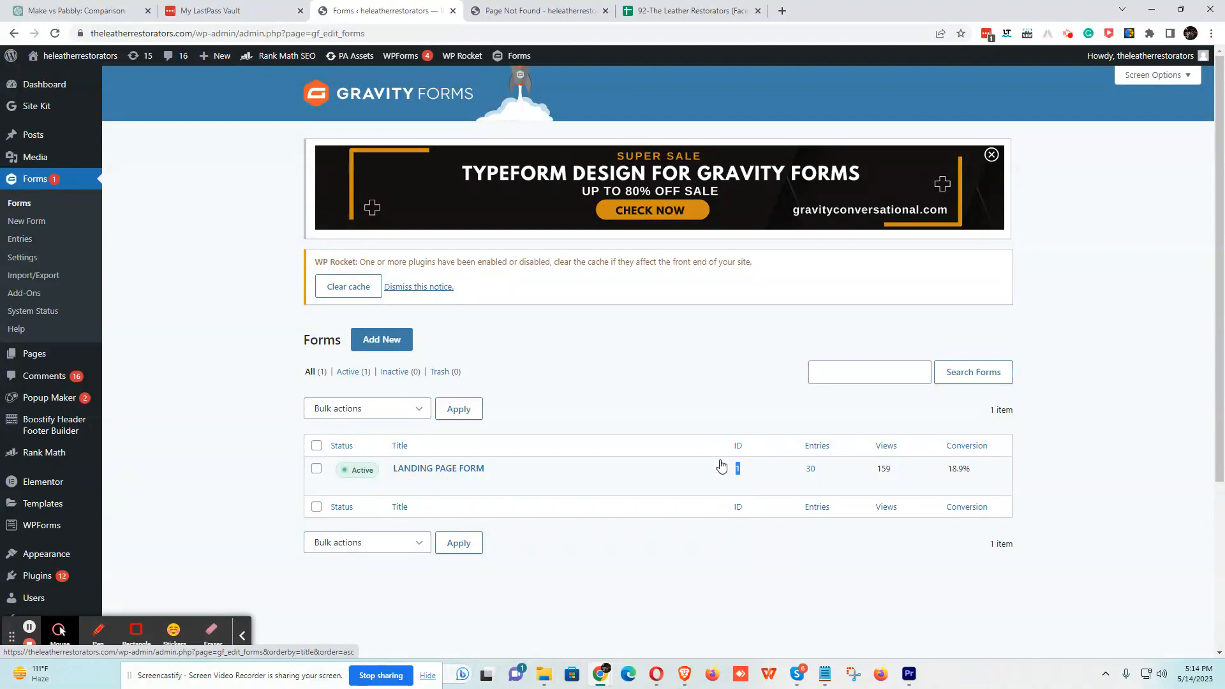
scroll(580, 465, "down", 3)
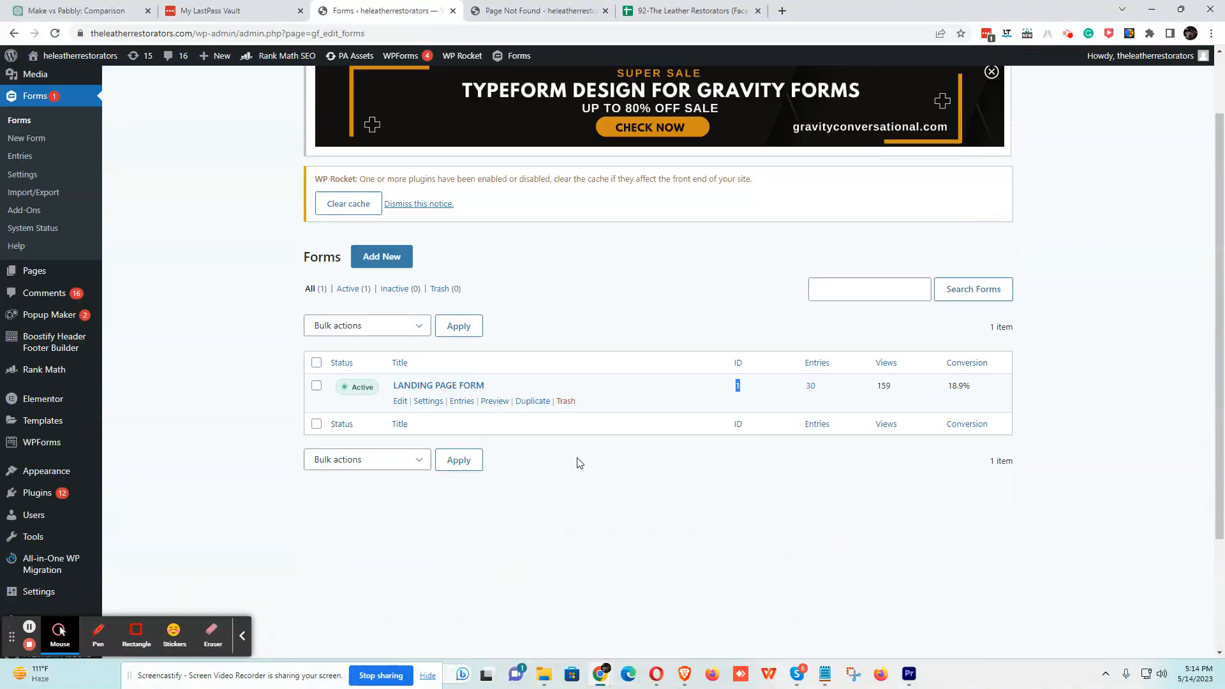
mouse_move(426, 299)
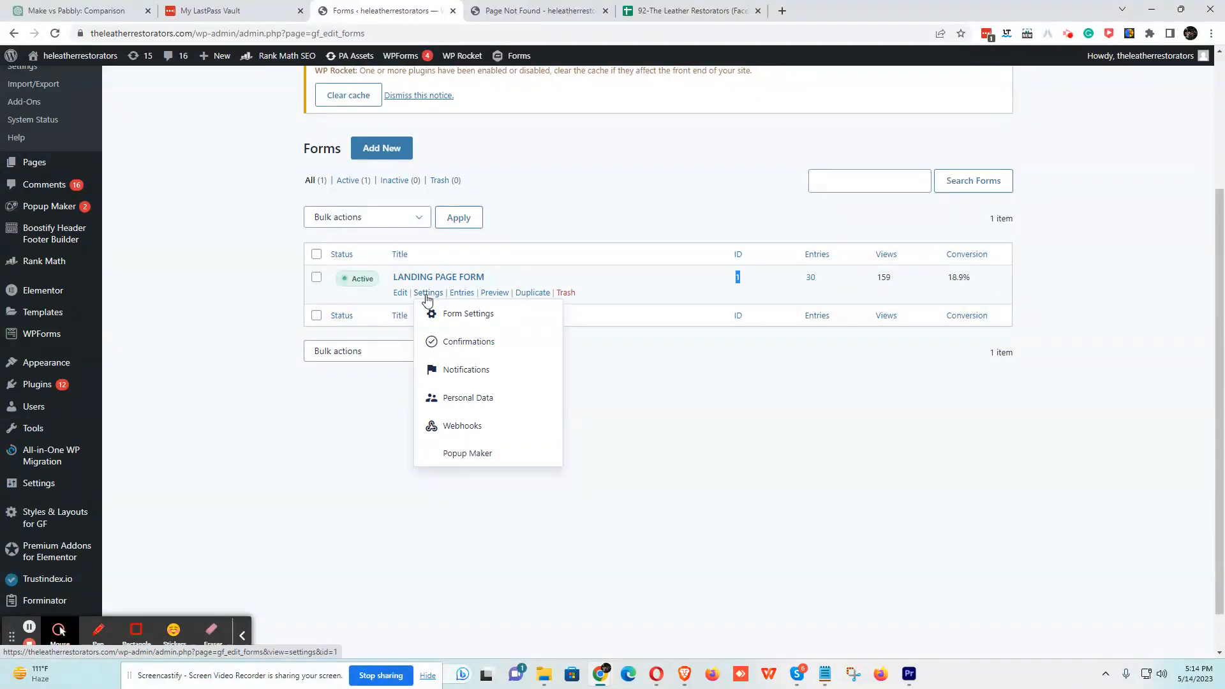
left_click_drag(391, 277, 503, 277)
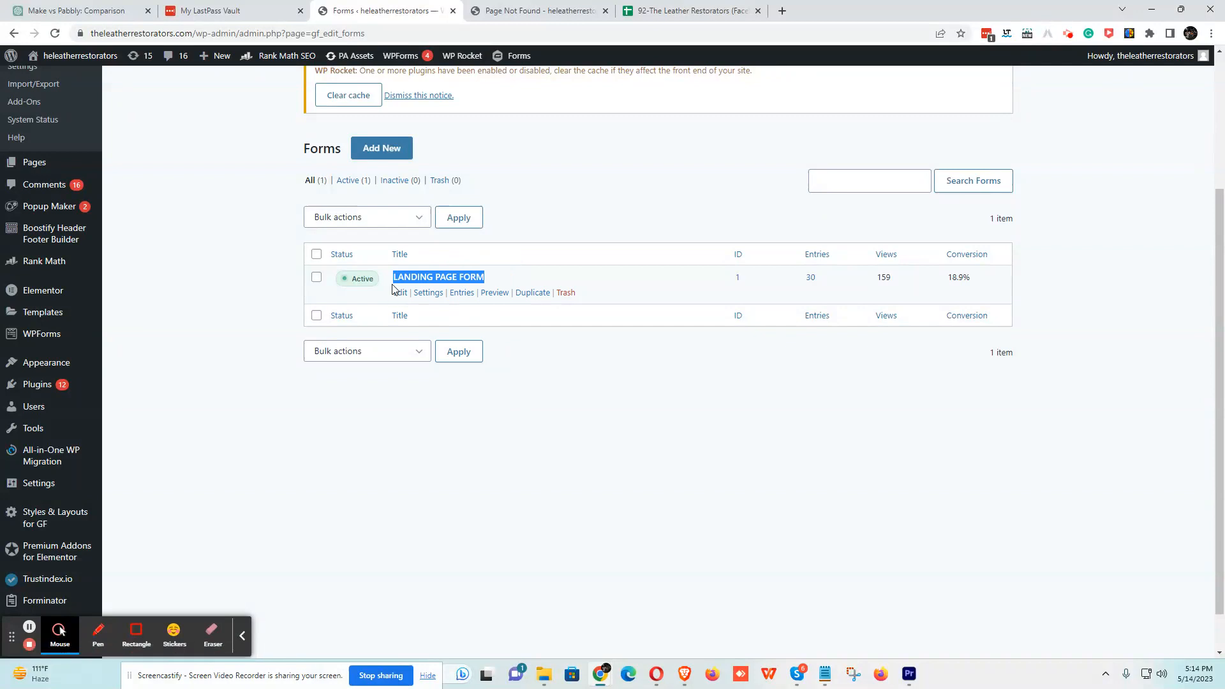
mouse_move(426, 297)
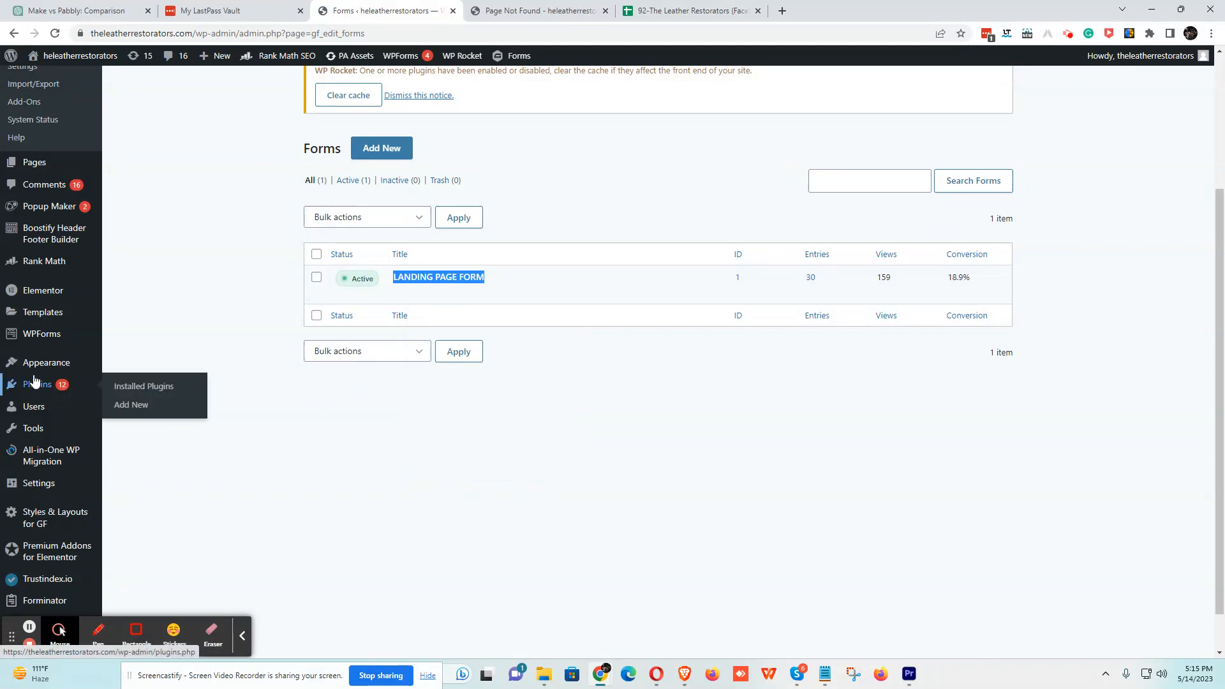
- Go to Add Plugins, reveal the Upload Plugin panel, and cancel the file picker at Desktop
mouse_move(36, 363)
mouse_move(24, 391)
mouse_move(446, 284)
left_click(144, 387)
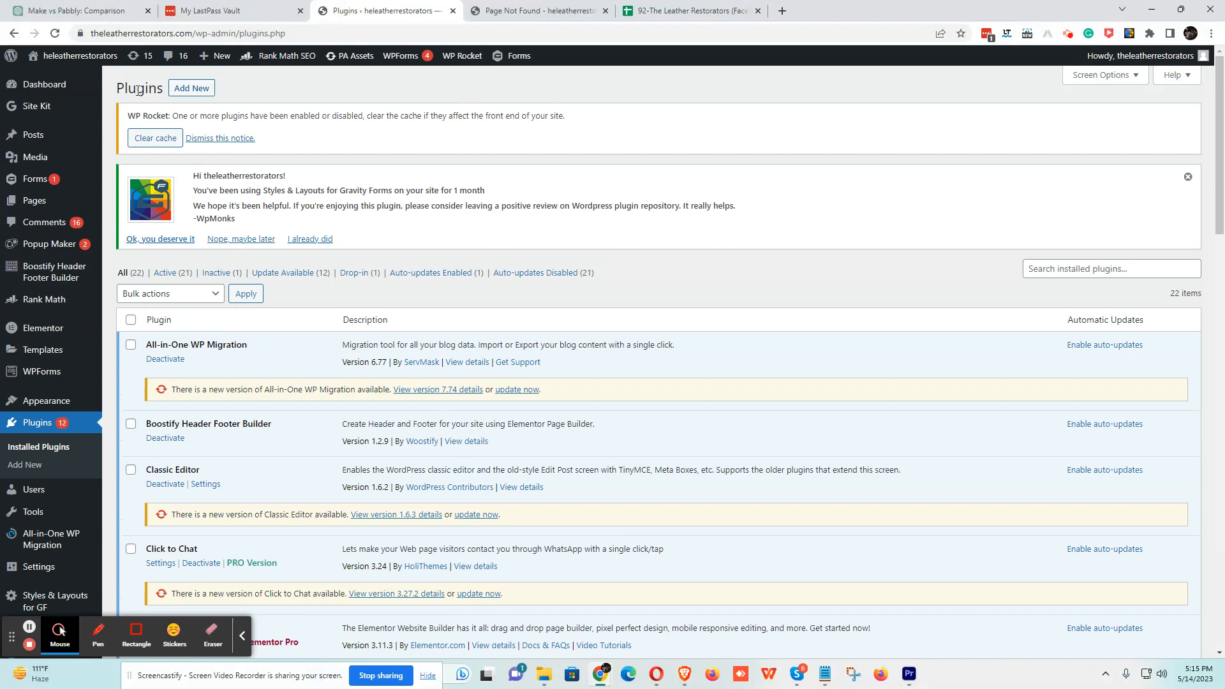
left_click(190, 90)
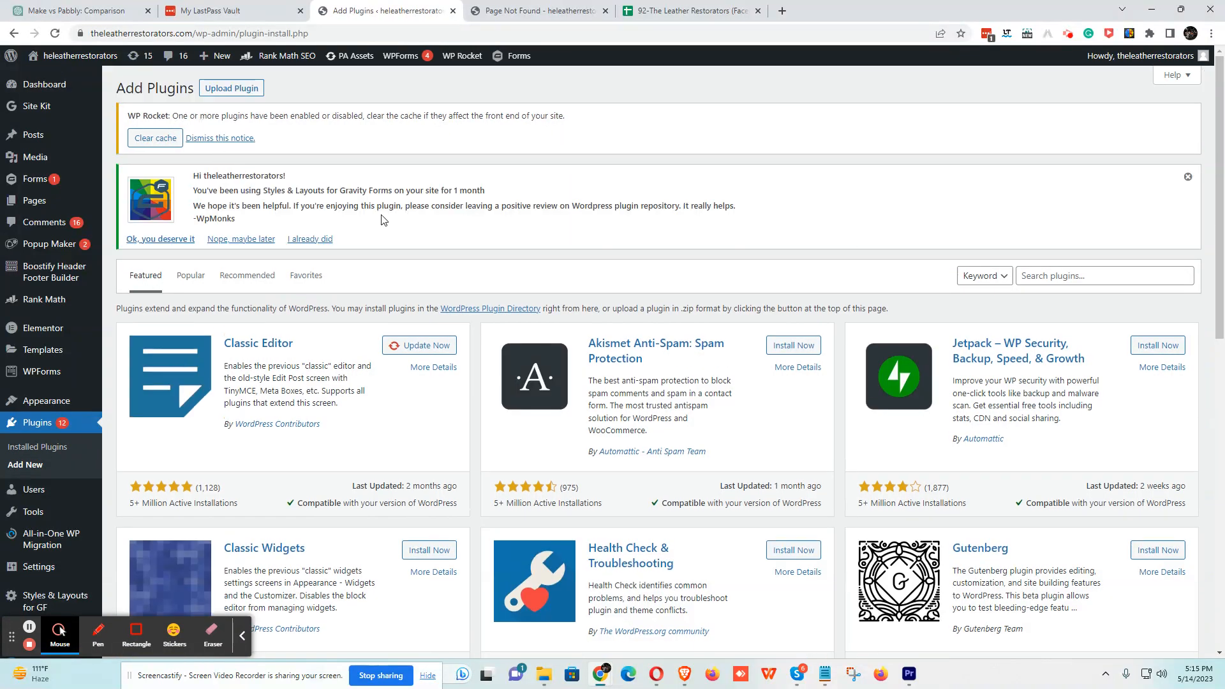
left_click(233, 89)
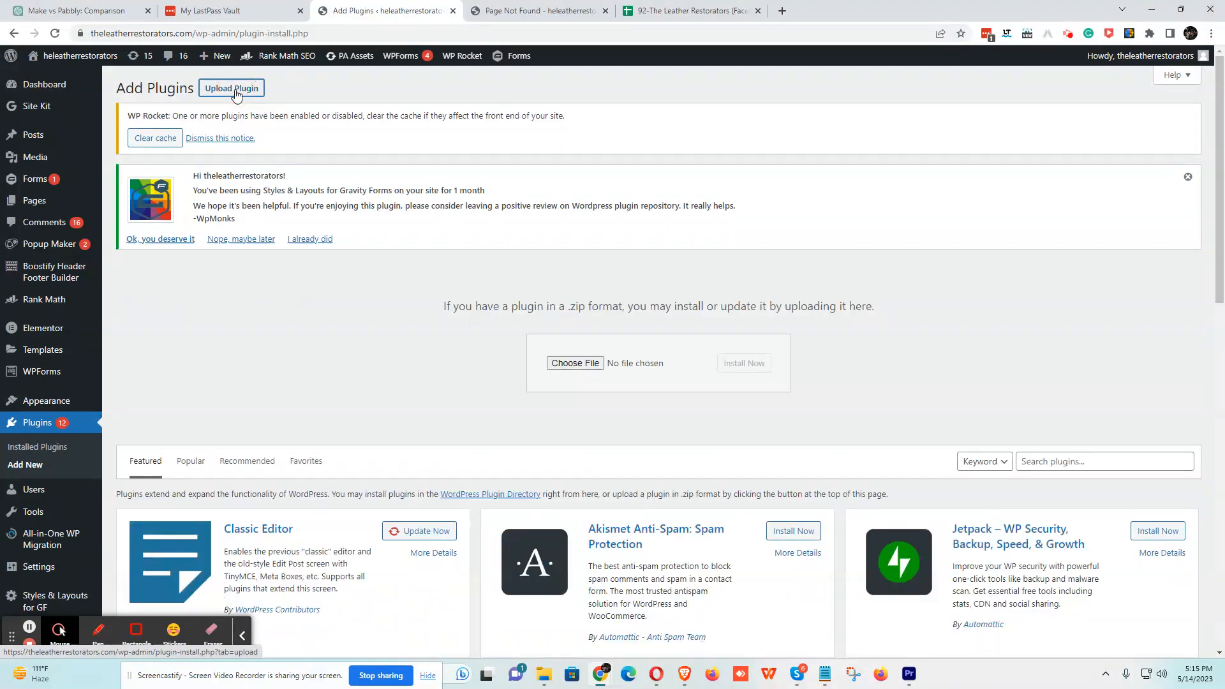
left_click(587, 364)
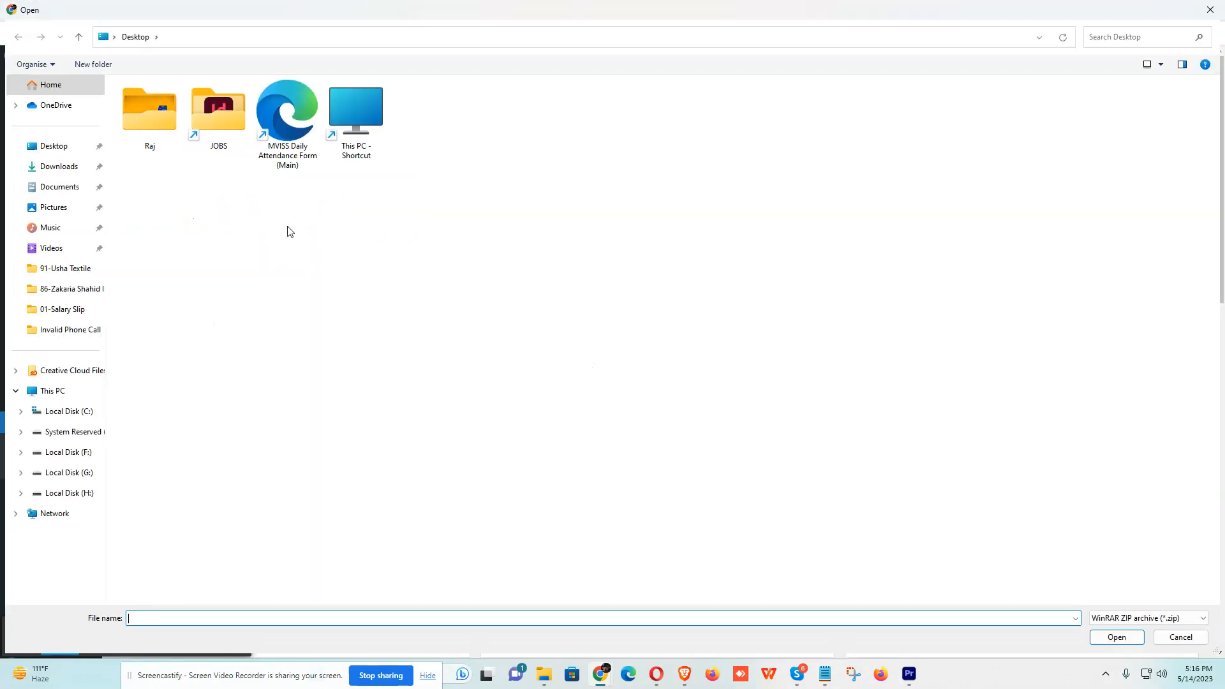
left_click(57, 148)
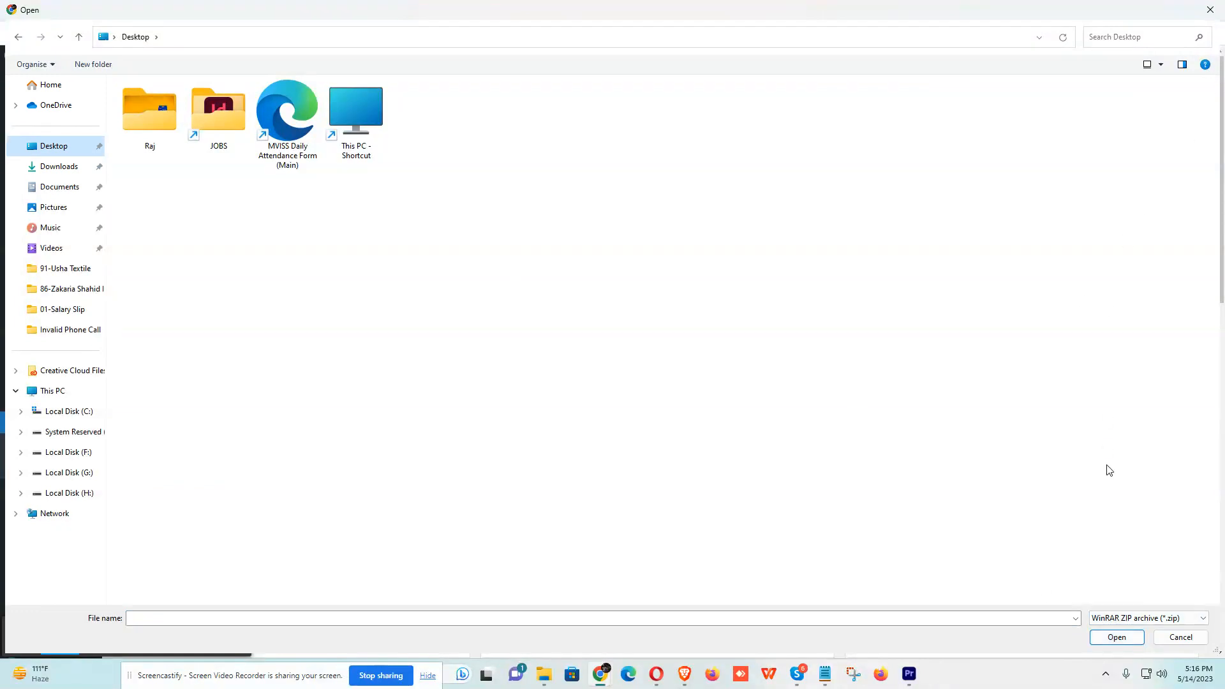
left_click(1210, 10)
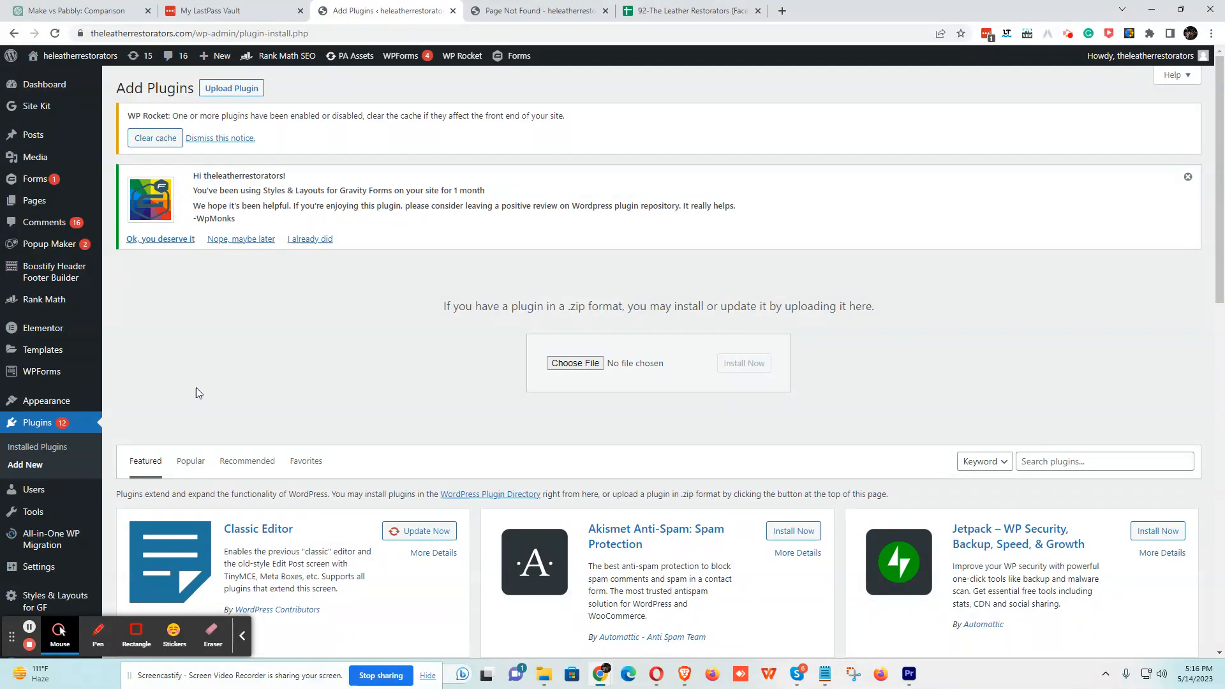
- Dismiss the Styles & Layouts review notice, then open and cancel the .zip file picker again
scroll(416, 350, "down", 7)
scroll(287, 334, "up", 6)
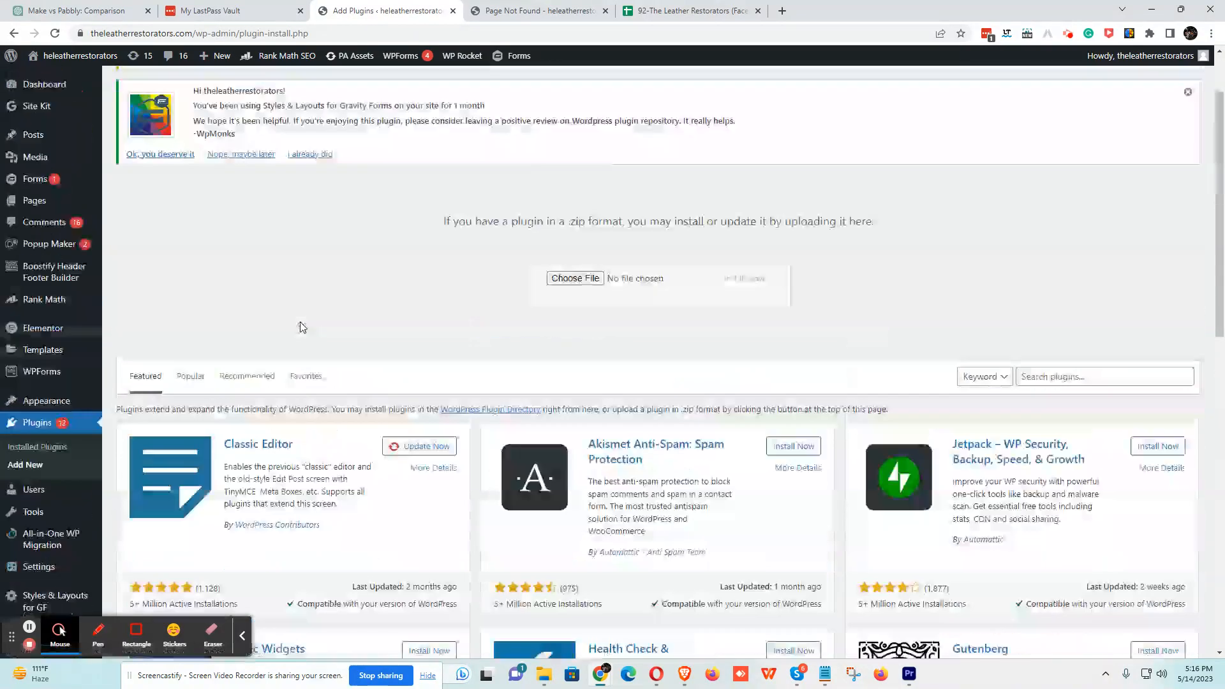
scroll(492, 282, "up", 1)
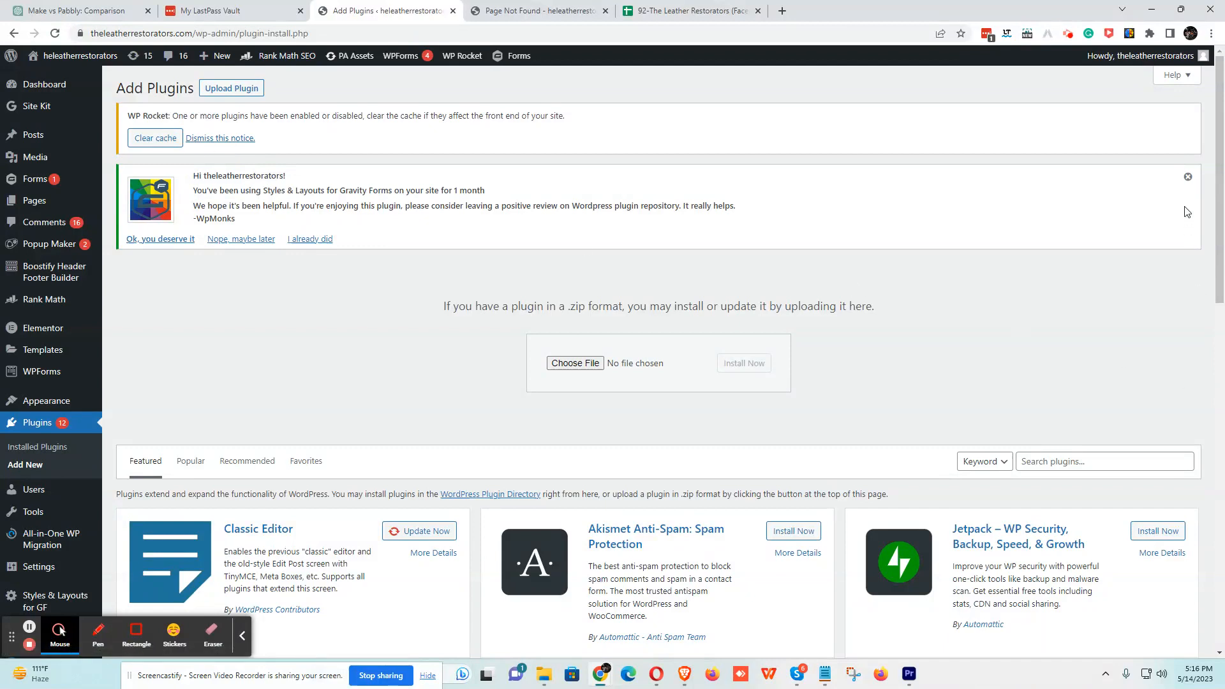
left_click(1187, 180)
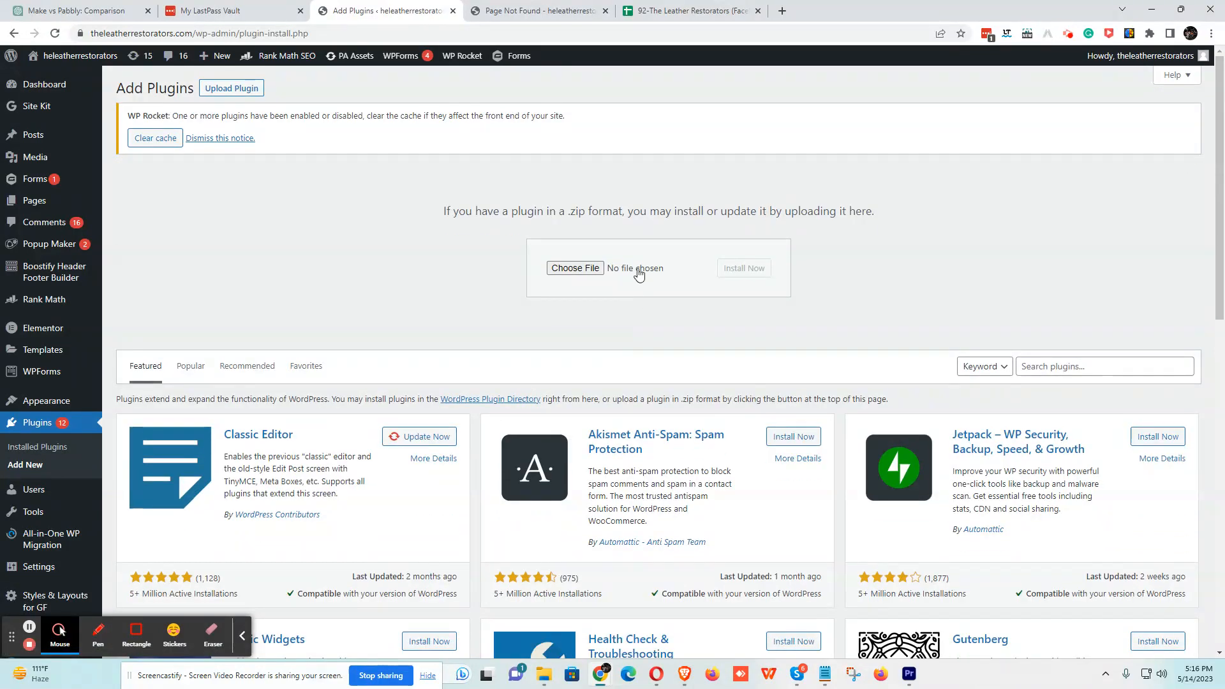
left_click(561, 271)
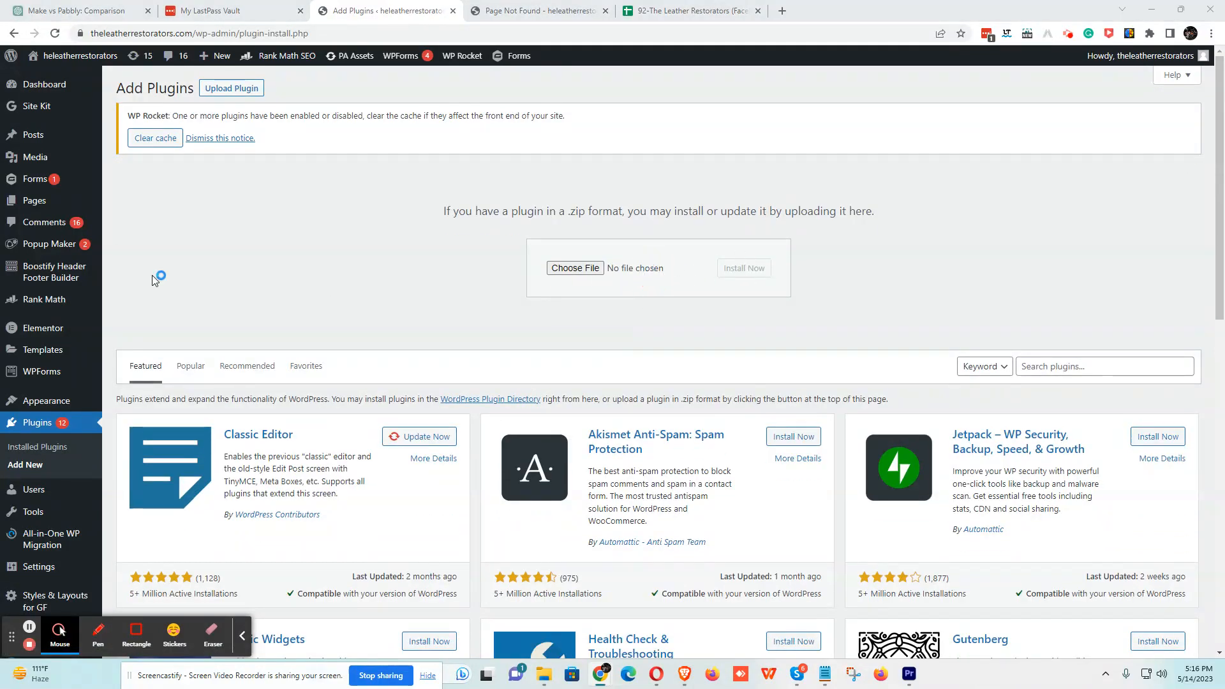
left_click(1210, 9)
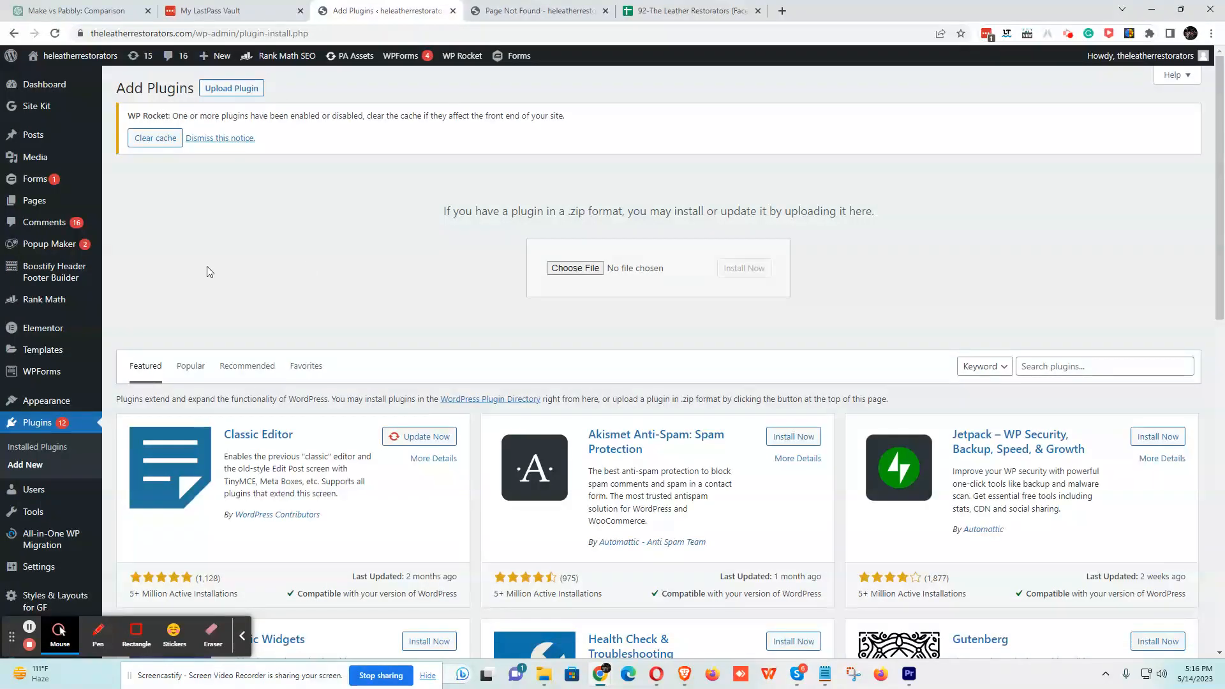
- Return to Installed Plugins and scroll to Gravity Forms 2.6.5 and its Webhooks Add-On 1.5
left_click(38, 426)
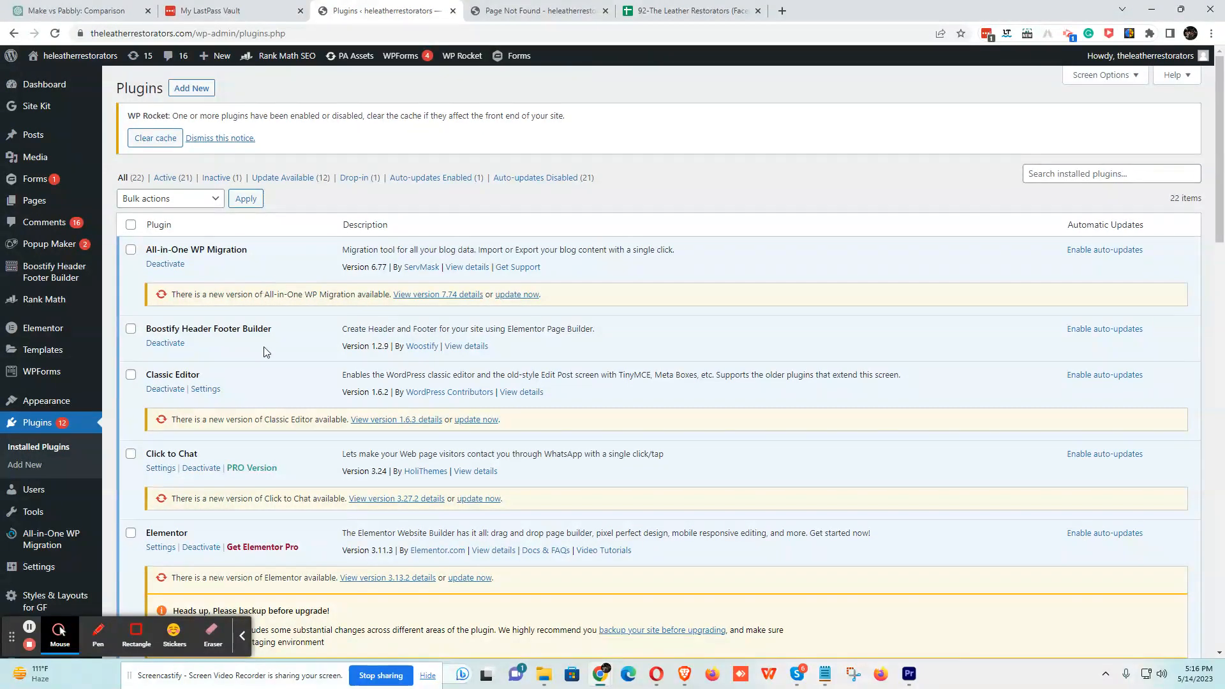
scroll(347, 382, "down", 2)
scroll(346, 383, "down", 2)
scroll(373, 379, "down", 2)
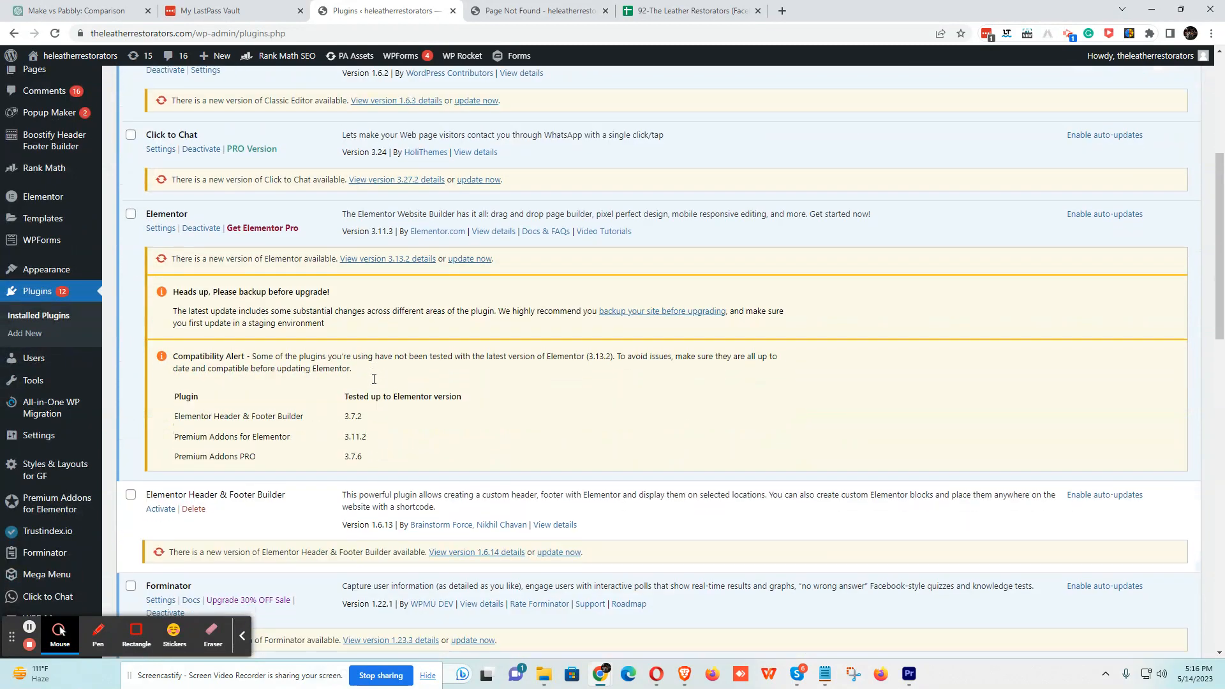
scroll(375, 383, "down", 4)
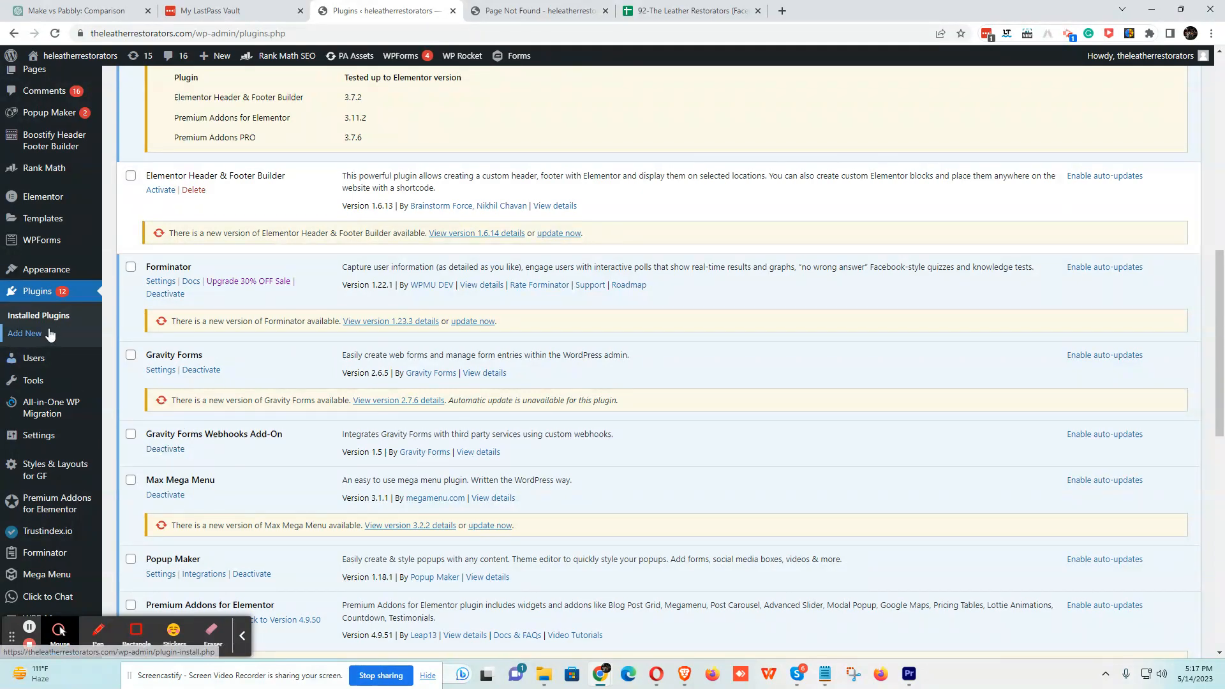
scroll(42, 335, "up", 3)
- Open the Gravity Forms list, then switch to the Brave window showing Pabbly Connect workflow 01
left_click(125, 182)
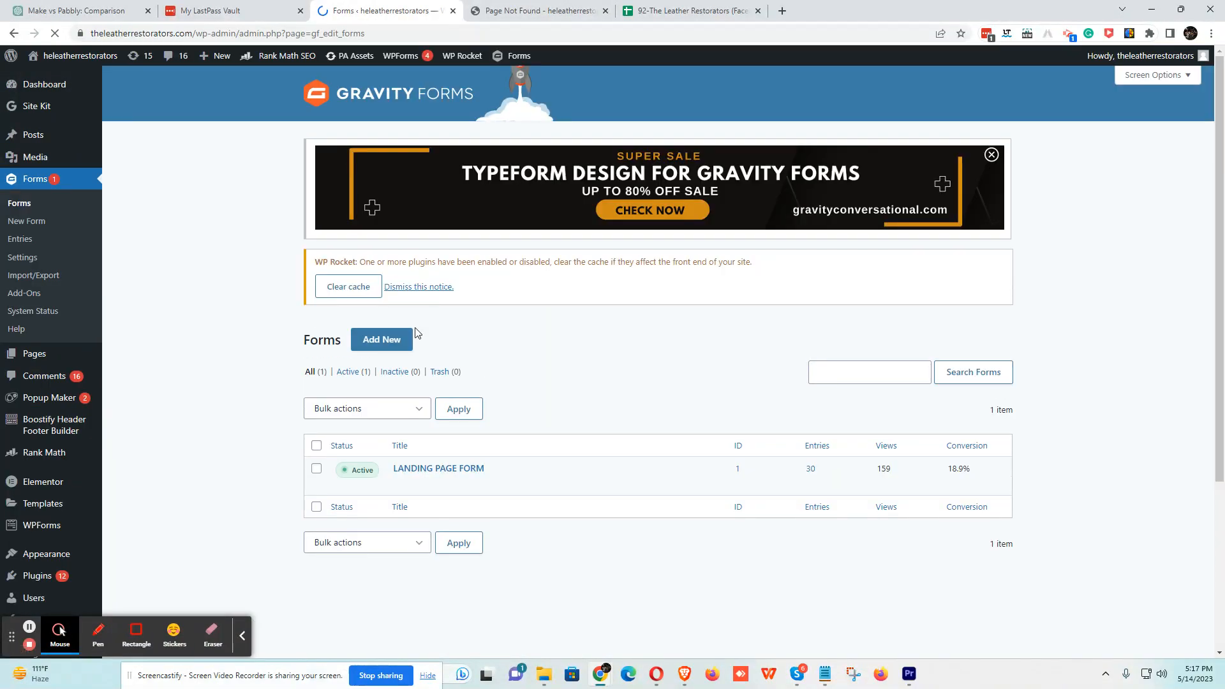
mouse_move(426, 489)
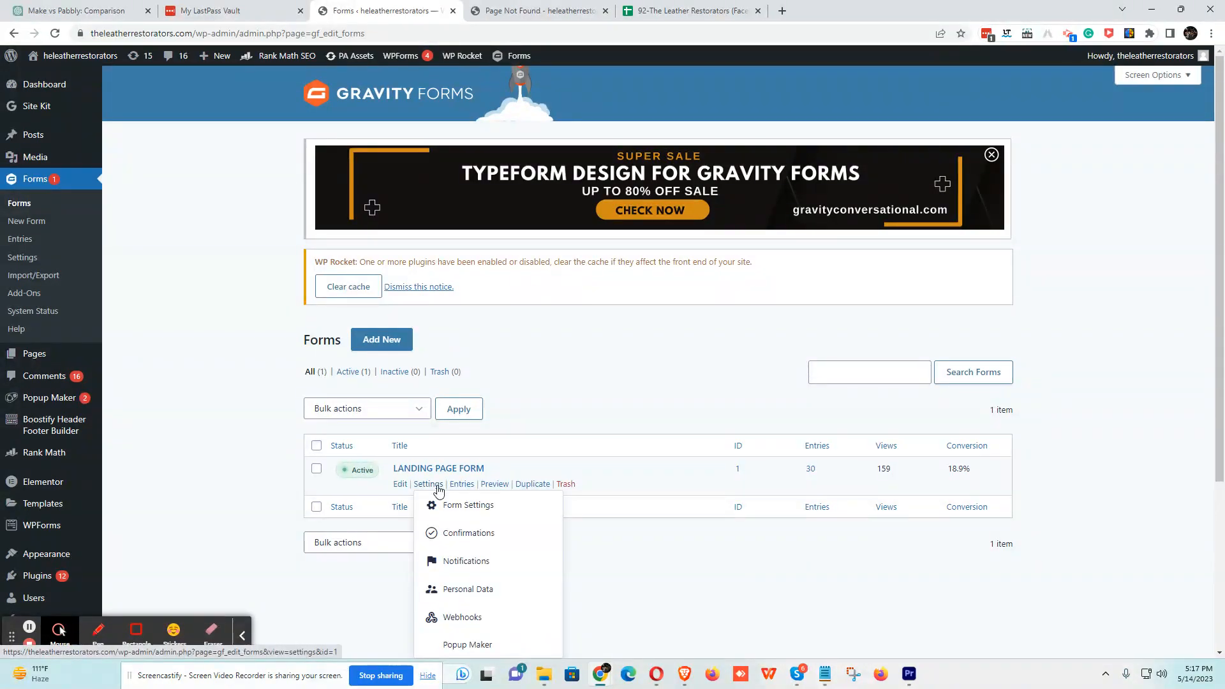
left_click(687, 684)
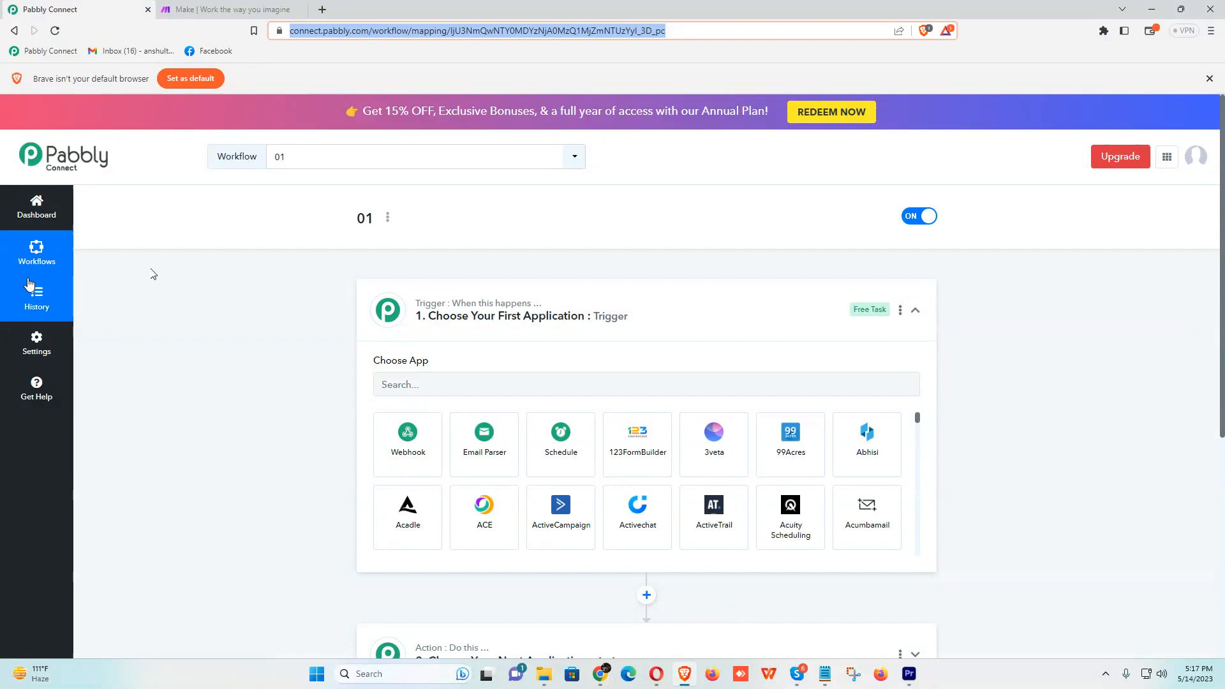
- In the 01-The Leather Restorators folder, create a new workflow named 'Tesy'
left_click(43, 250)
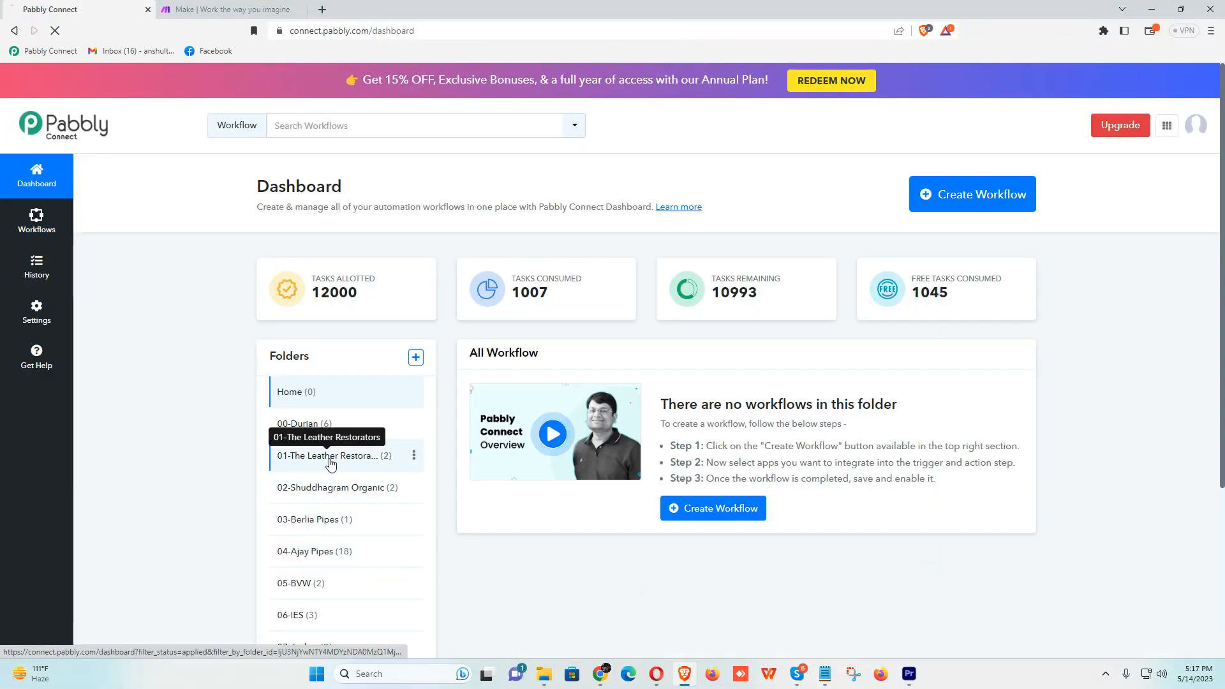
left_click(330, 467)
left_click(331, 456)
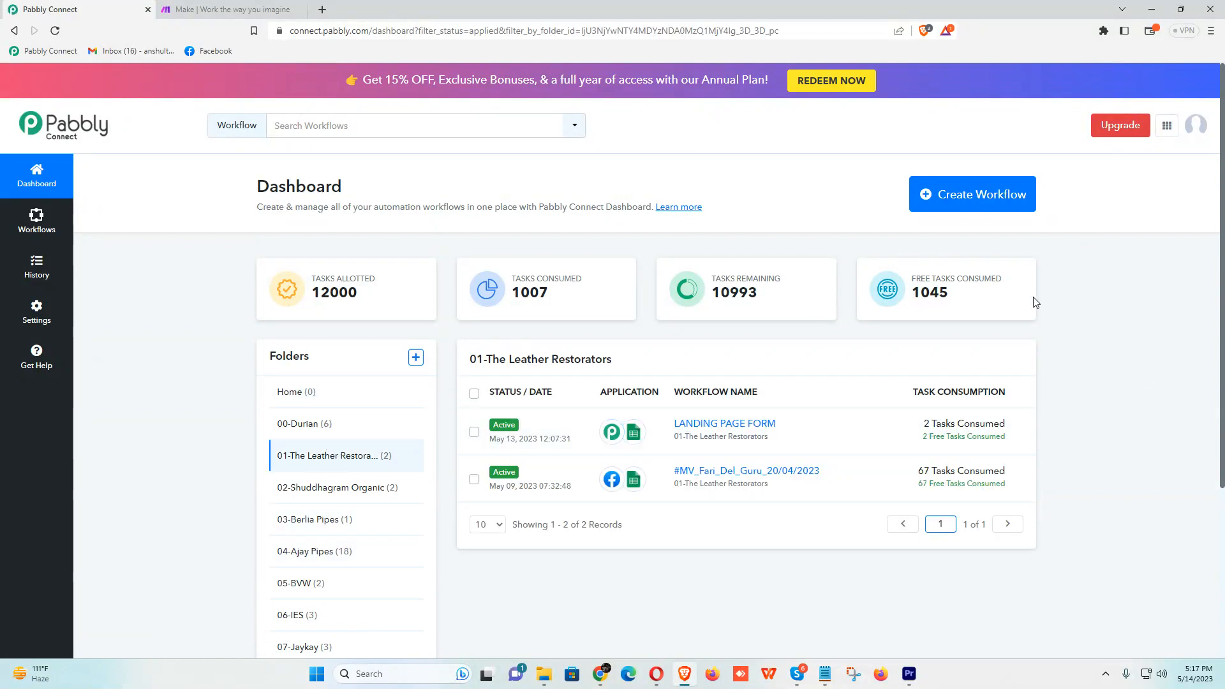
left_click(986, 196)
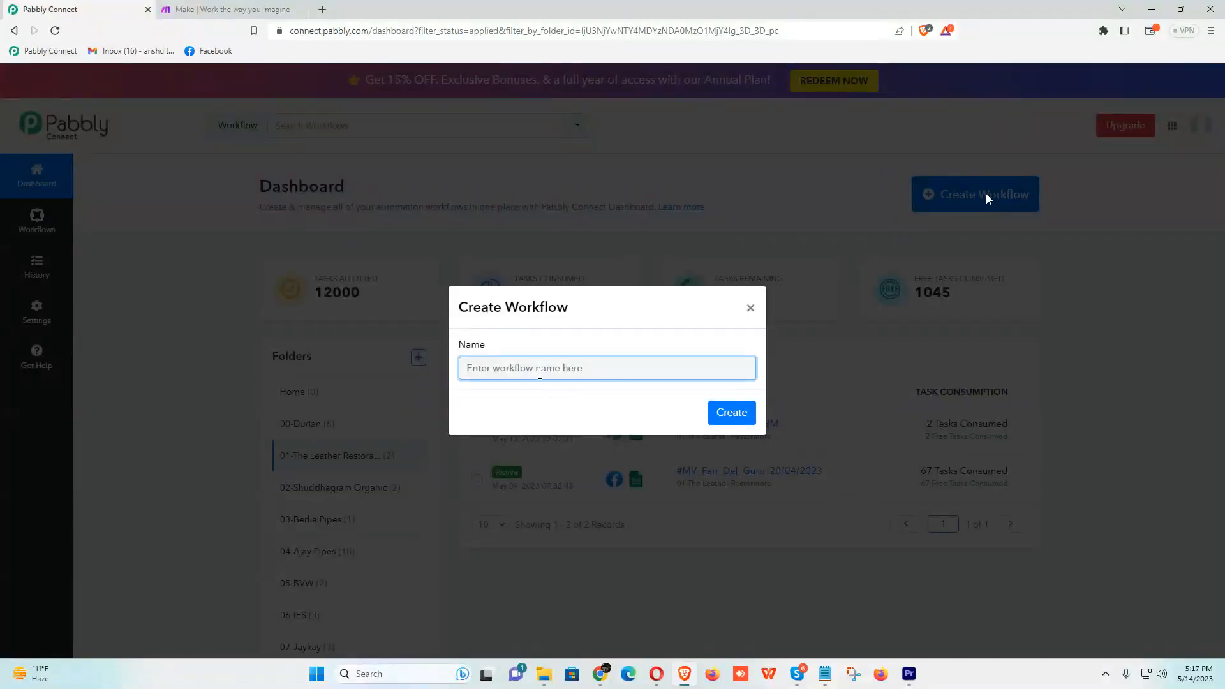
type("Tesy")
left_click(738, 419)
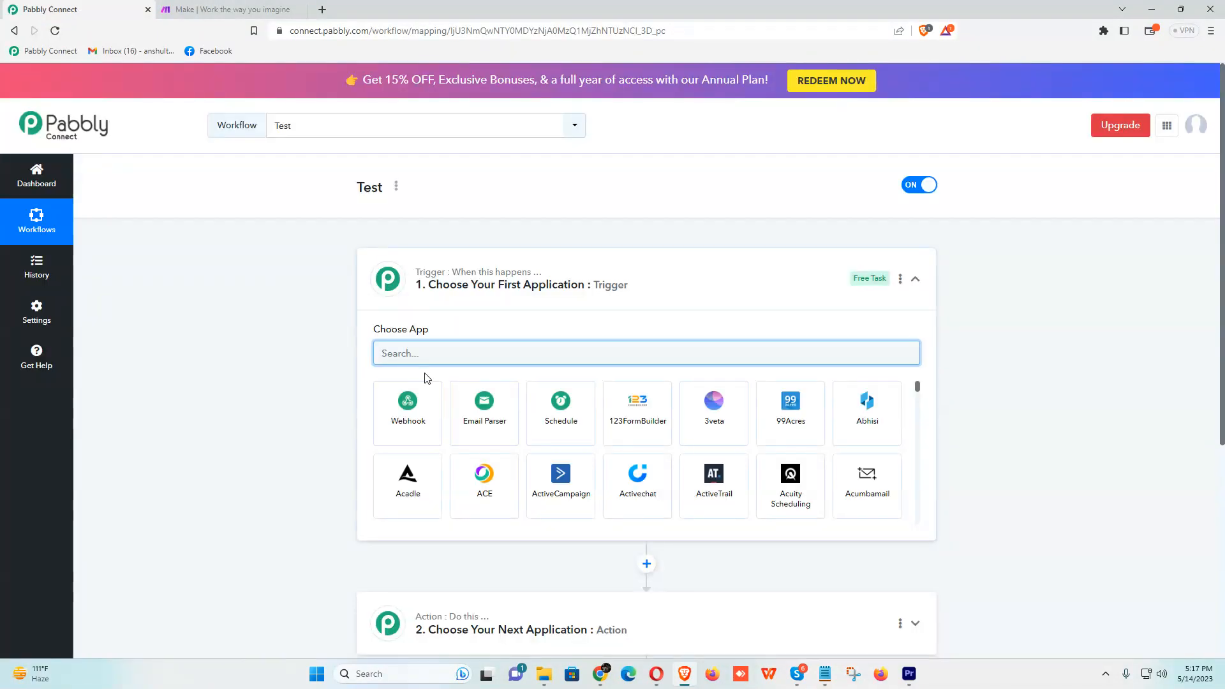
- Choose Webhook as the trigger app and copy its webhook URL
type("webh")
left_click(391, 420)
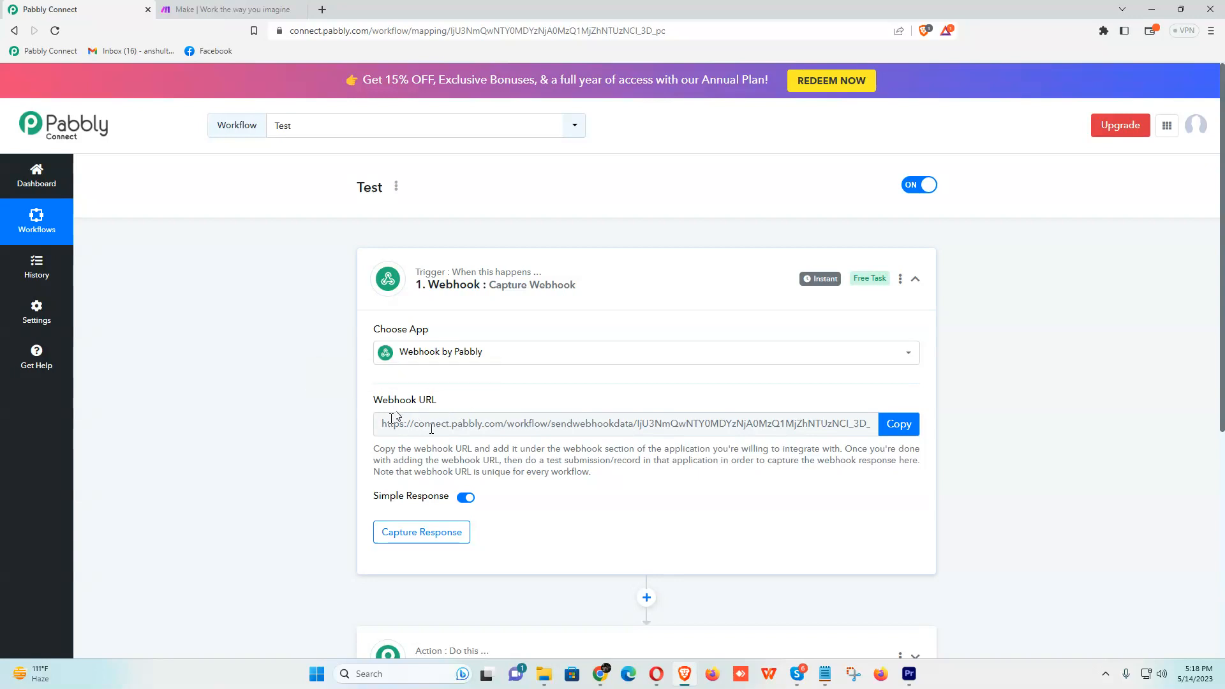
left_click(908, 426)
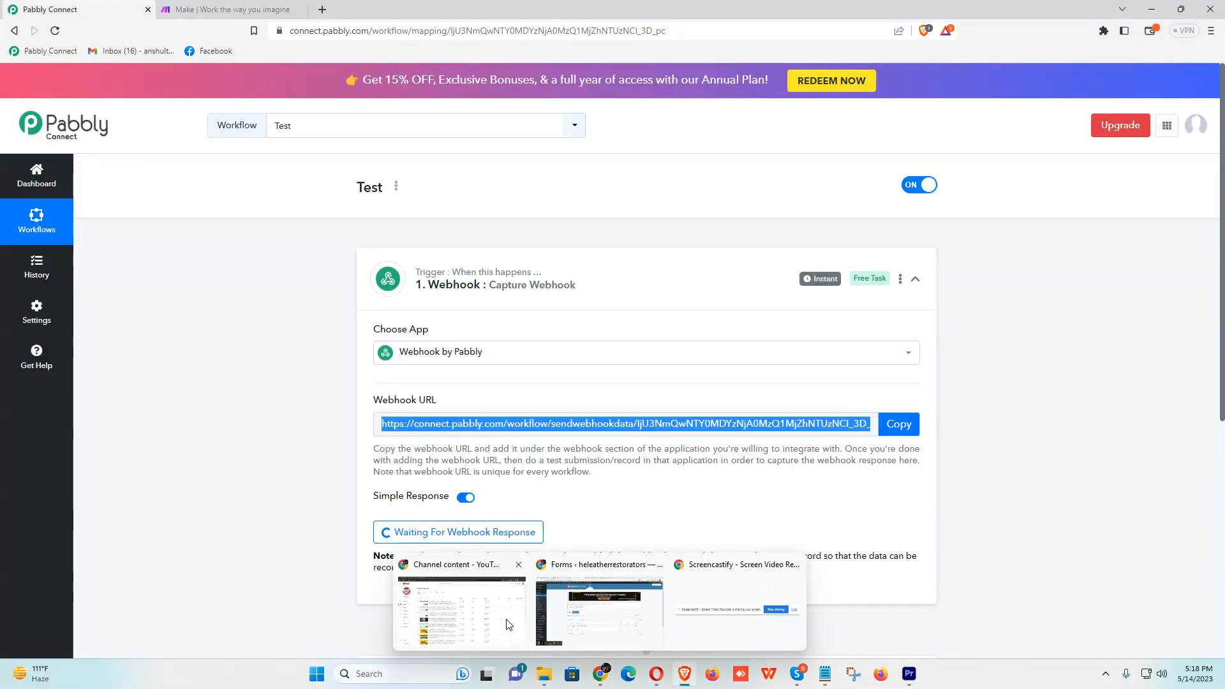
- Bring up the Gravity Forms window and open LANDING PAGE FORM's Webhooks settings
left_click(504, 622)
mouse_move(601, 681)
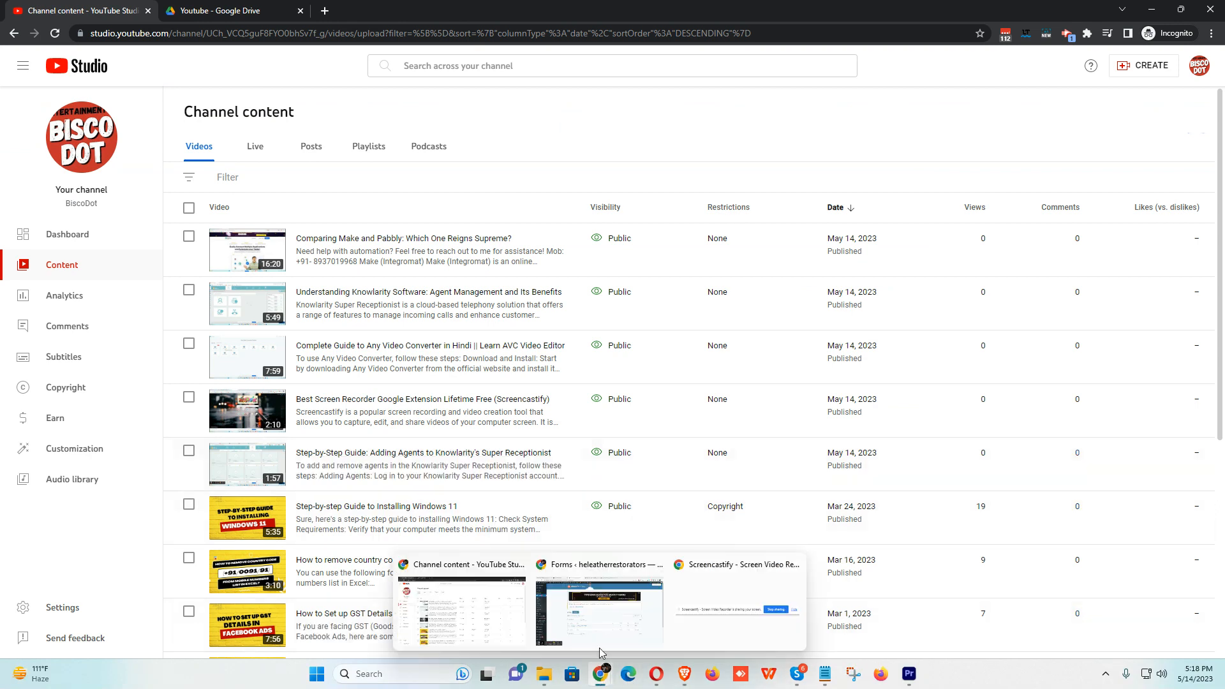
left_click(611, 620)
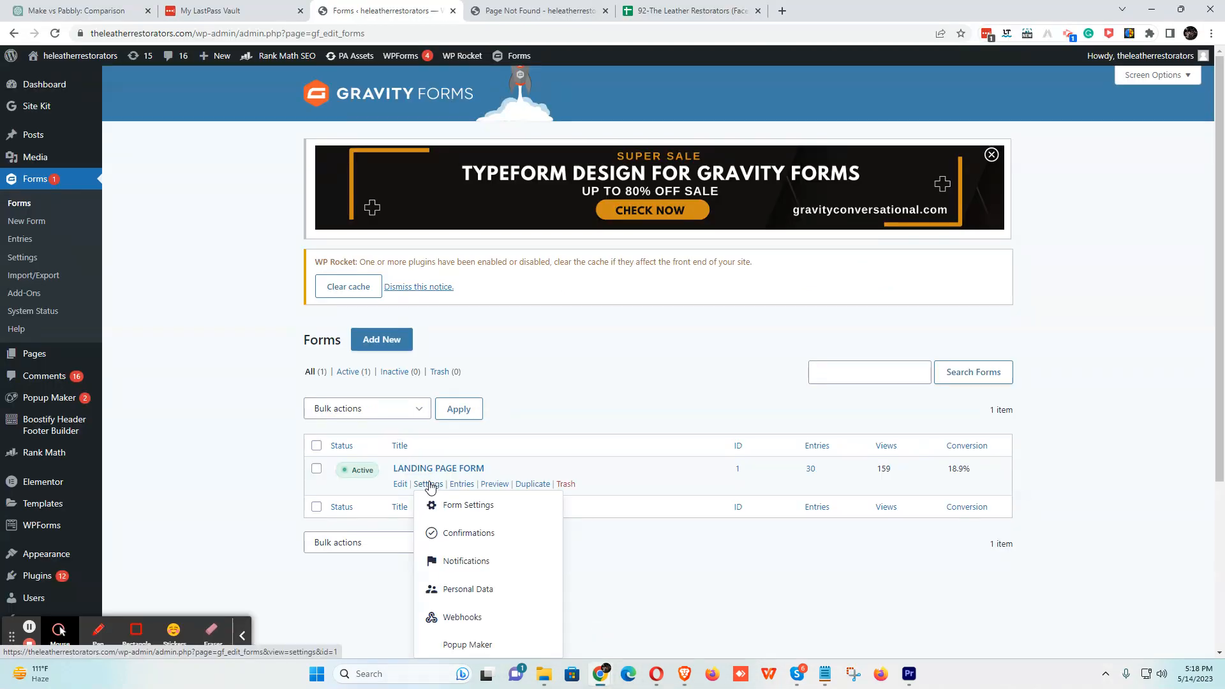
scroll(427, 460, "down", 4)
mouse_move(429, 245)
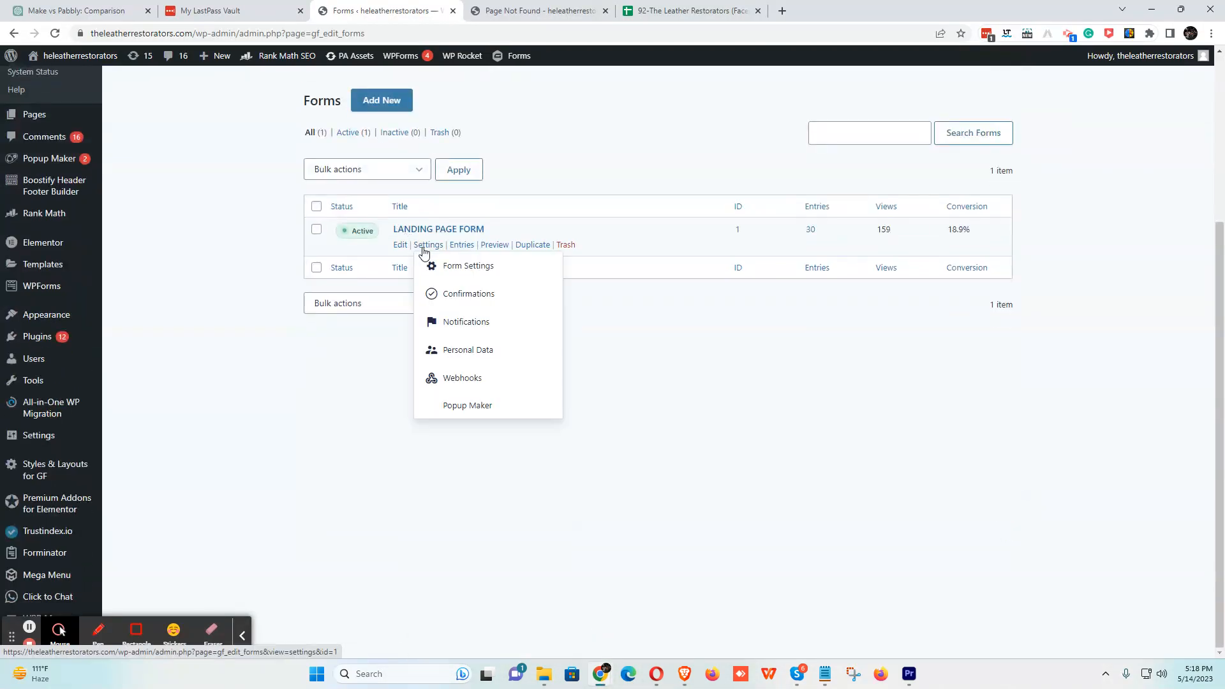
left_click(475, 382)
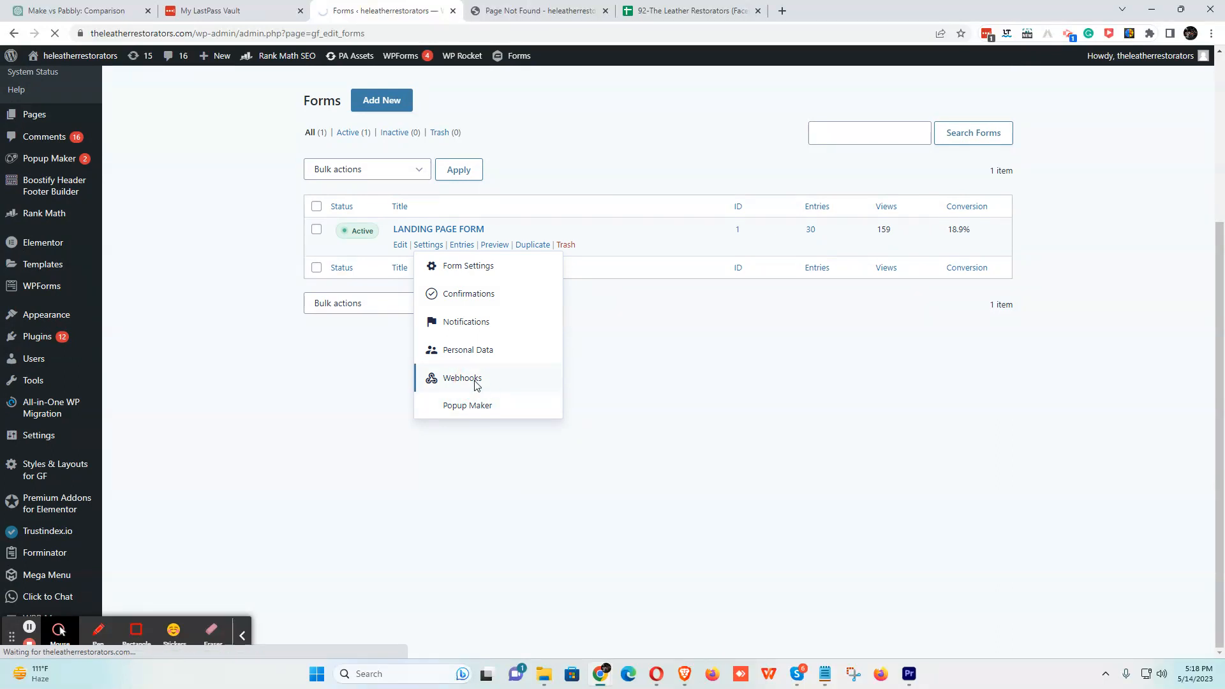
left_click(475, 385)
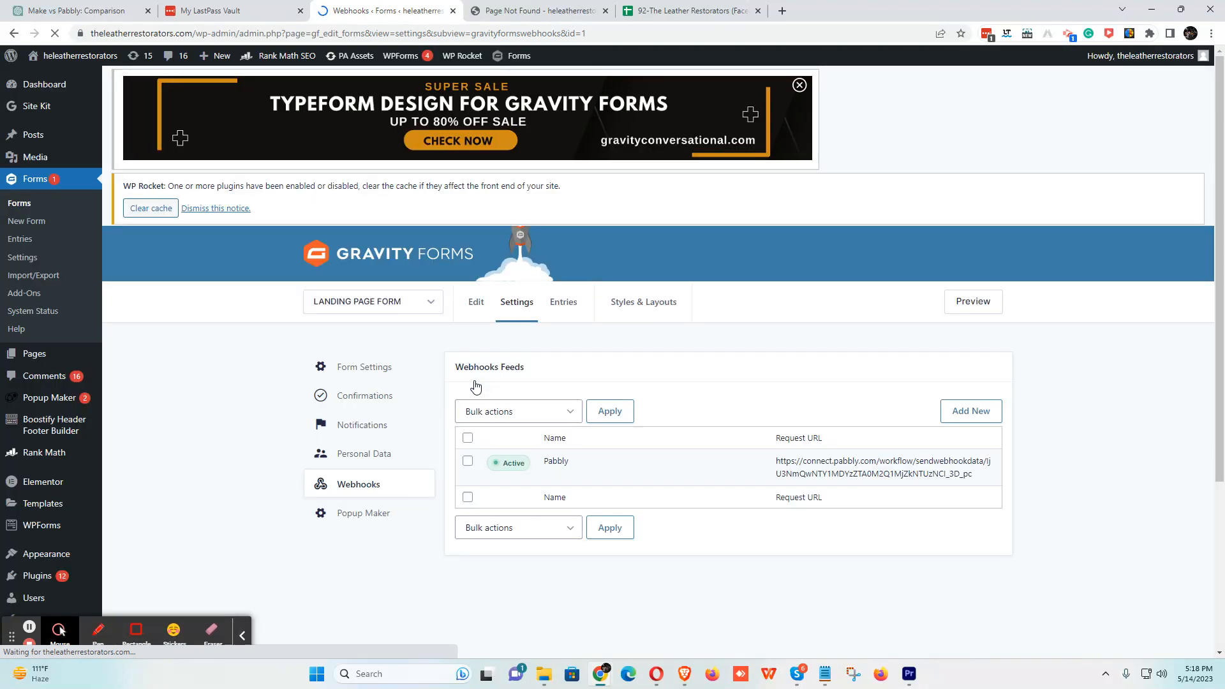
- Start a new webhook feed and paste the copied Pabbly webhook URL into Request URL
mouse_move(544, 496)
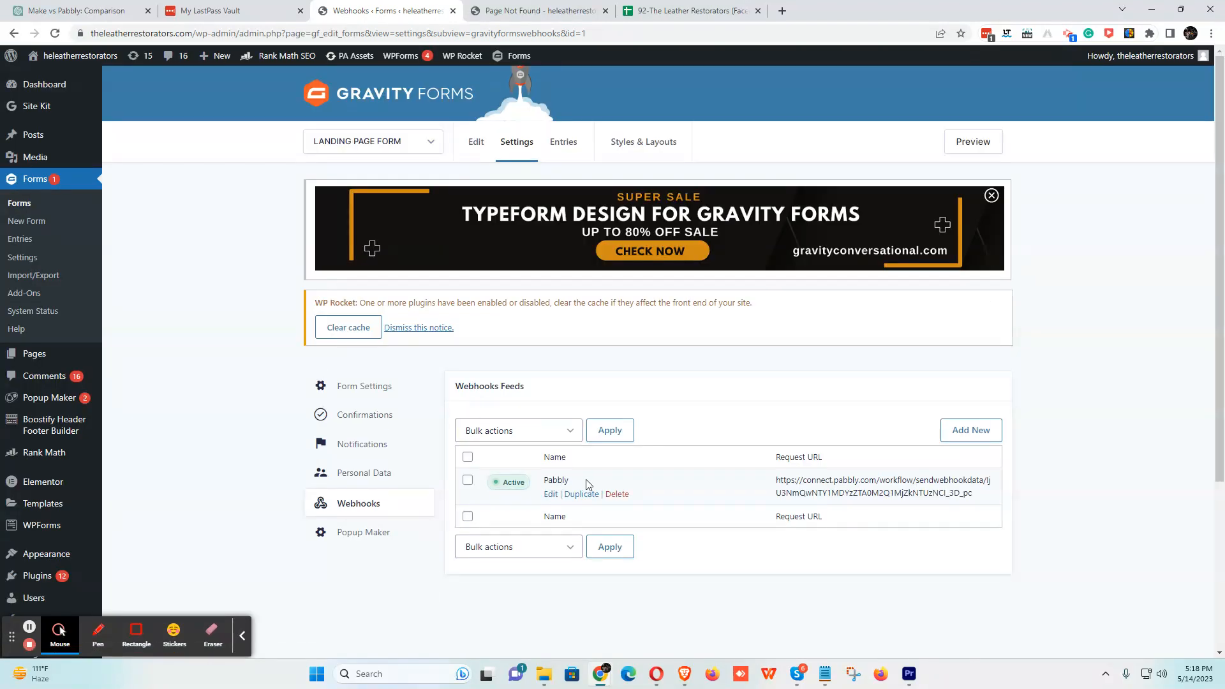
left_click(971, 431)
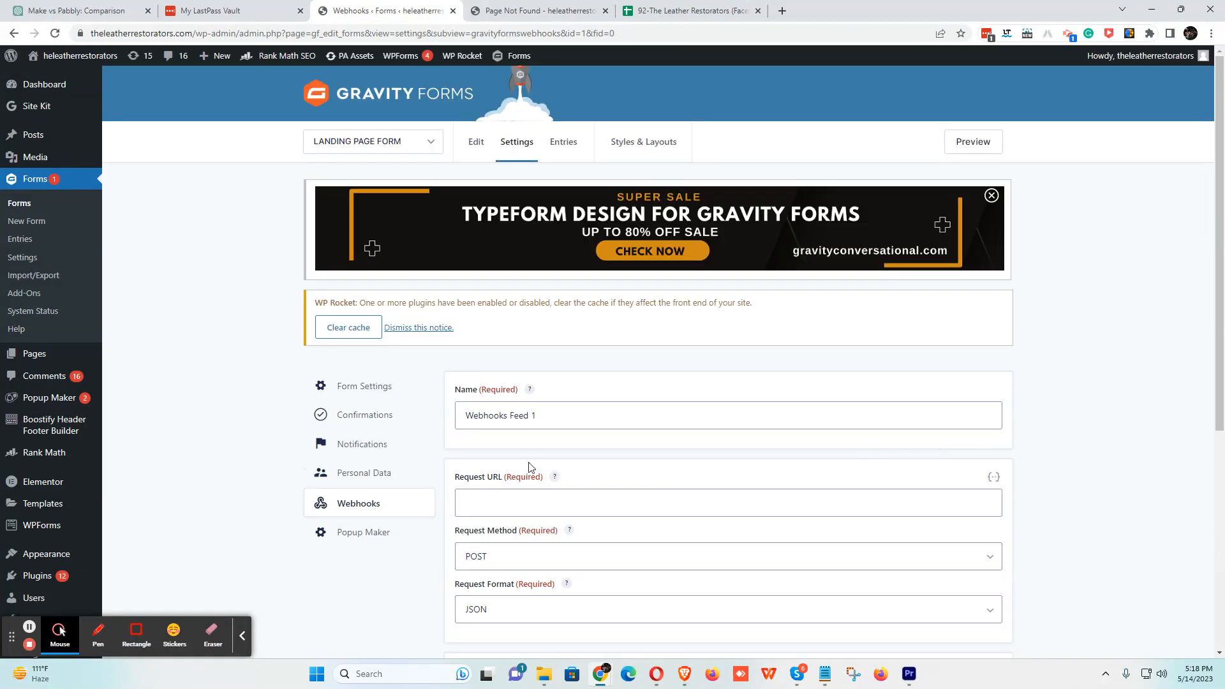
triple_click(521, 416)
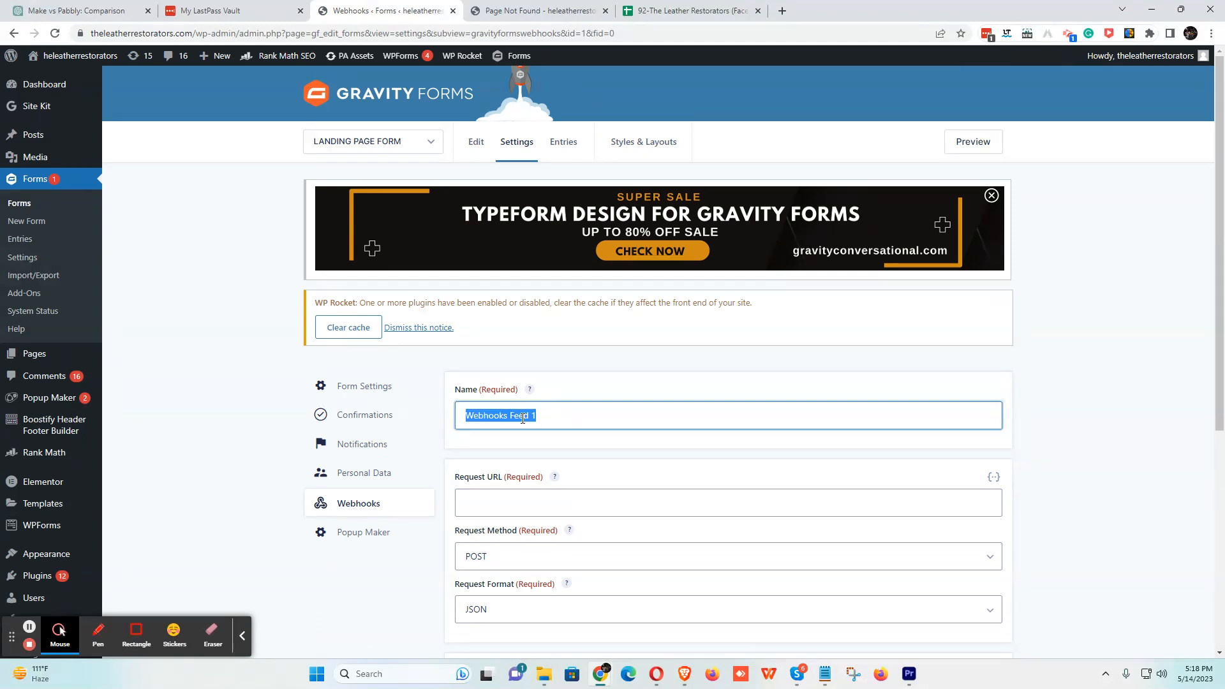
left_click(497, 504)
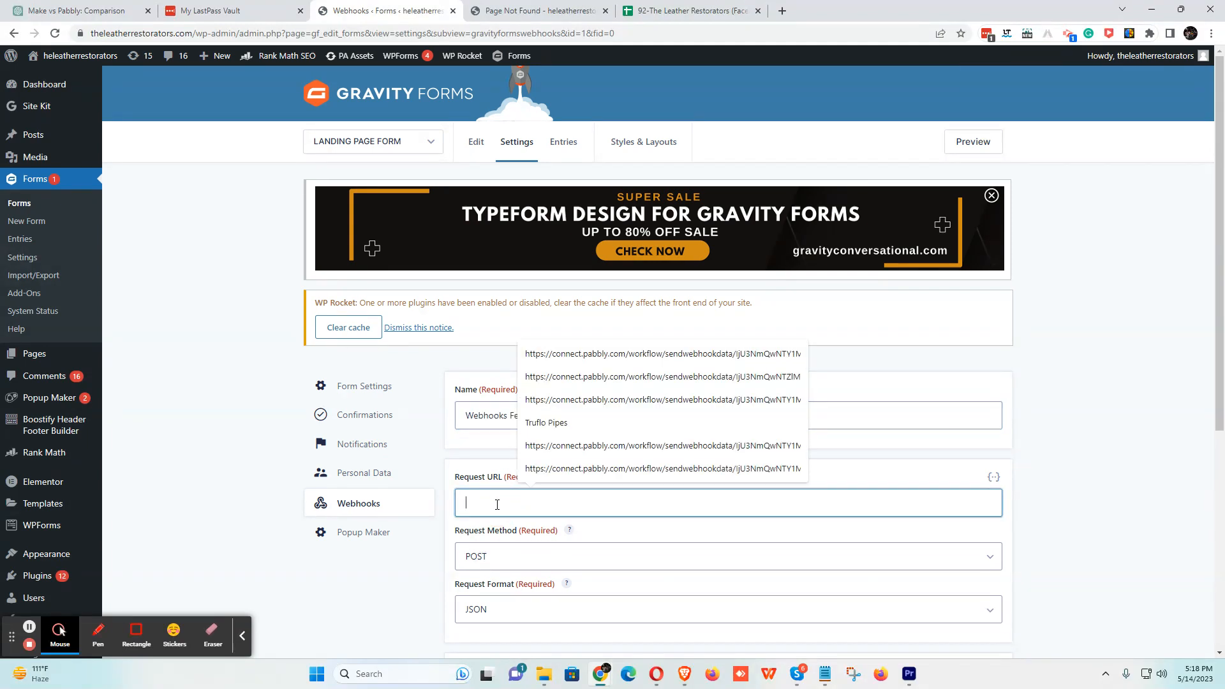
scroll(526, 469, "down", 2)
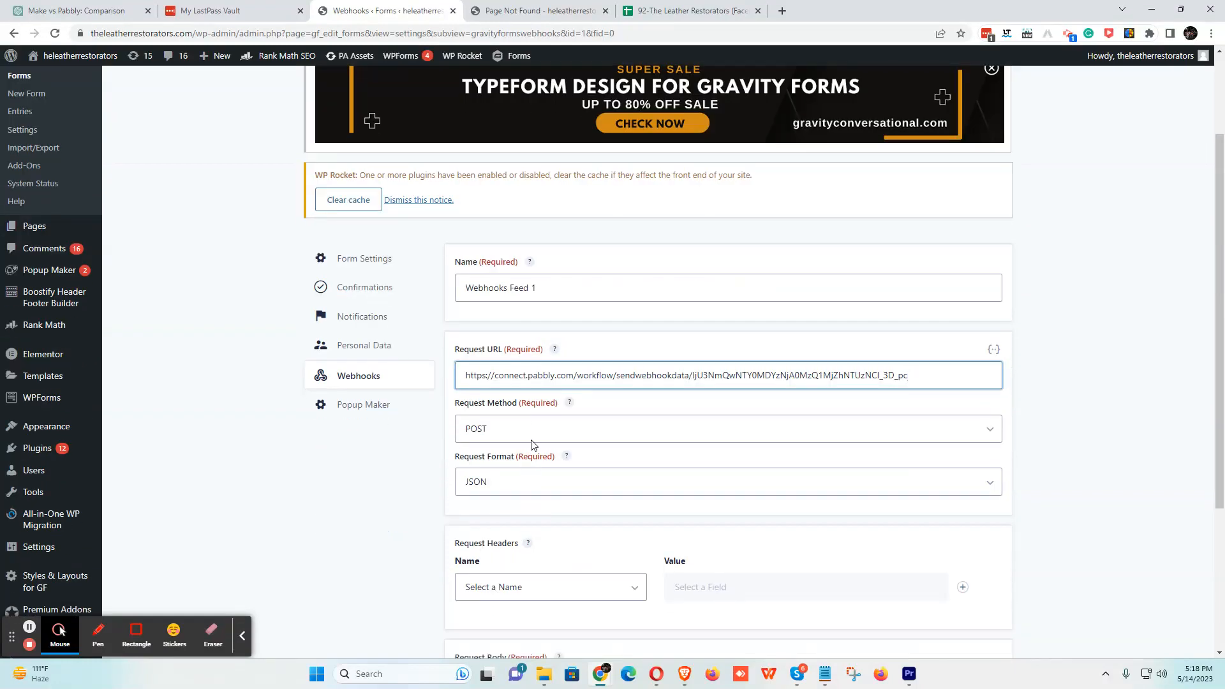
scroll(536, 530, "down", 4)
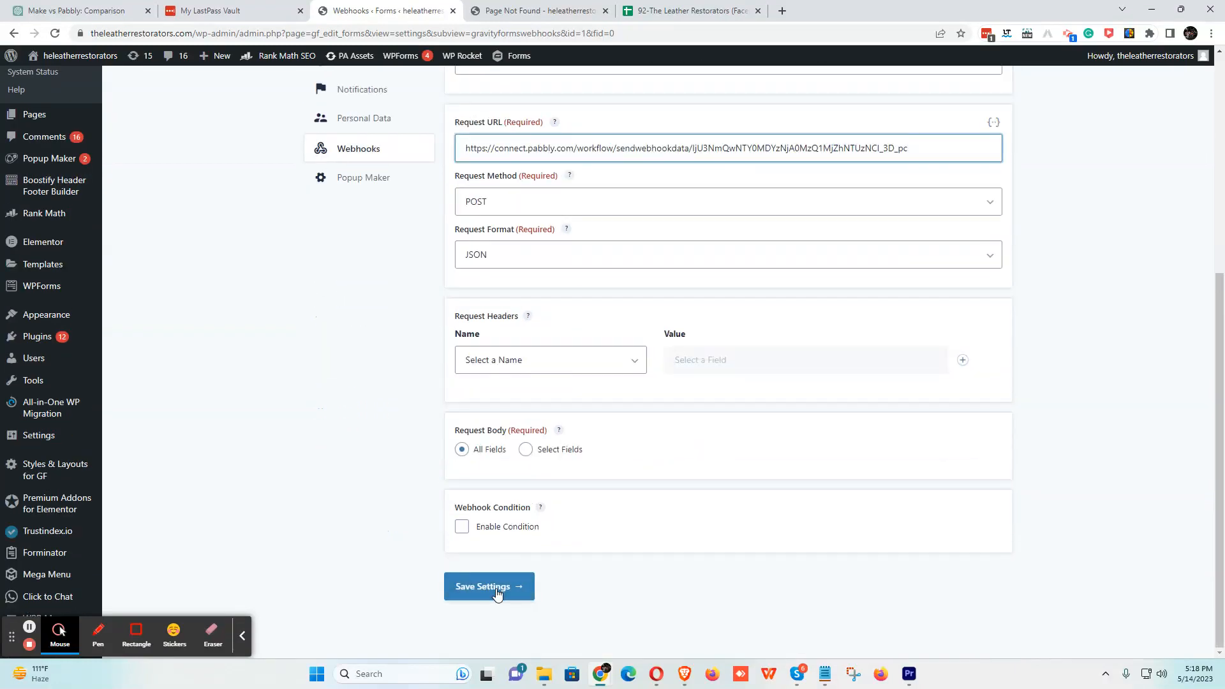
- Clear the Request URL and go back, leaving the new feed unsaved
left_click_drag(919, 148, 480, 148)
left_click(923, 148)
key("ctrl+a")
key("BackSpace")
scroll(491, 217, "up", 1)
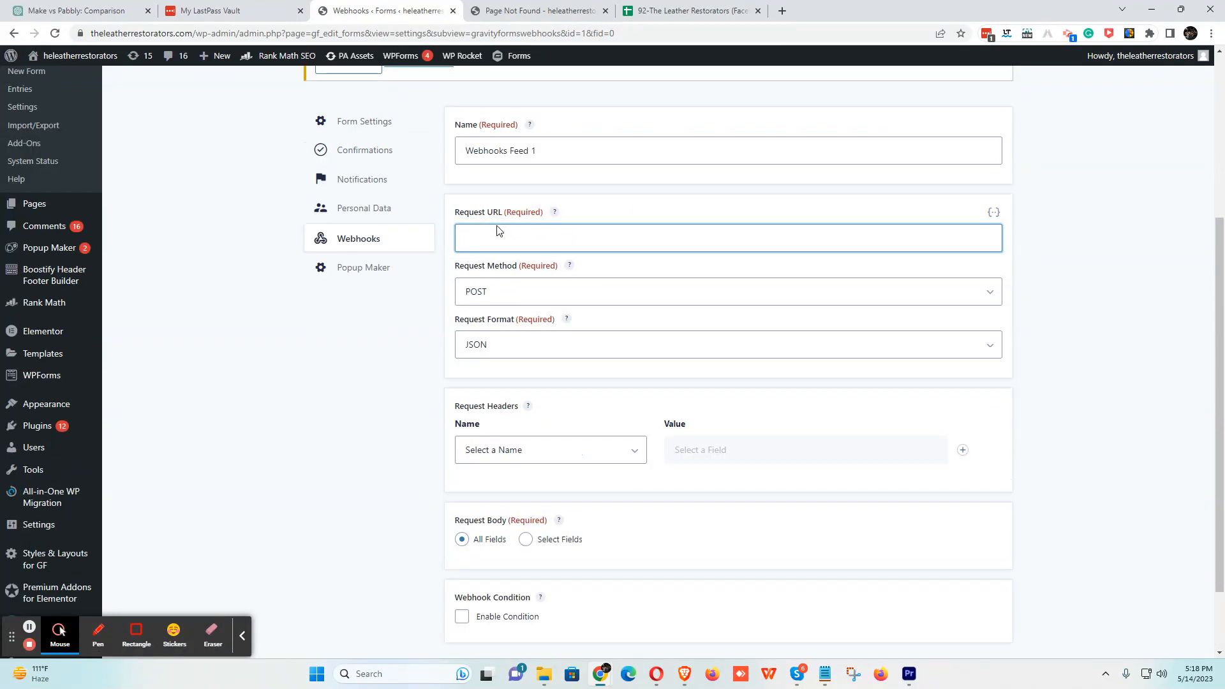
scroll(499, 231, "up", 3)
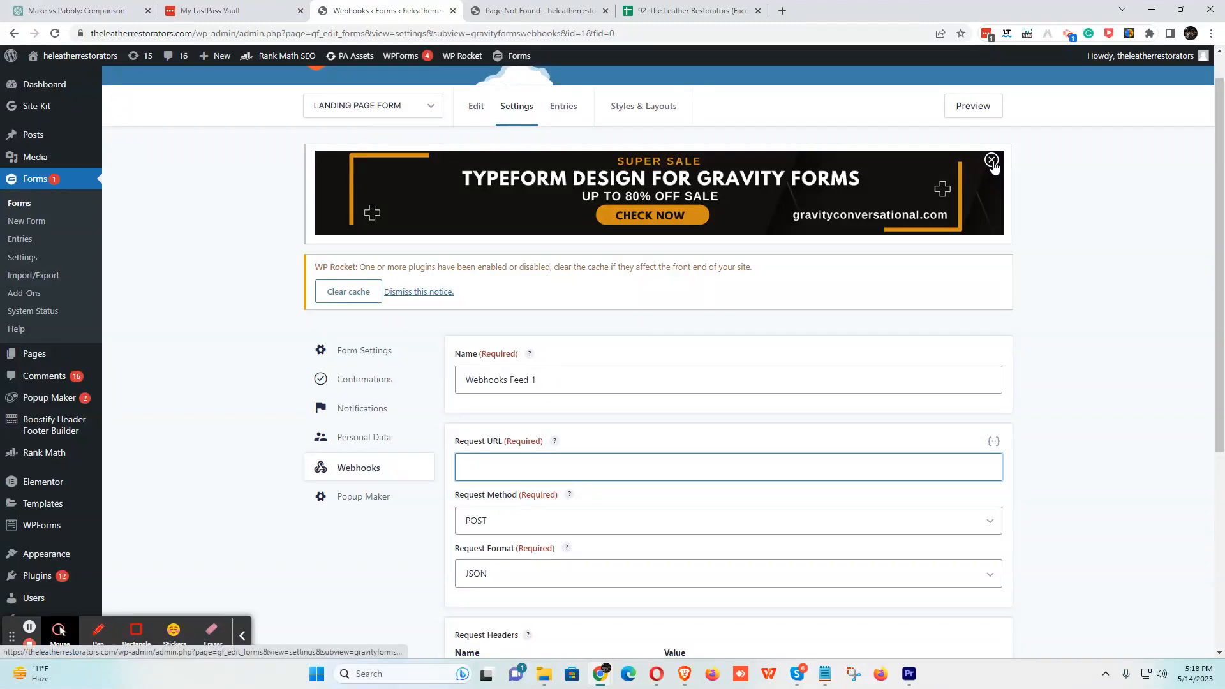
left_click(14, 33)
left_click(674, 106)
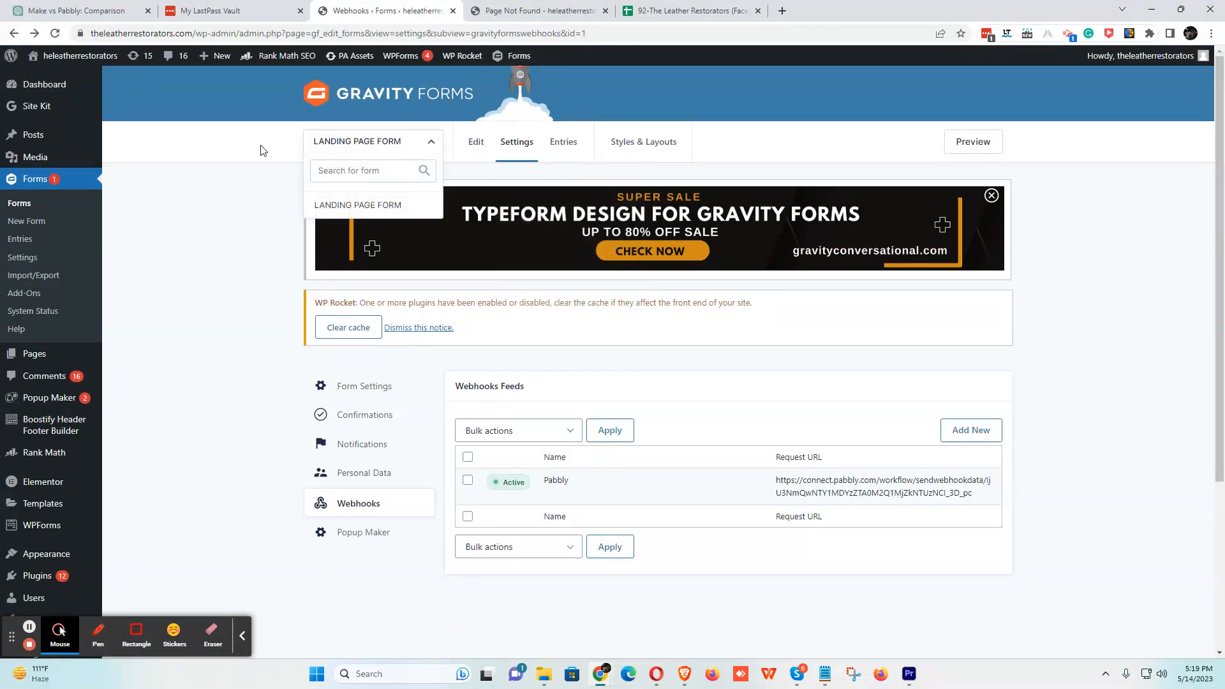
- Return to the Forms list and preview LANDING PAGE FORM in a new tab
left_click(383, 203)
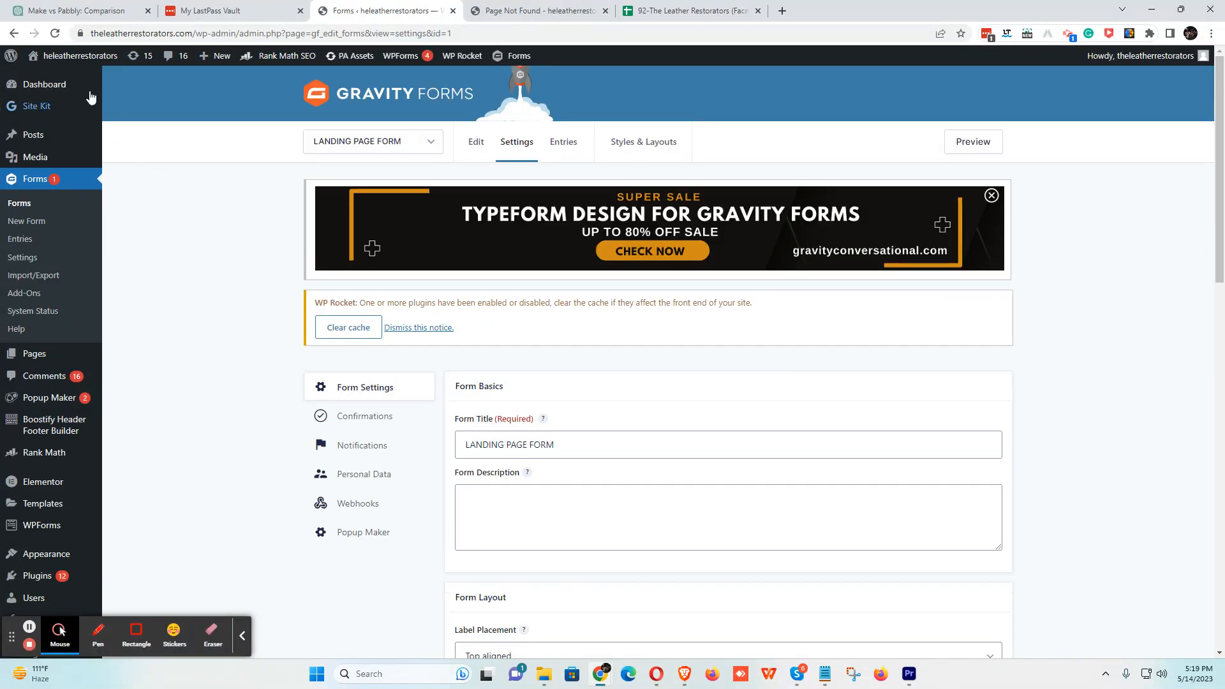
left_click(14, 34)
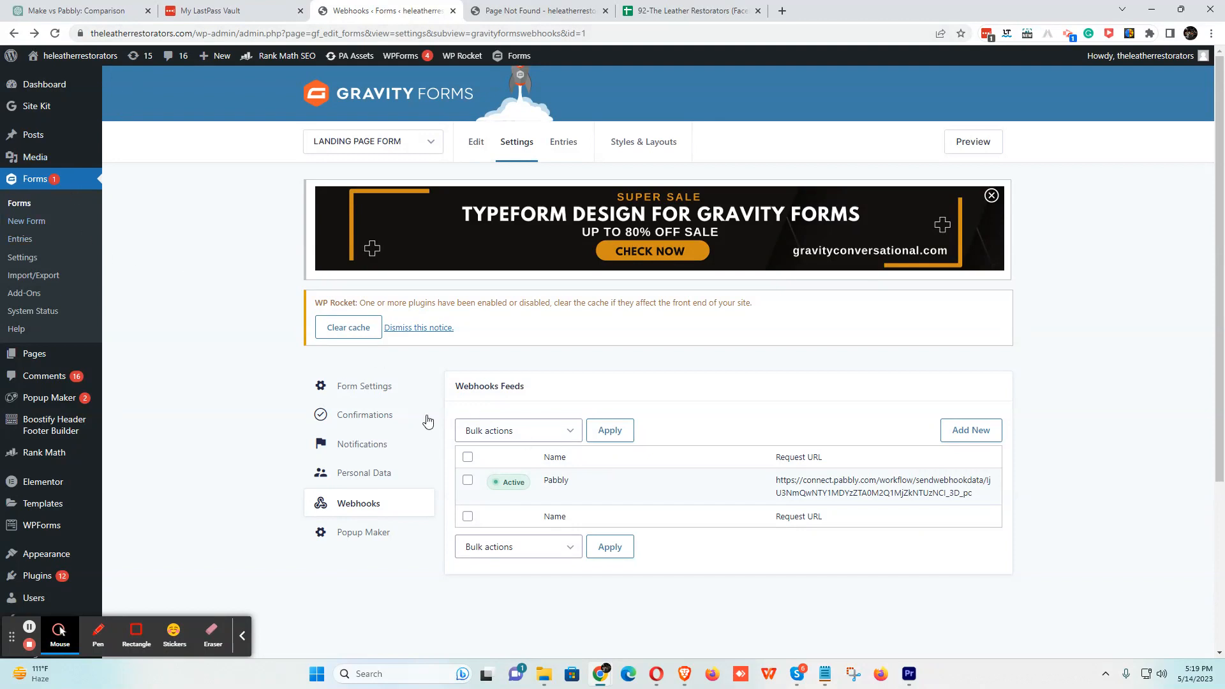
left_click(21, 204)
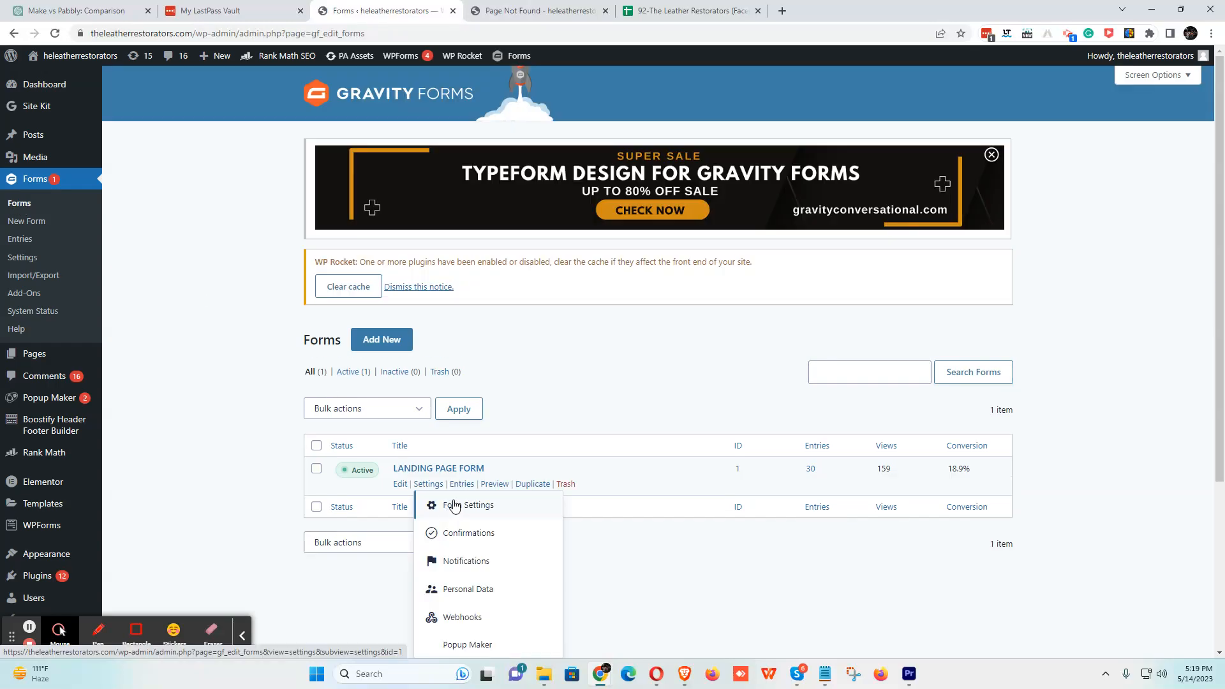
mouse_move(432, 490)
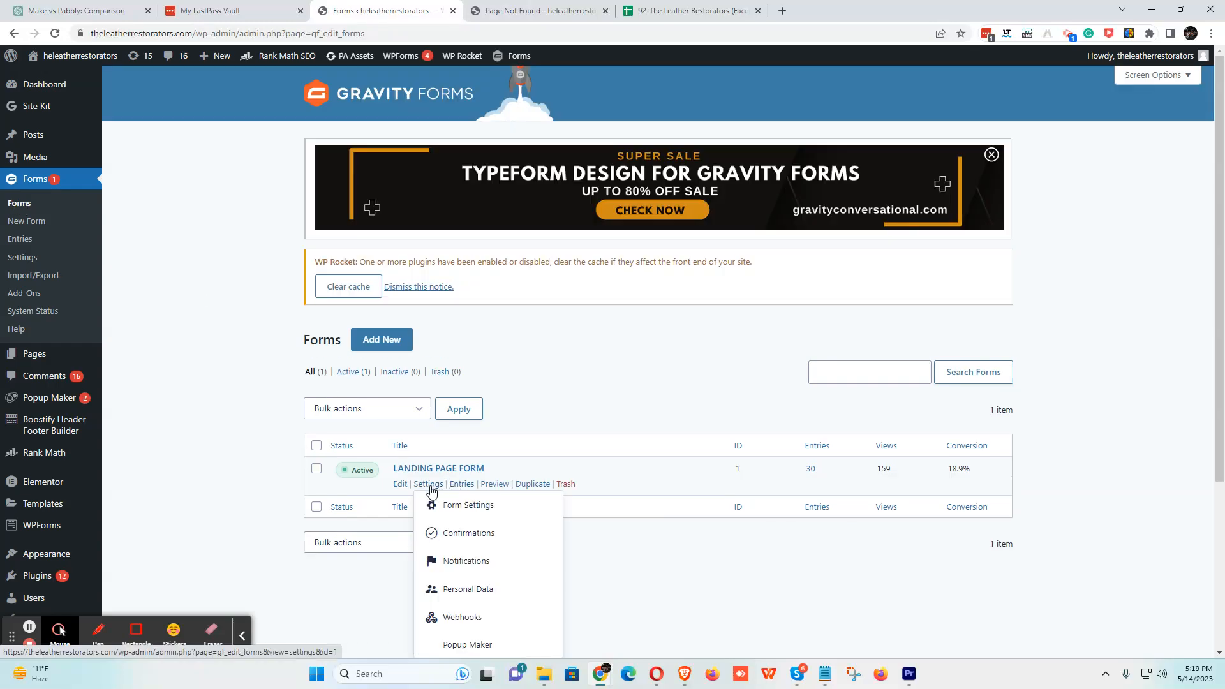
left_click(490, 488)
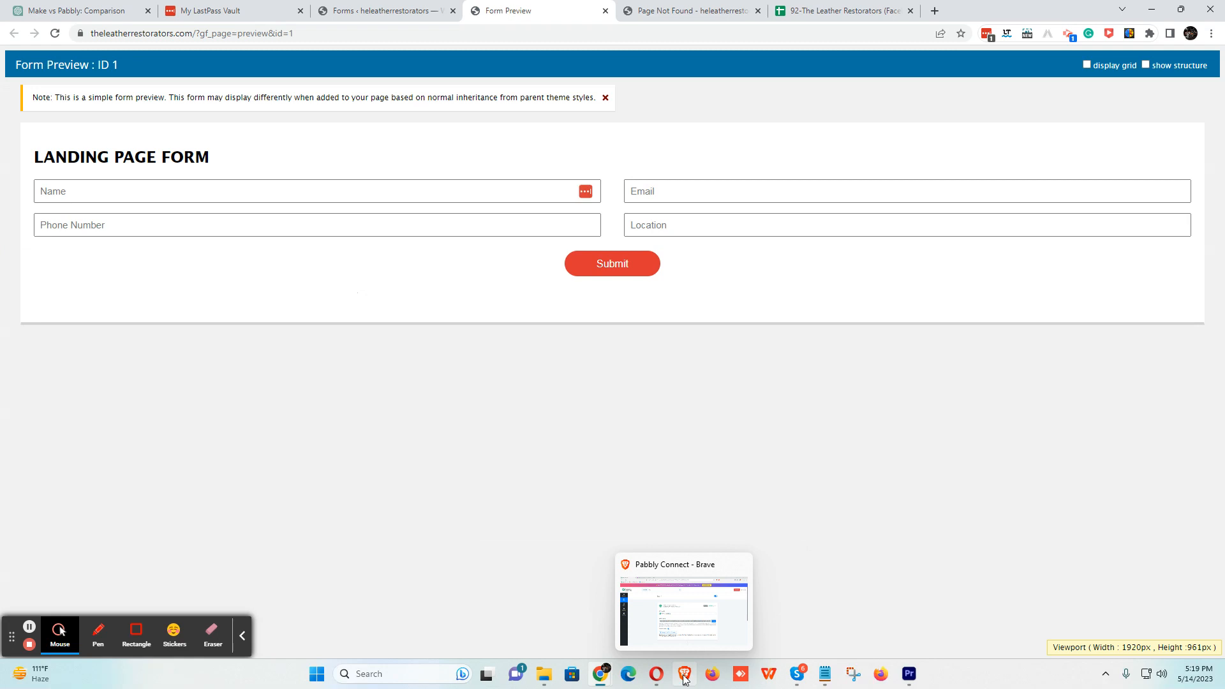
- Check the Pabbly workflow, then return to the form preview and enter the name and email
left_click(684, 677)
scroll(446, 287, "down", 3)
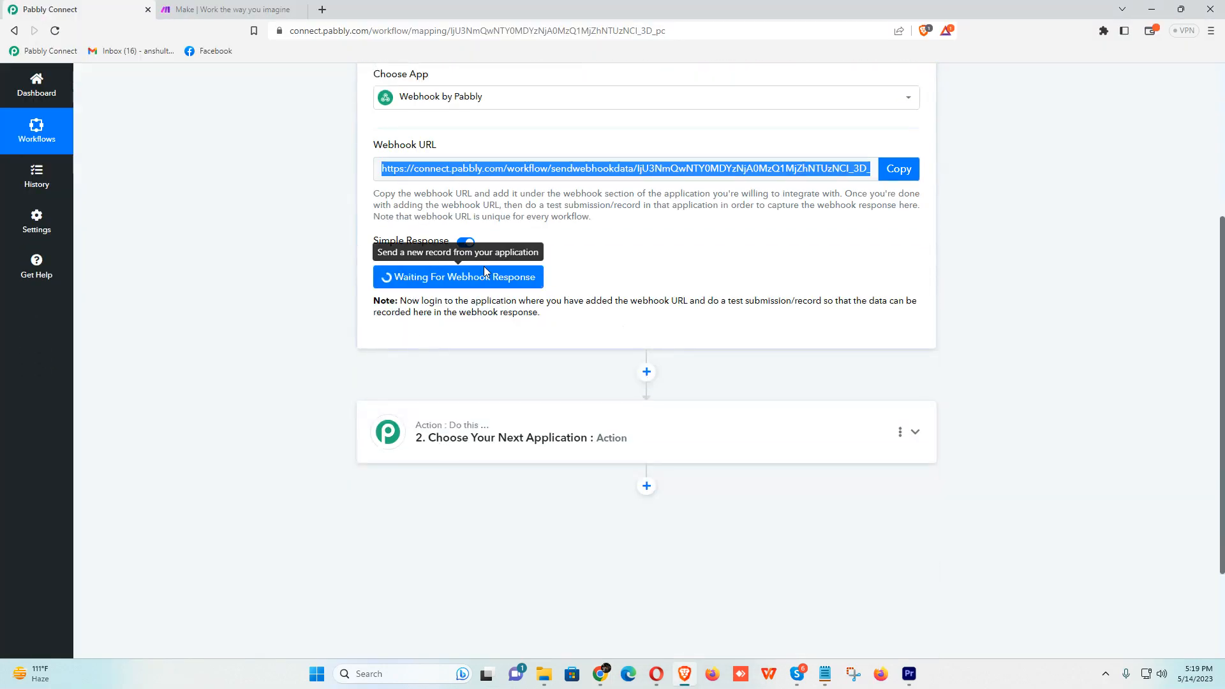
key("alt+Tab")
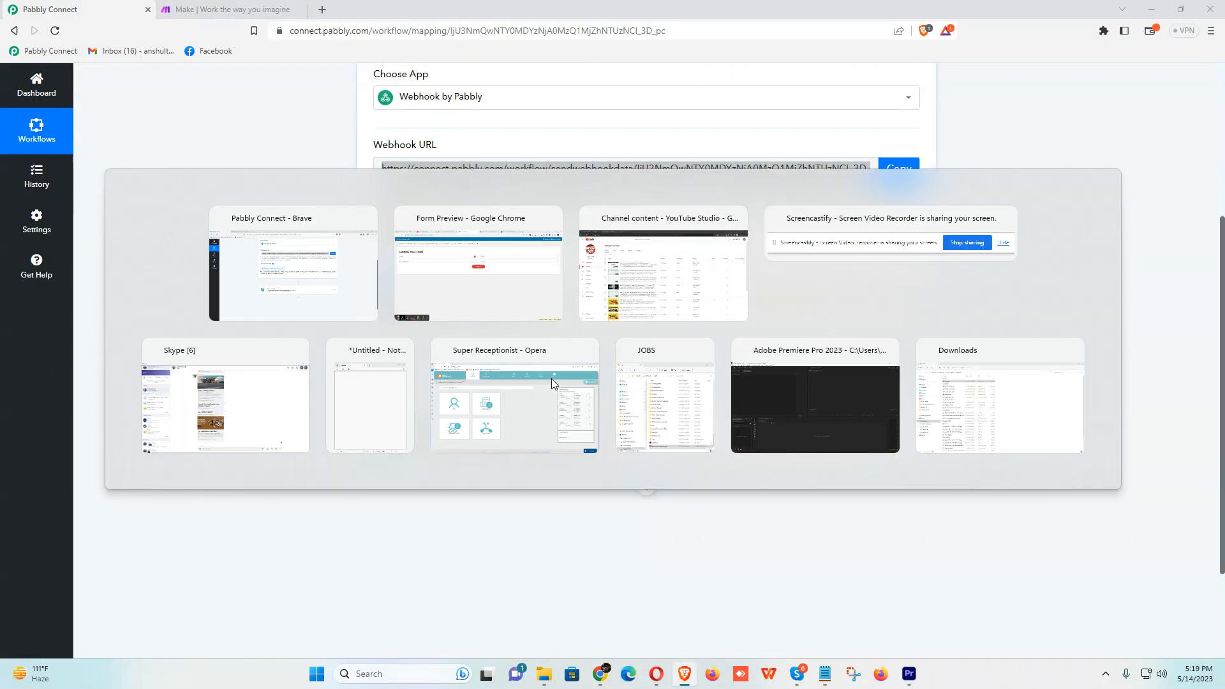
left_click(198, 191)
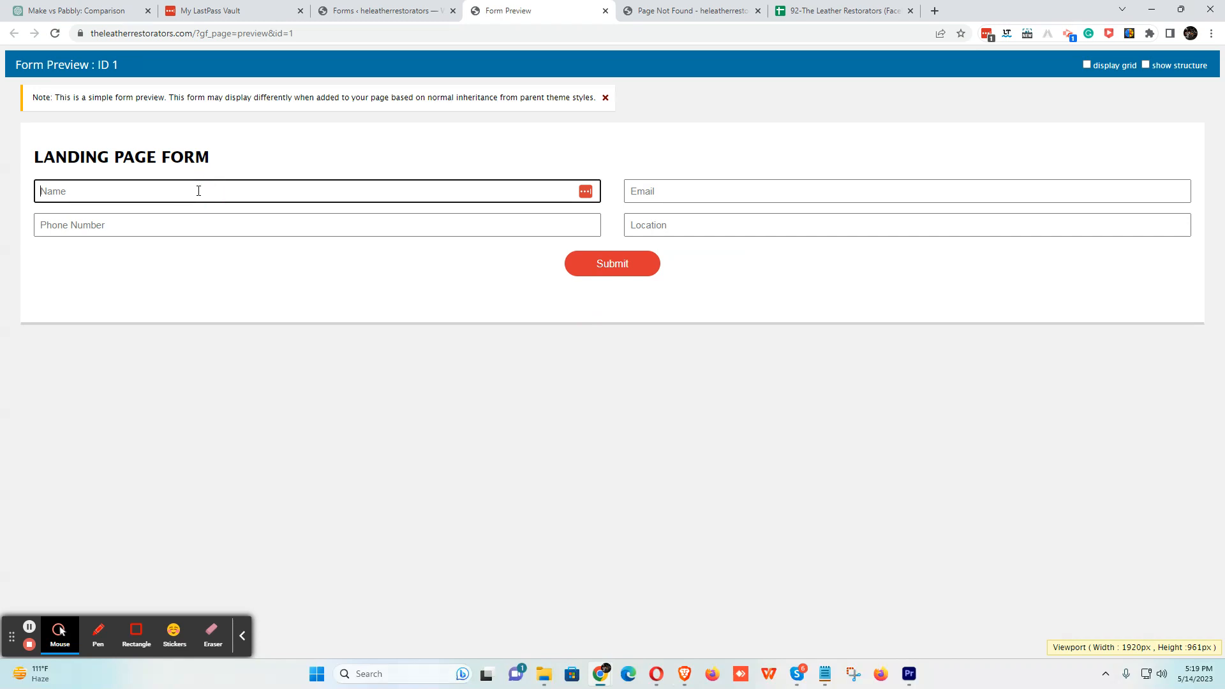
type("Test")
key("Tab")
type("dfla")
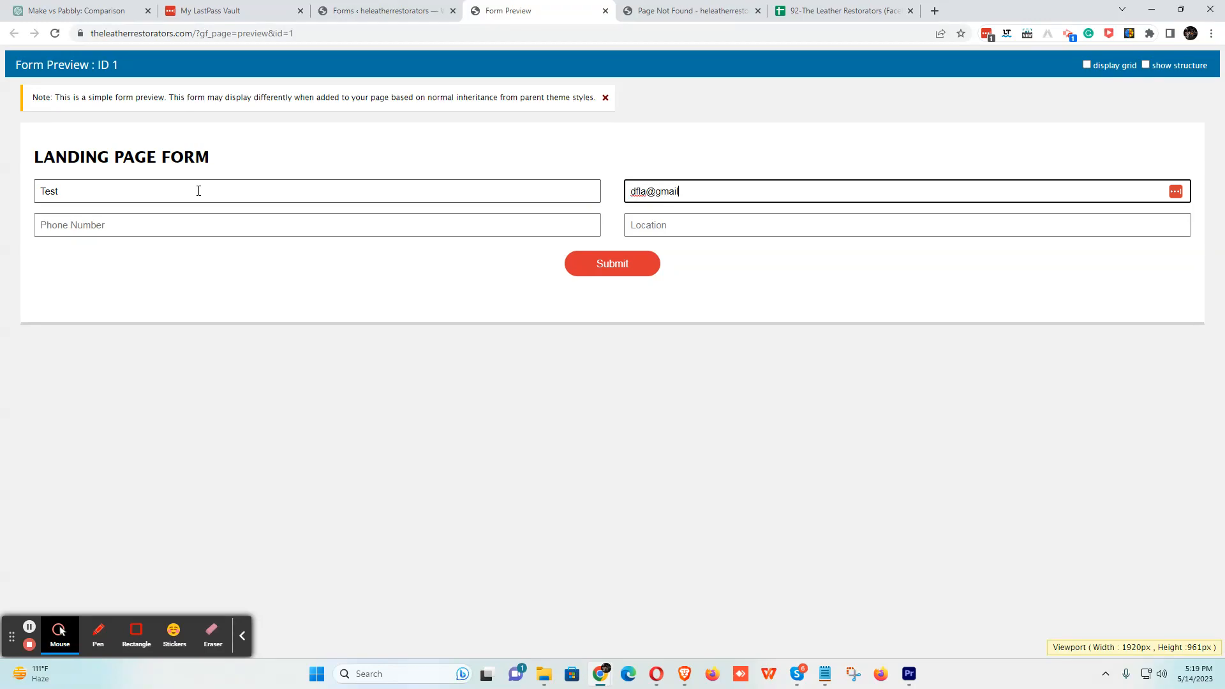
- Enter a phone number and the location Delhi, then submit the test entry
key("Tab")
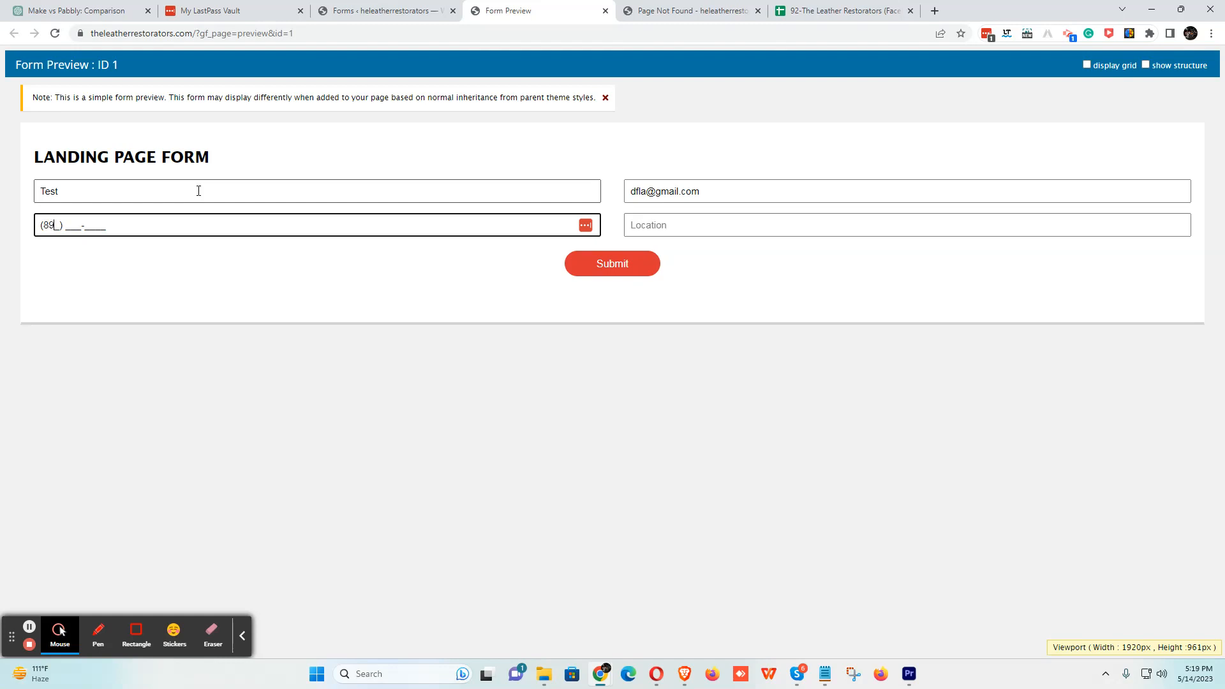
key("Tab")
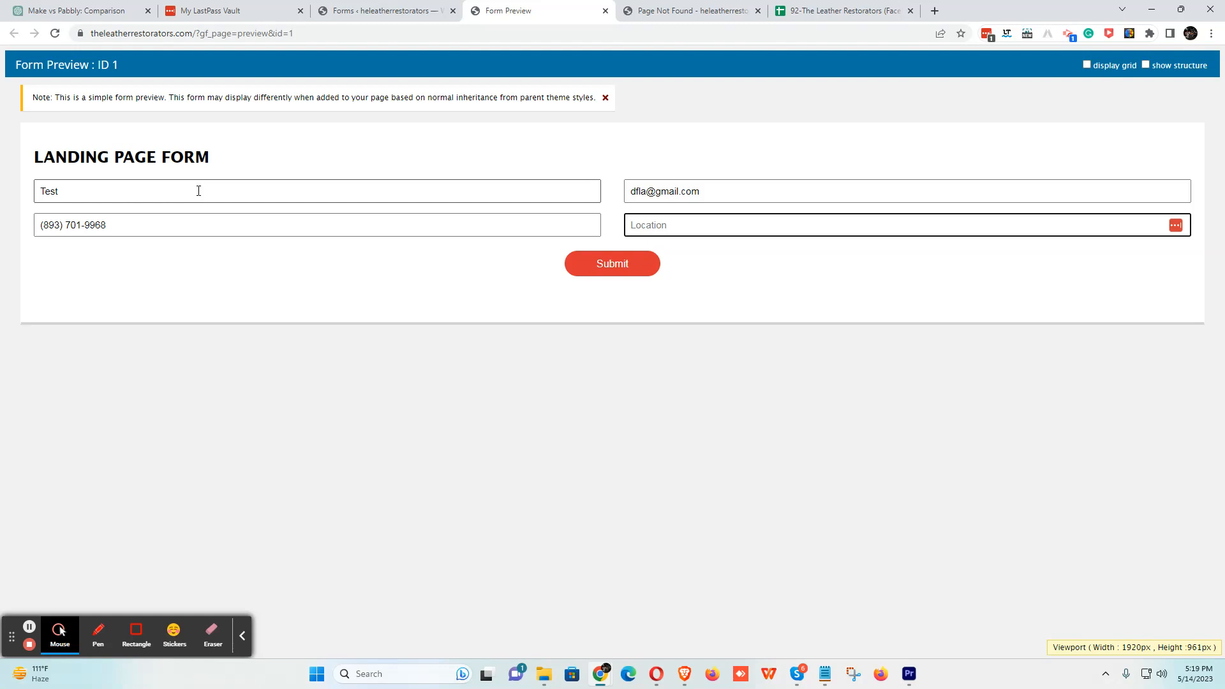
type("Delhi")
left_click(616, 274)
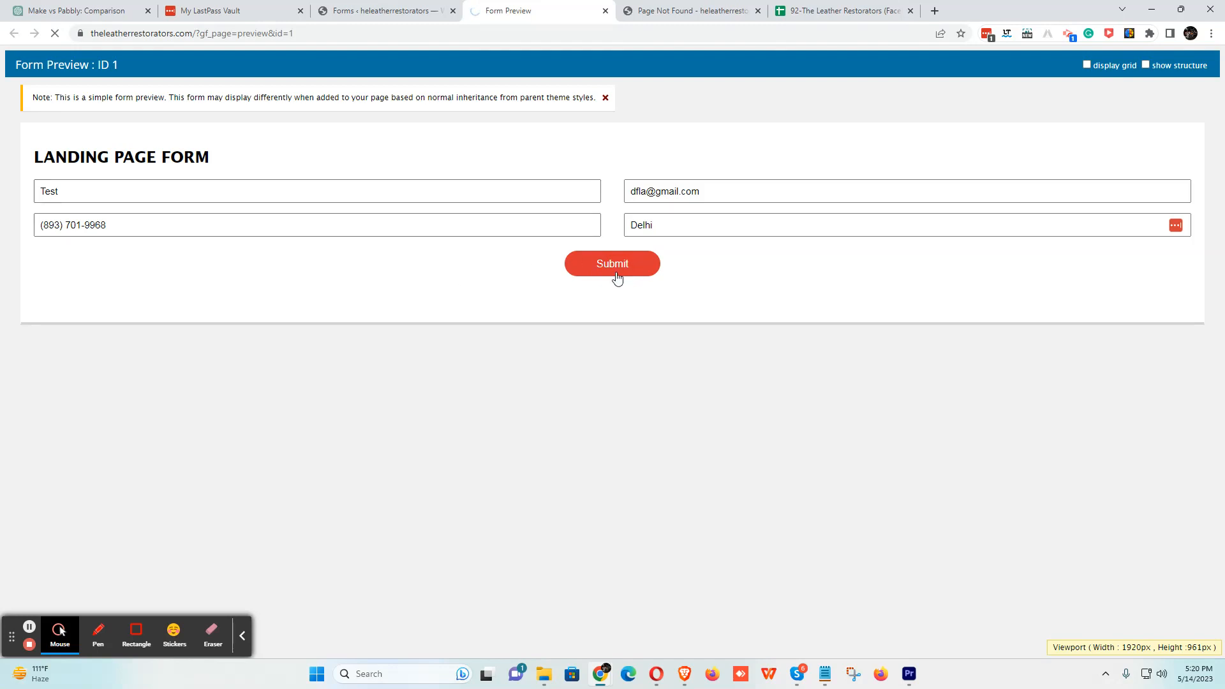
left_click(685, 673)
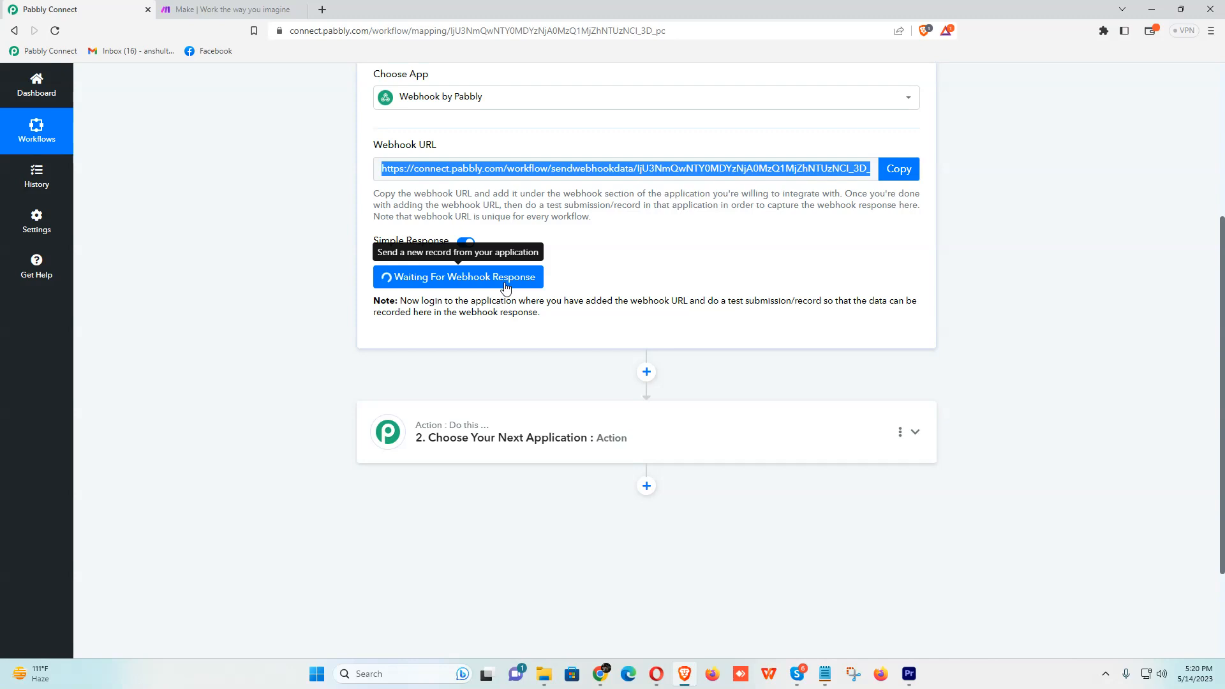
- Glance at the thank-you page, then leave the waiting webhook step for the Pabbly dashboard
key("alt+Tab")
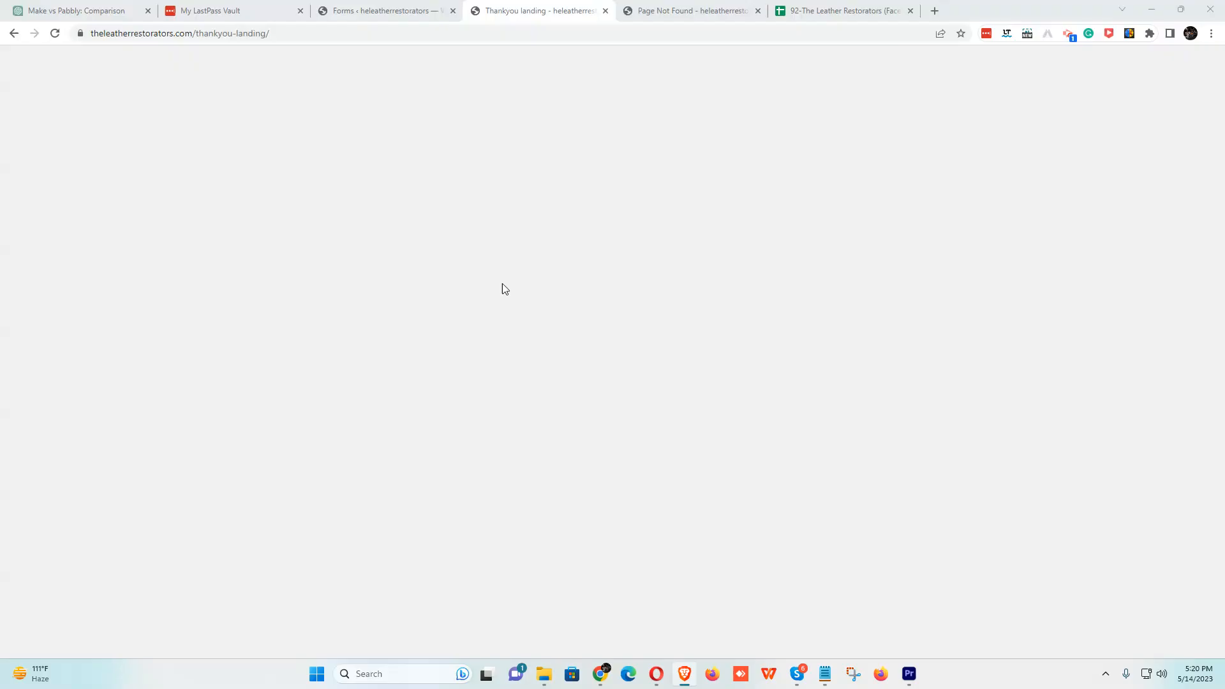
key("alt+Tab")
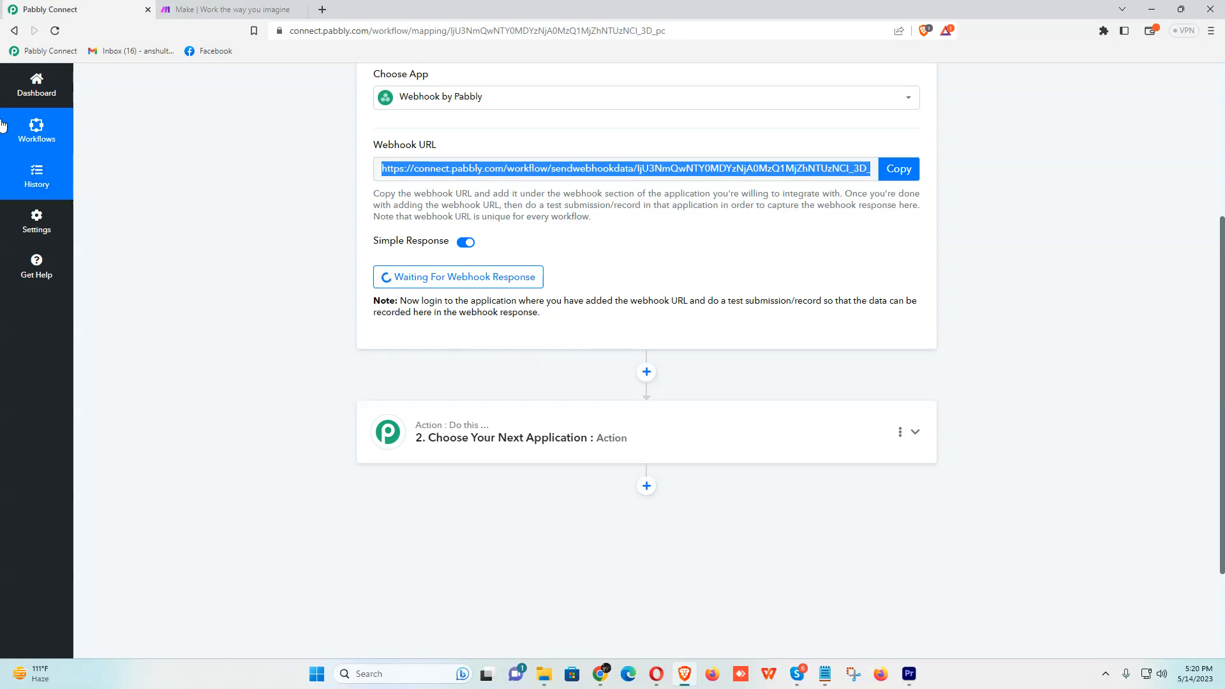
left_click(36, 83)
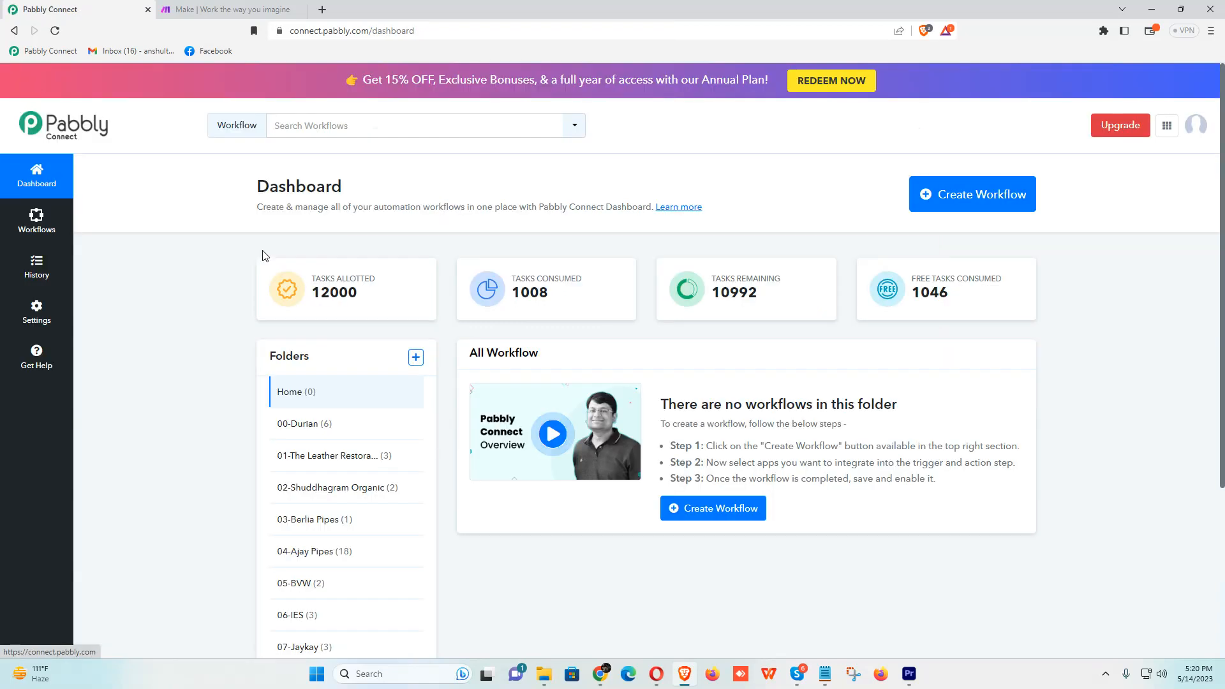
- Disable the LANDING PAGE FORM workflow in the 01-The Leather Restorators folder
left_click(338, 467)
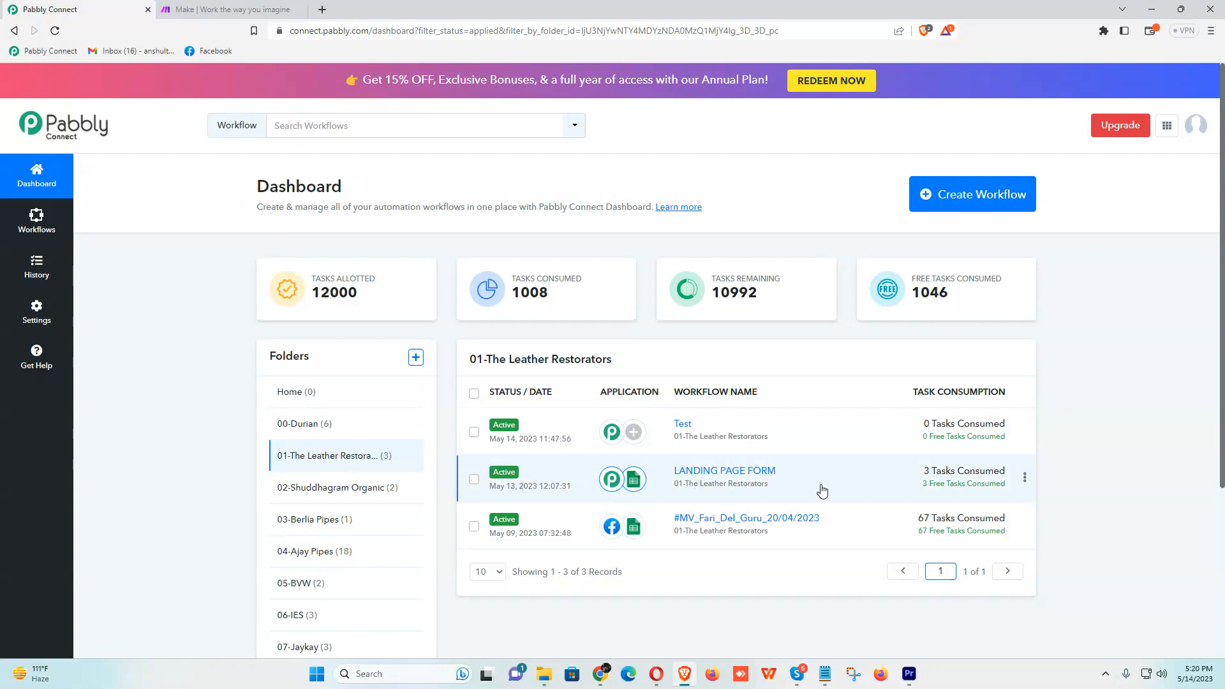
left_click(1025, 482)
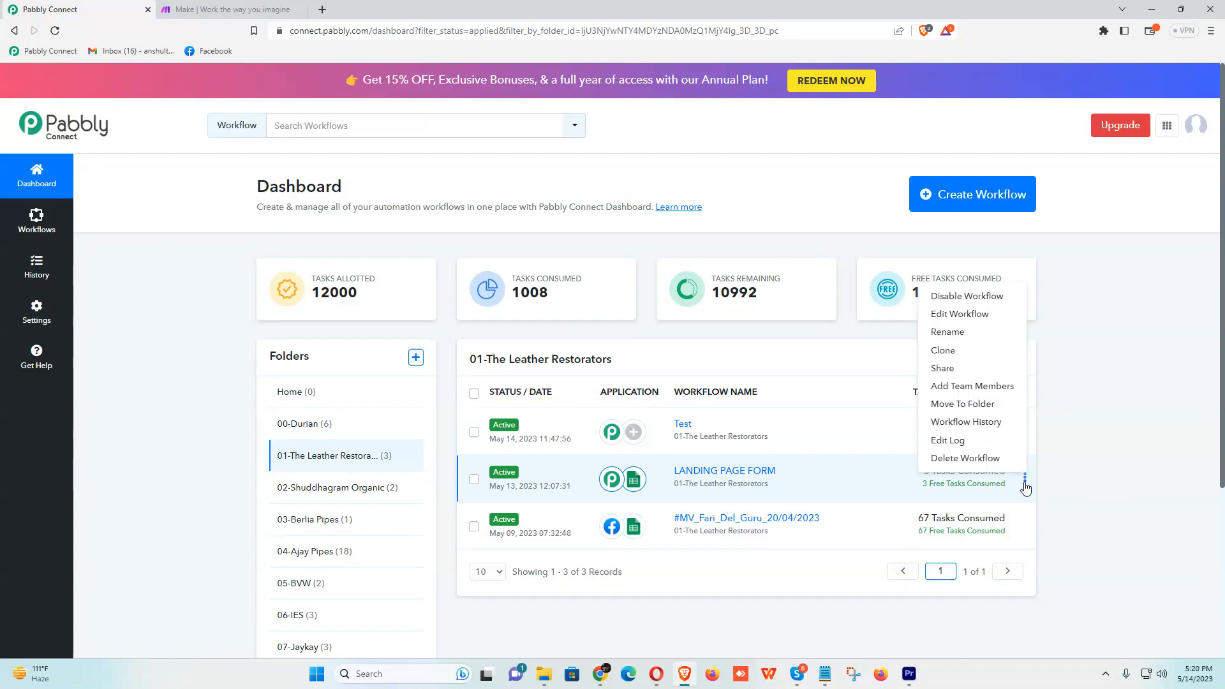
left_click(970, 303)
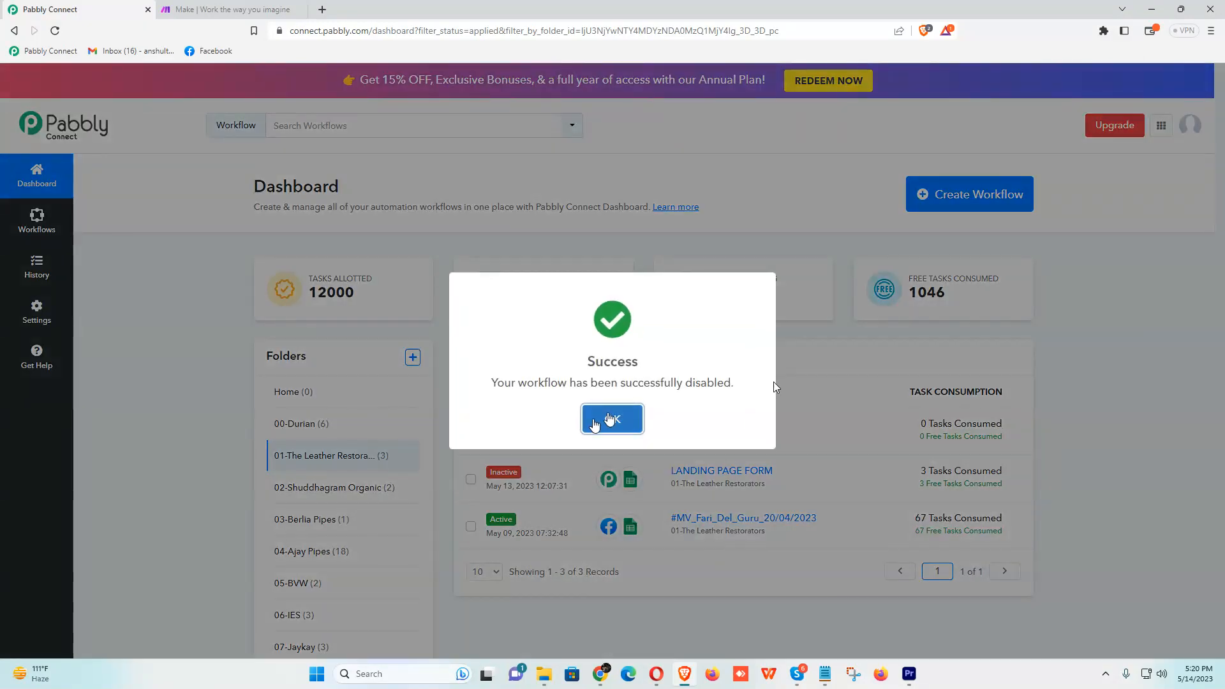
left_click(595, 419)
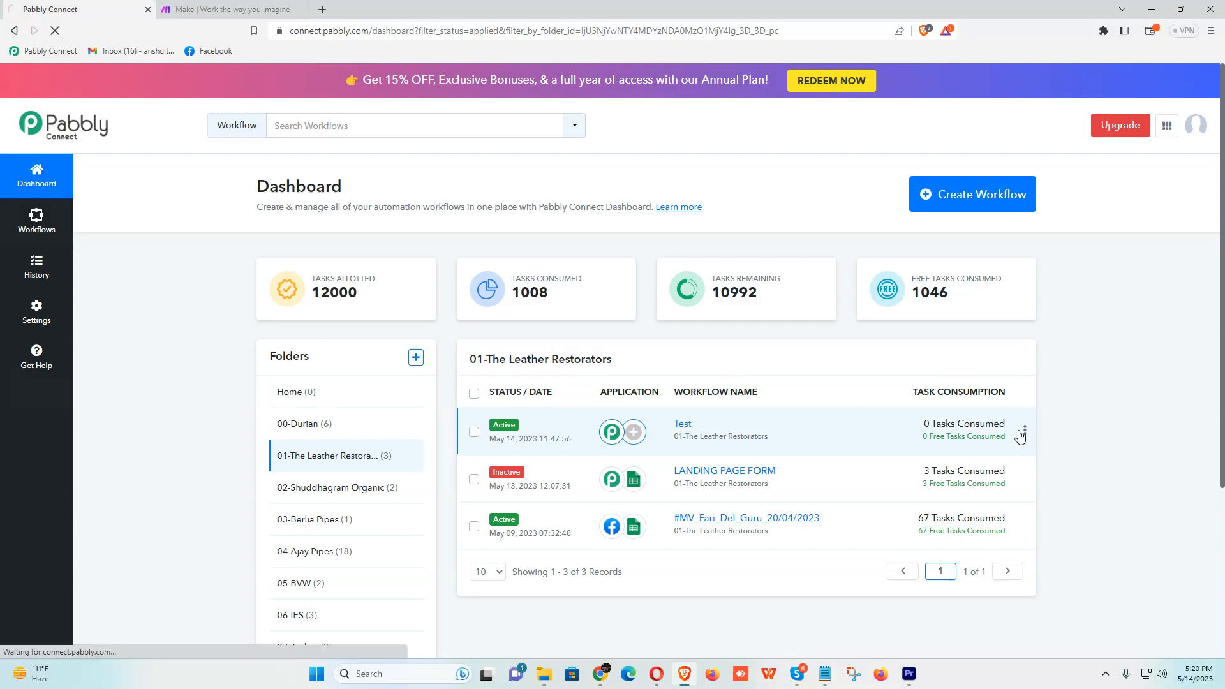
- Delete the Test workflow, moving it to trash
left_click(1026, 432)
left_click(989, 468)
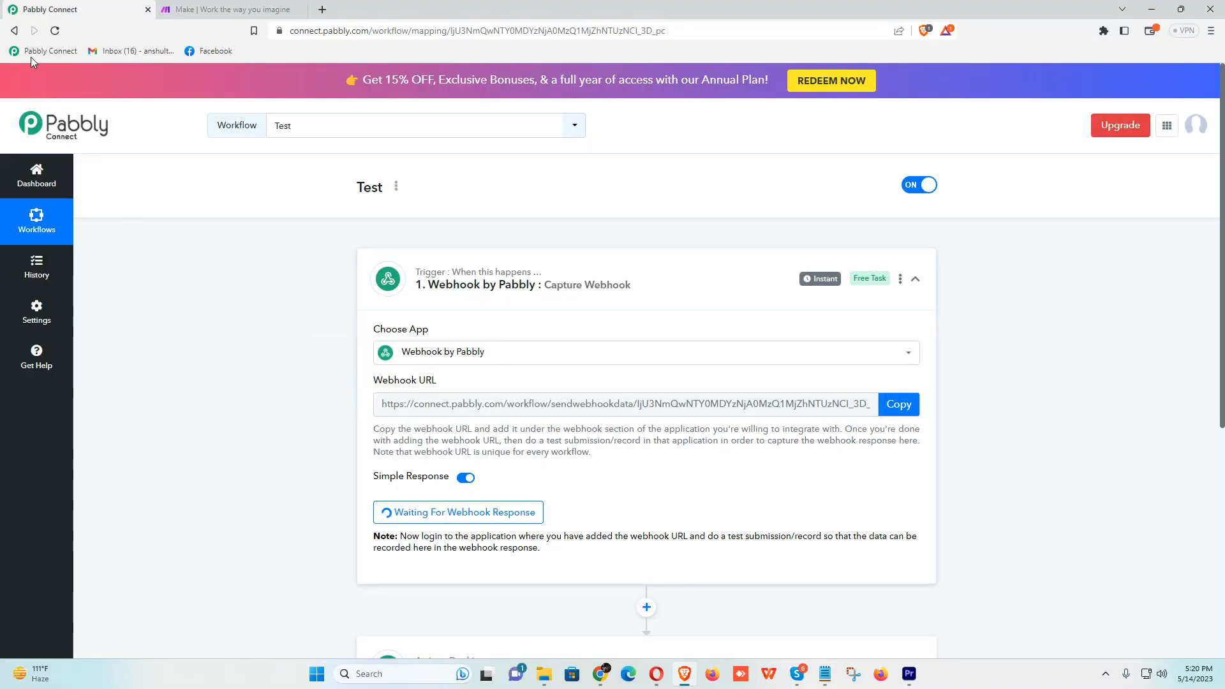
left_click(14, 31)
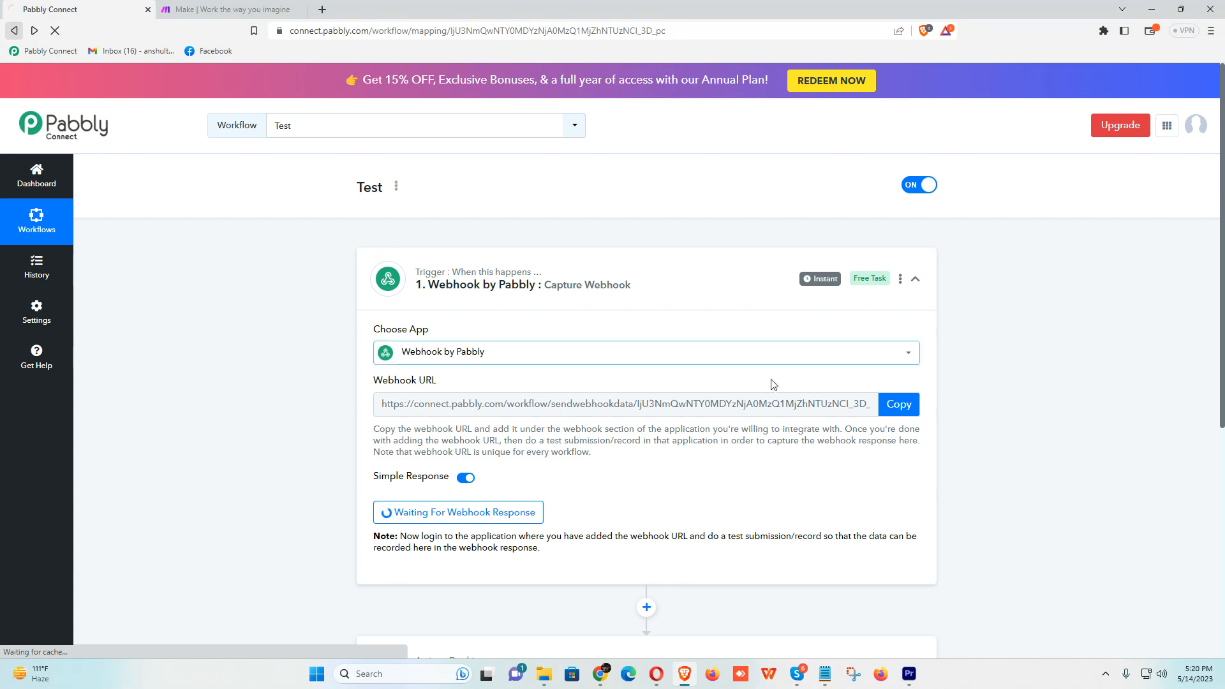
left_click(1025, 433)
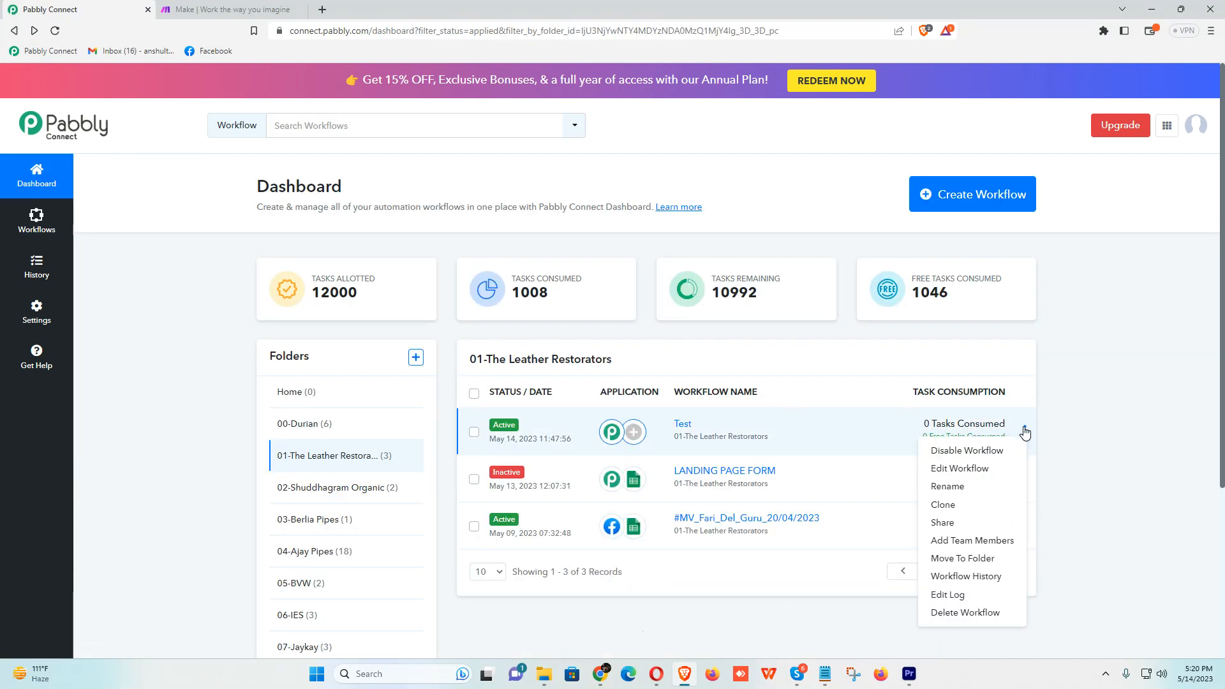
left_click(965, 613)
left_click(592, 421)
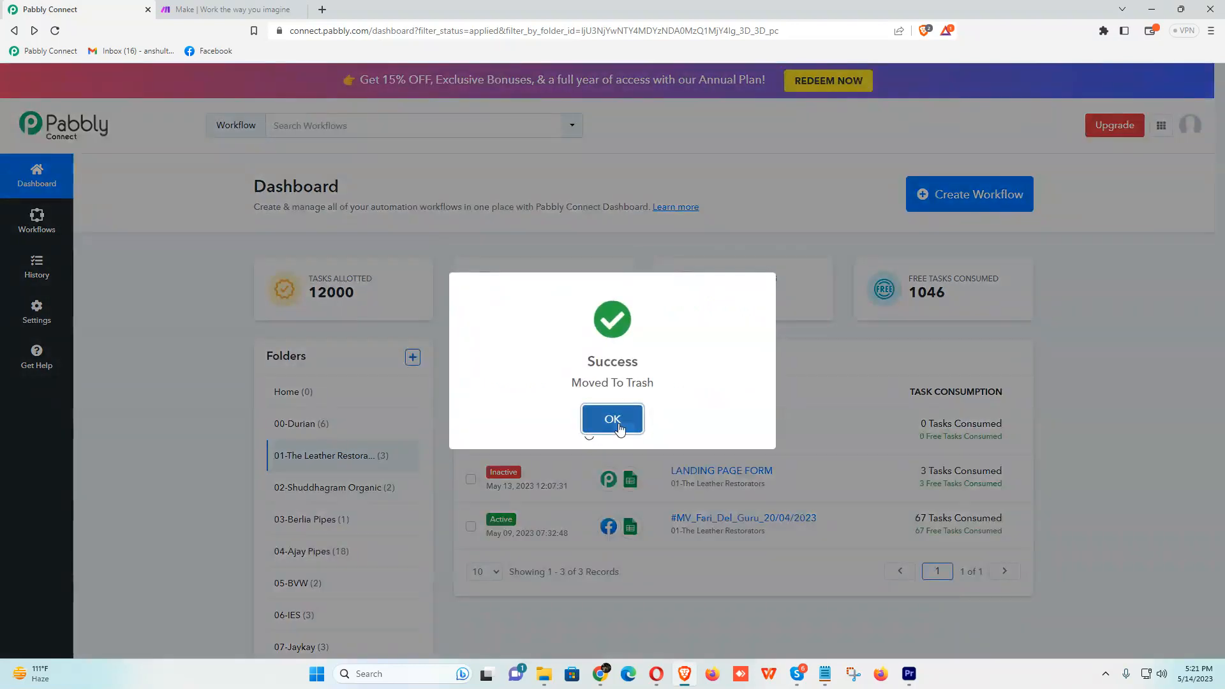
left_click(614, 421)
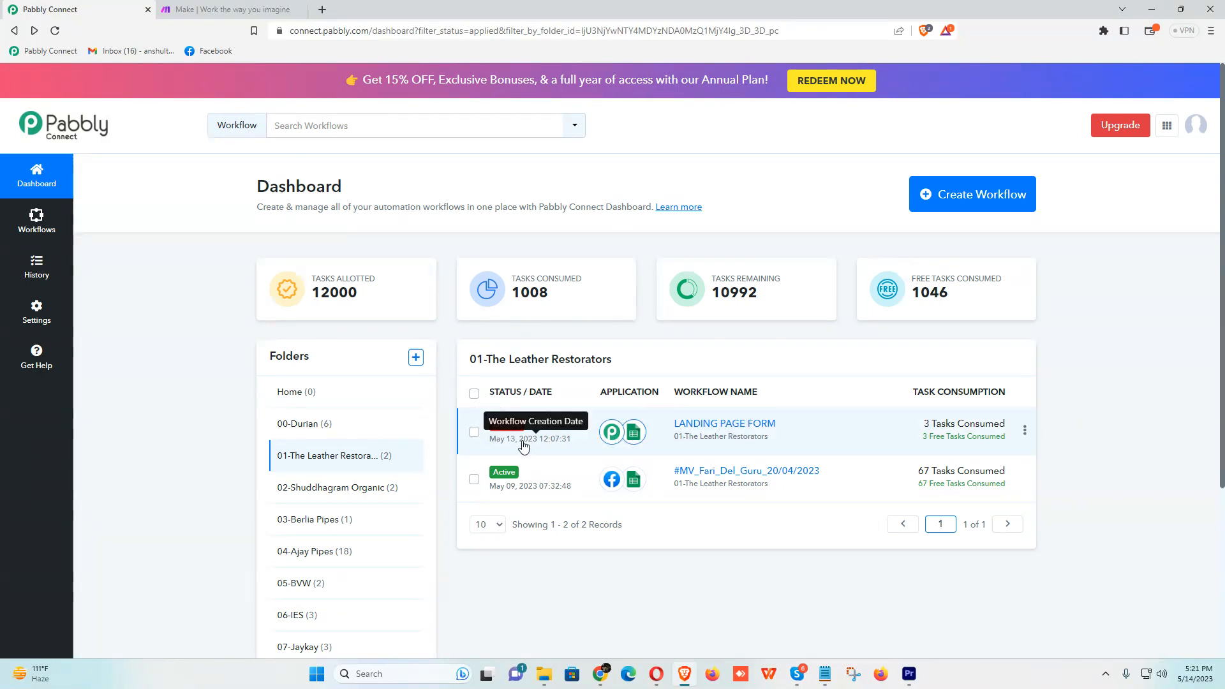
- Create a new workflow named Test
left_click(998, 201)
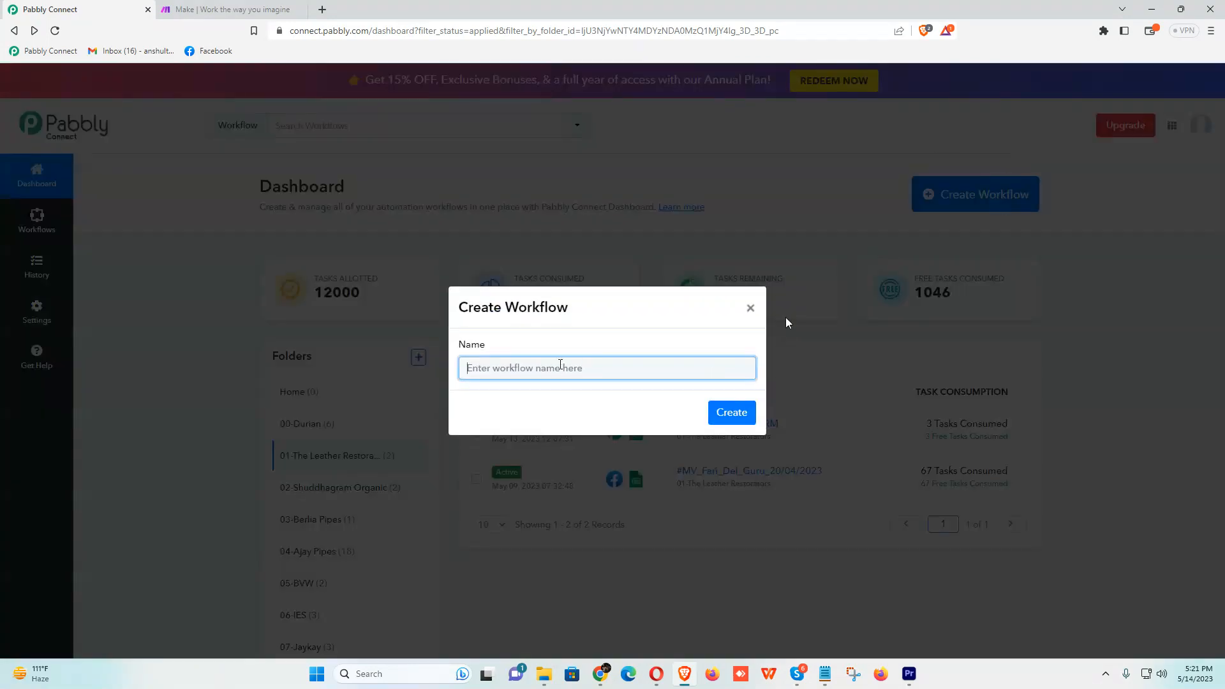
type("Test")
left_click(740, 415)
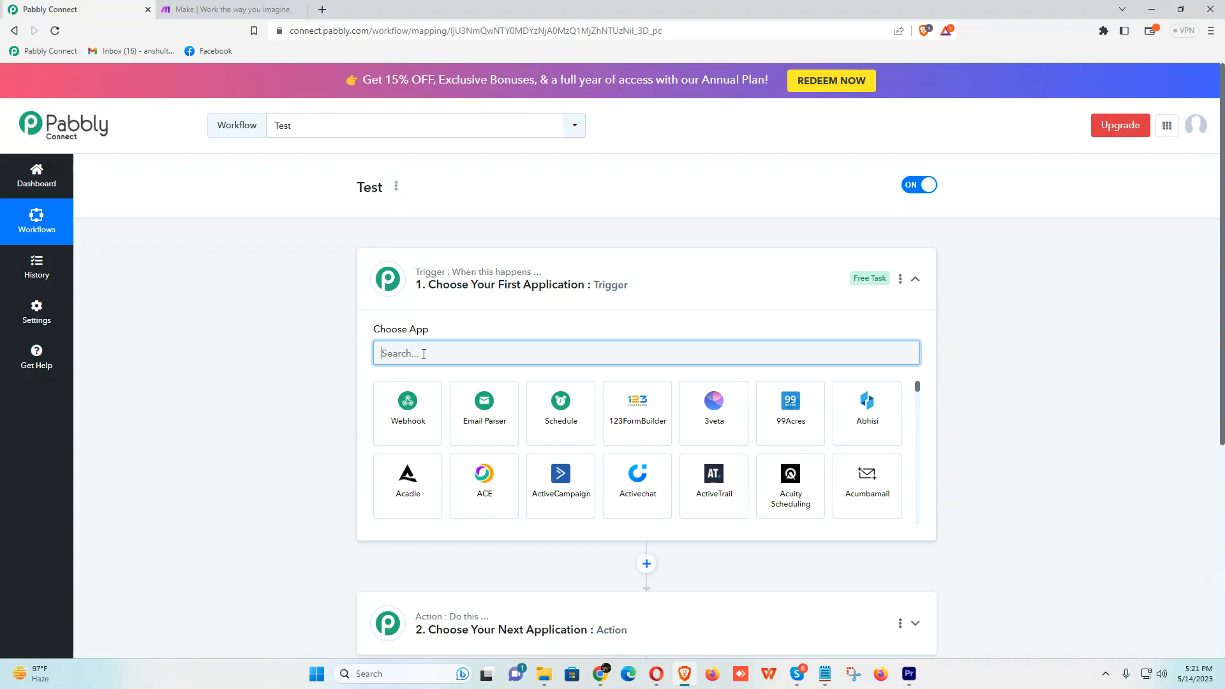
- Choose Webhook as the trigger app and copy its new webhook URL
type("webhho")
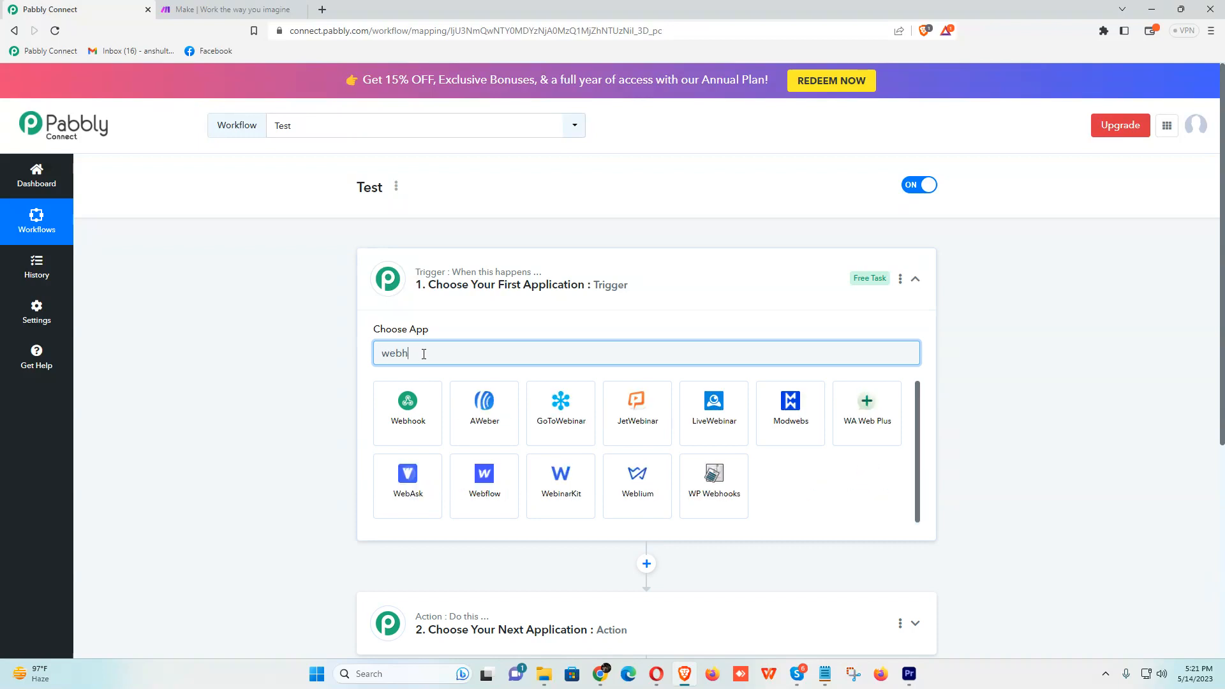
key("BackSpace")
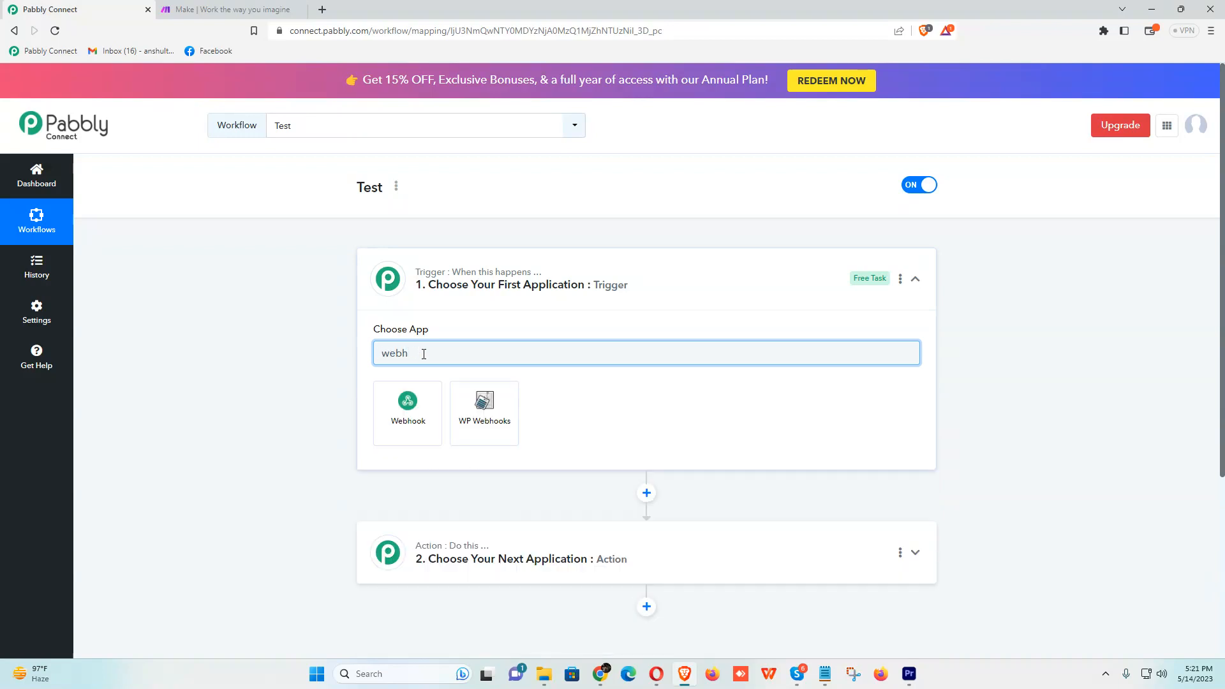
left_click(419, 438)
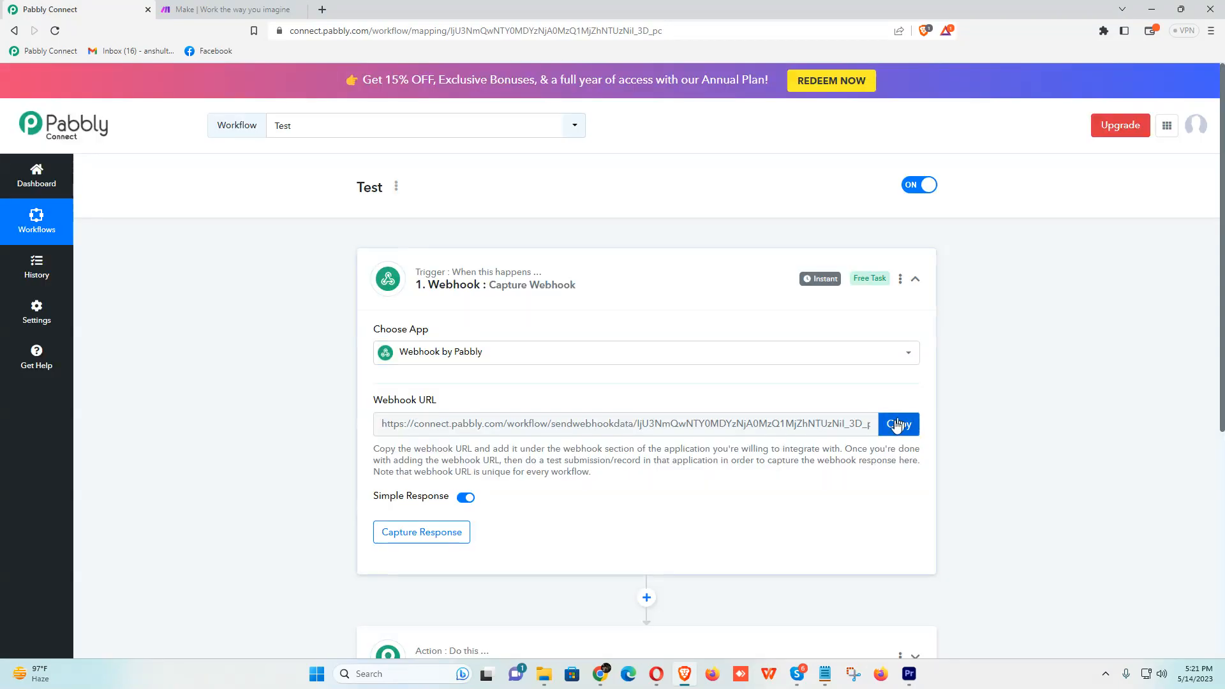
left_click(895, 424)
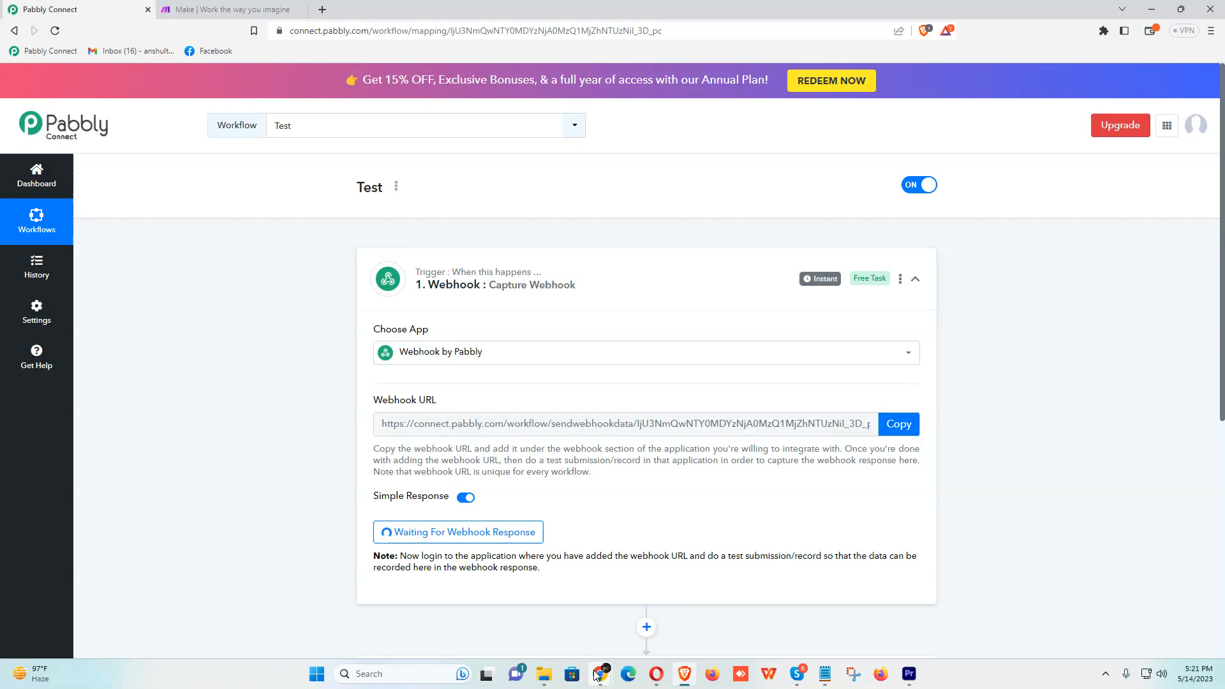
mouse_move(596, 675)
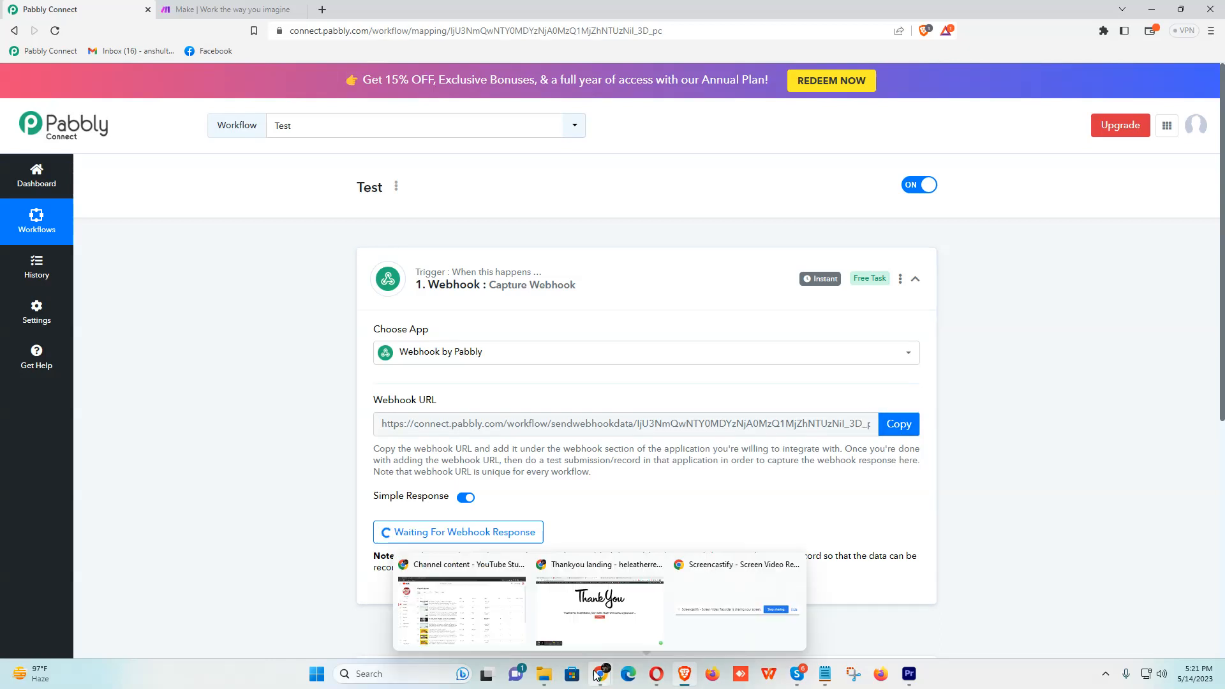
left_click(593, 610)
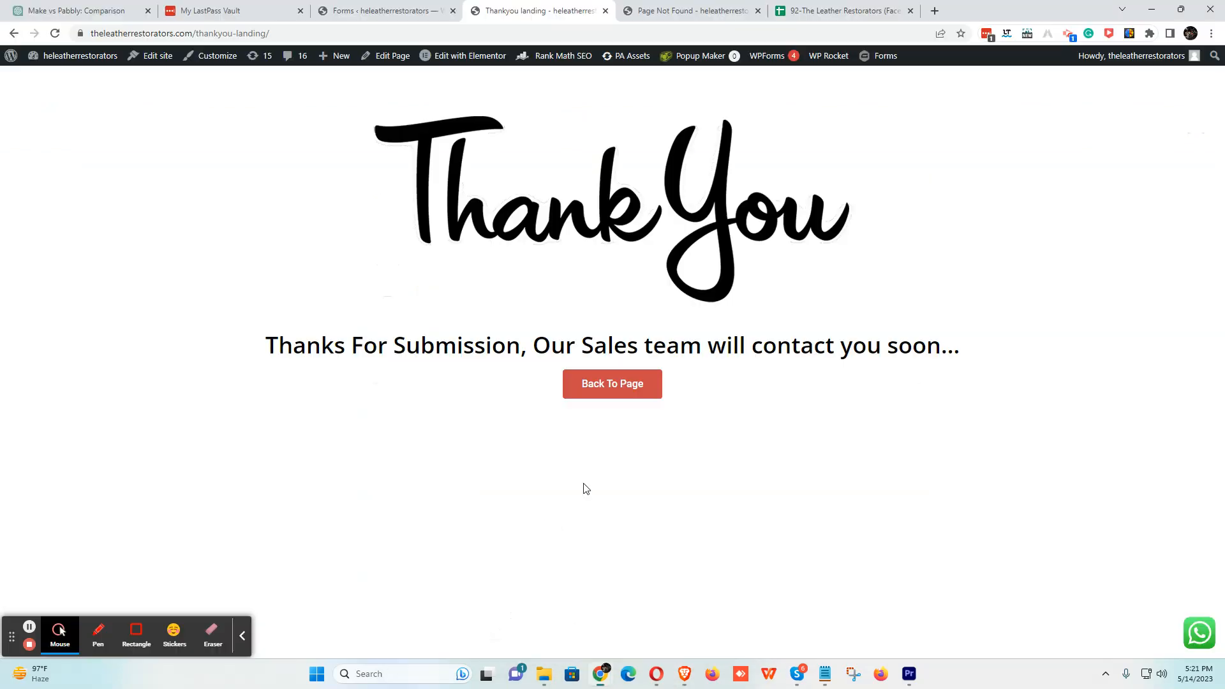
- Open LANDING PAGE FORM's Webhooks settings in a new tab and close the extra tabs
left_click(383, 10)
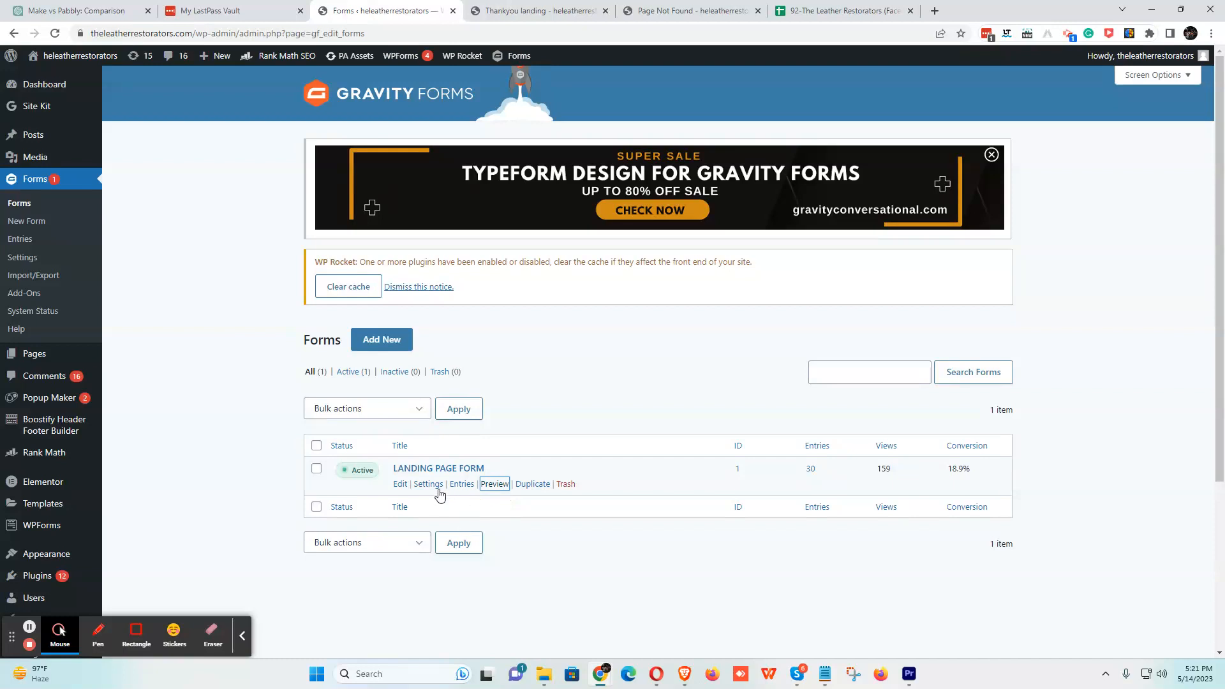
mouse_move(432, 490)
middle_click(447, 616)
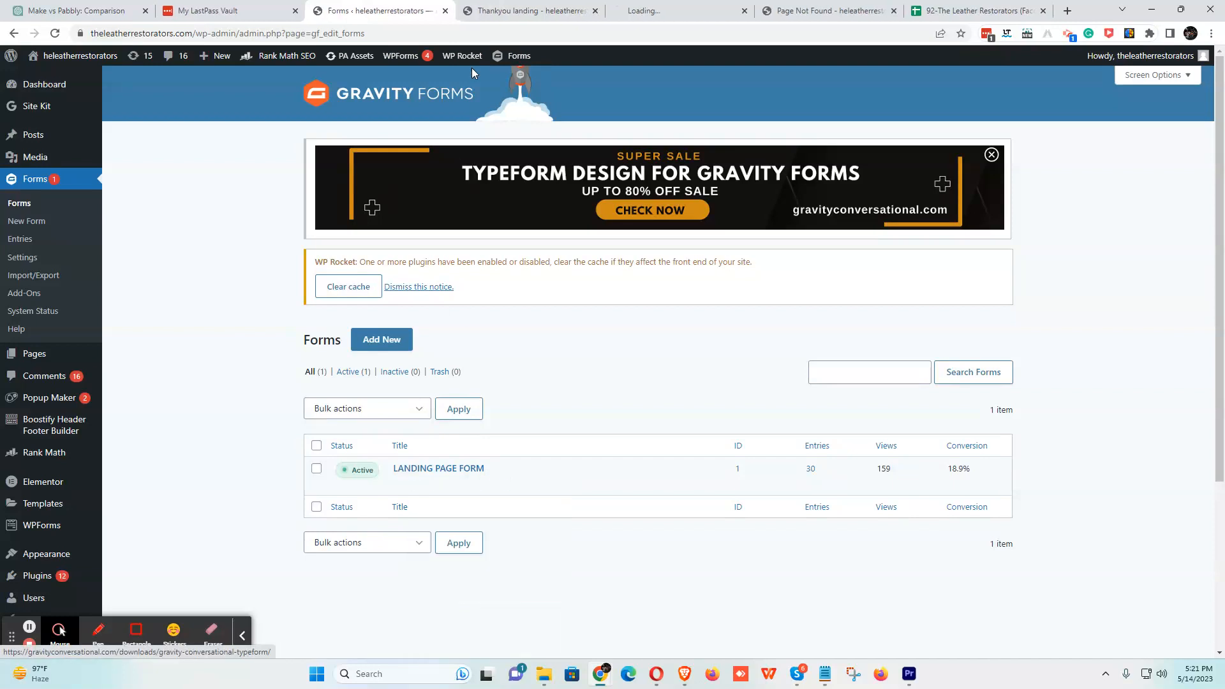
left_click(595, 10)
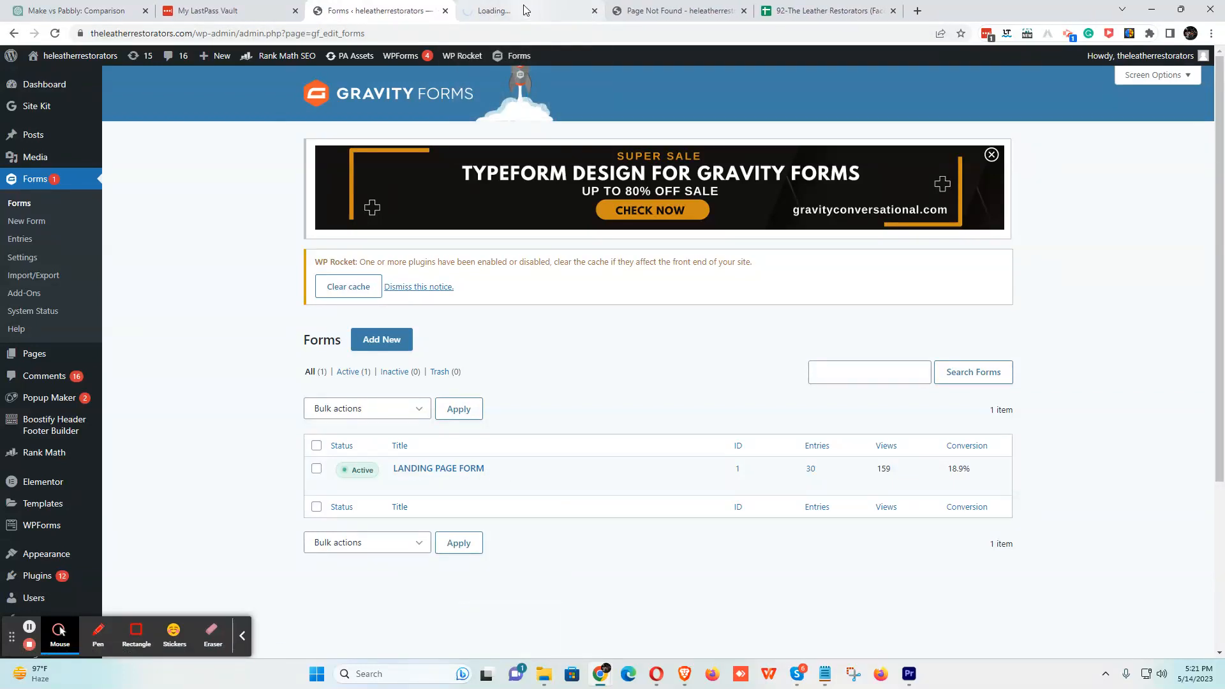
left_click(527, 11)
left_click(758, 11)
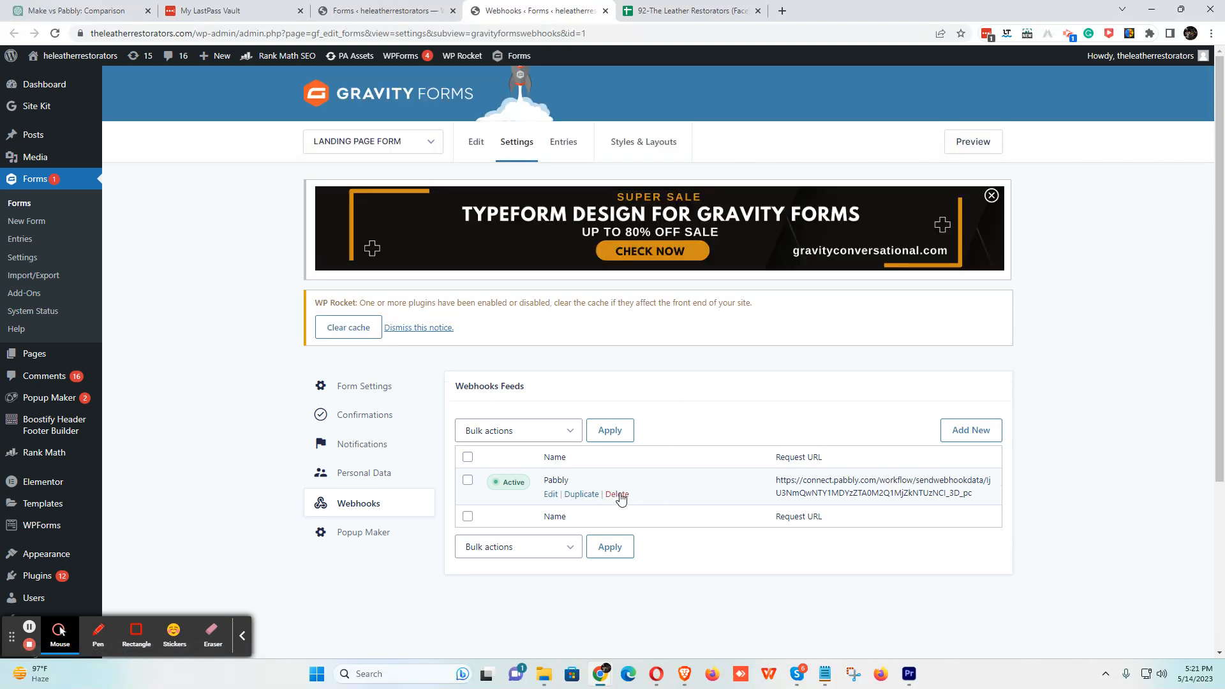
- Delete the old Pabbly webhook feed and start a new feed
left_click(617, 495)
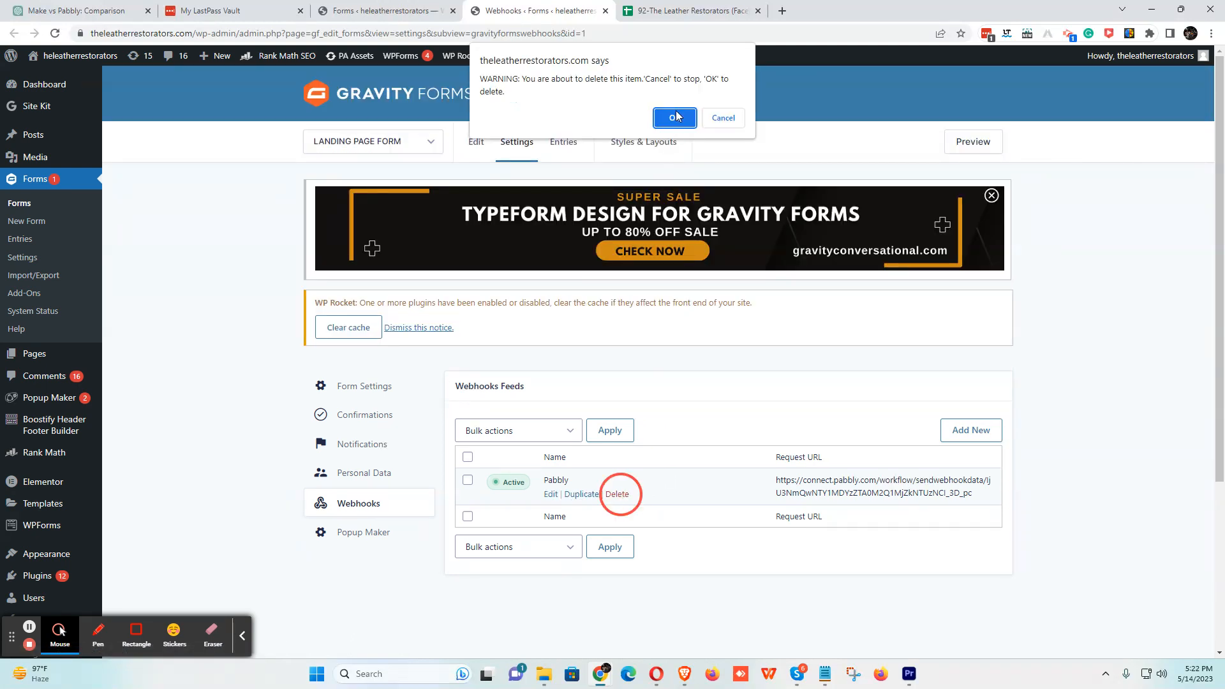
left_click(676, 109)
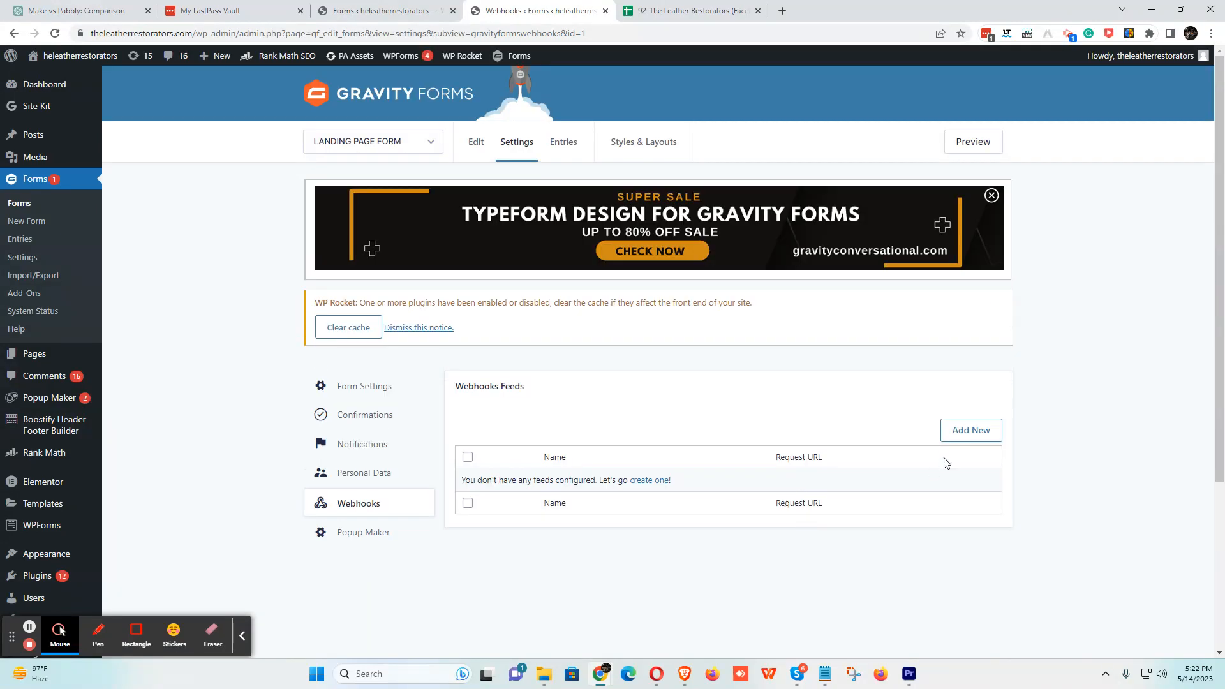
left_click(968, 432)
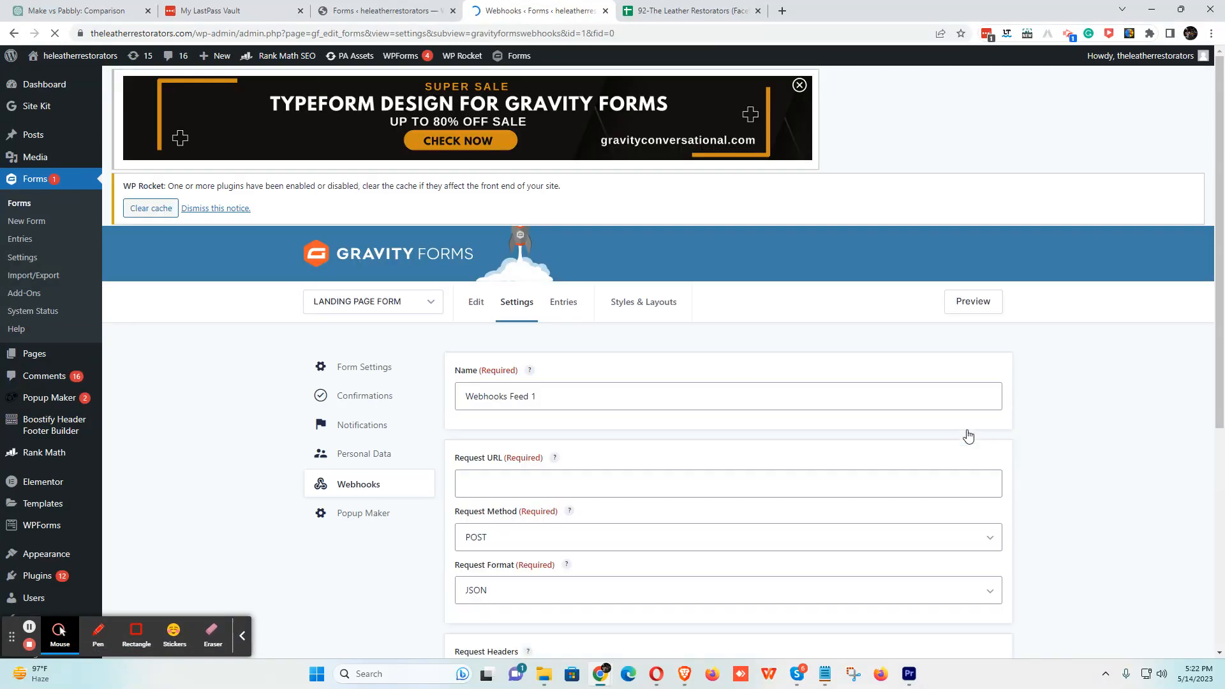
- Paste the new Pabbly URL, name the feed Pabbly, save, and close the Webhooks tab
left_click(539, 504)
left_click(523, 466)
triple_click(519, 414)
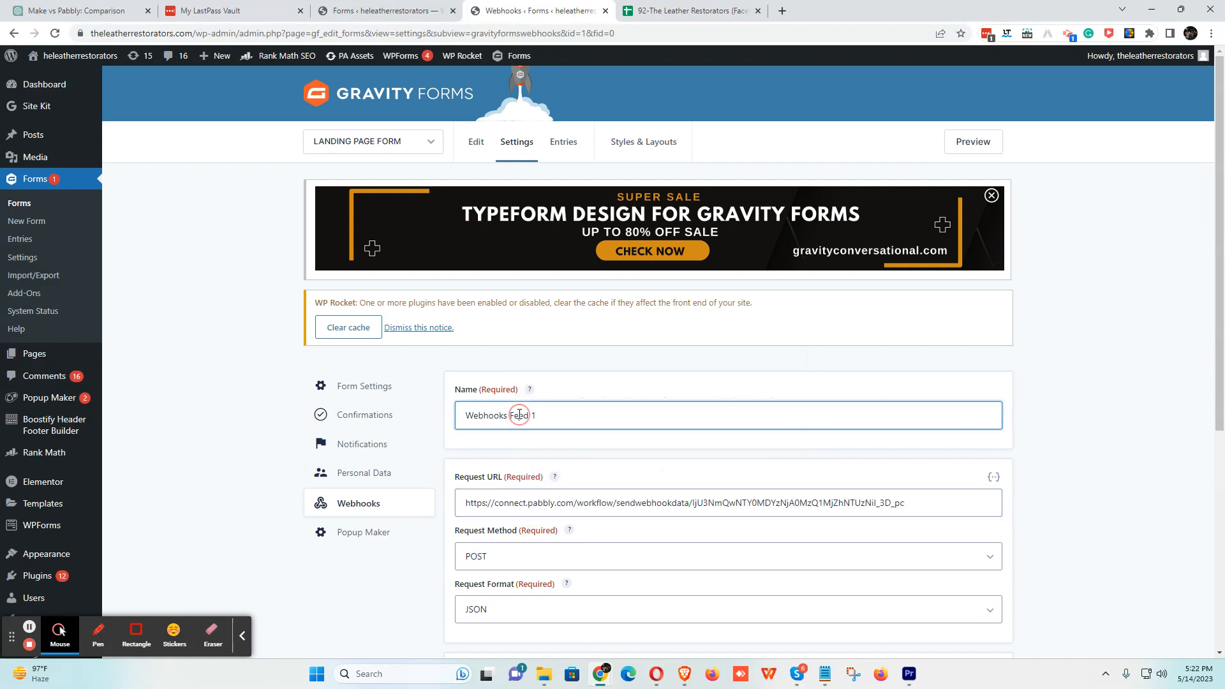
type("Pa")
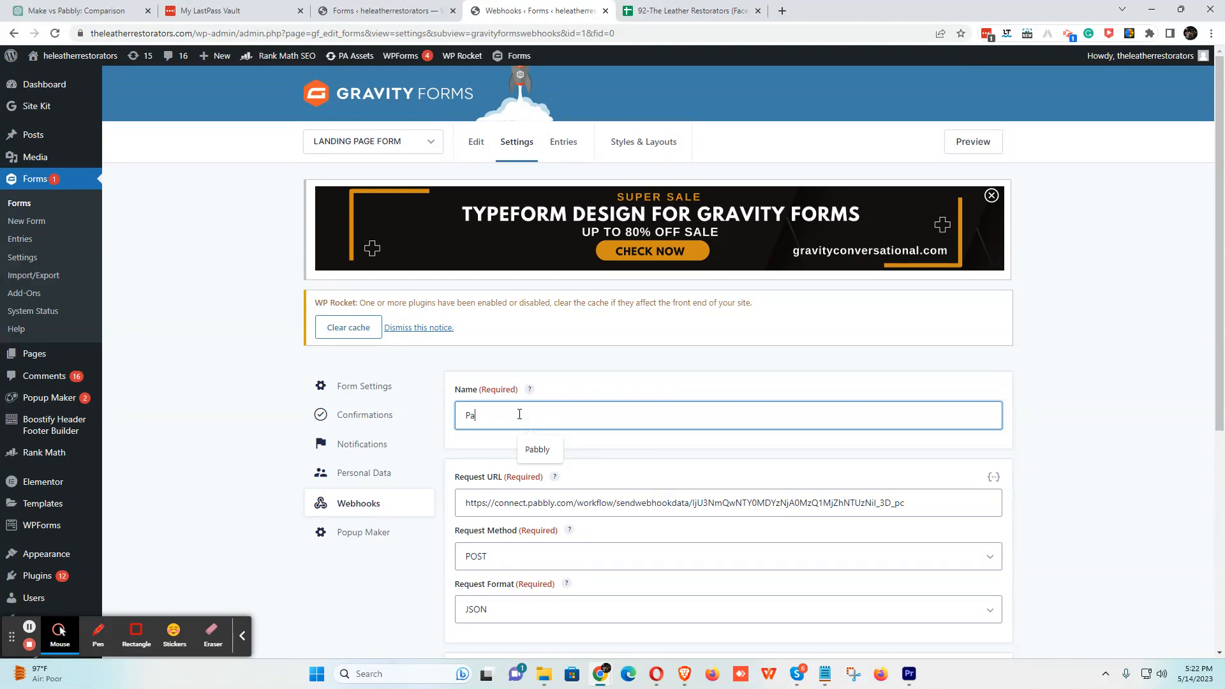
type("y")
scroll(542, 447, "down", 5)
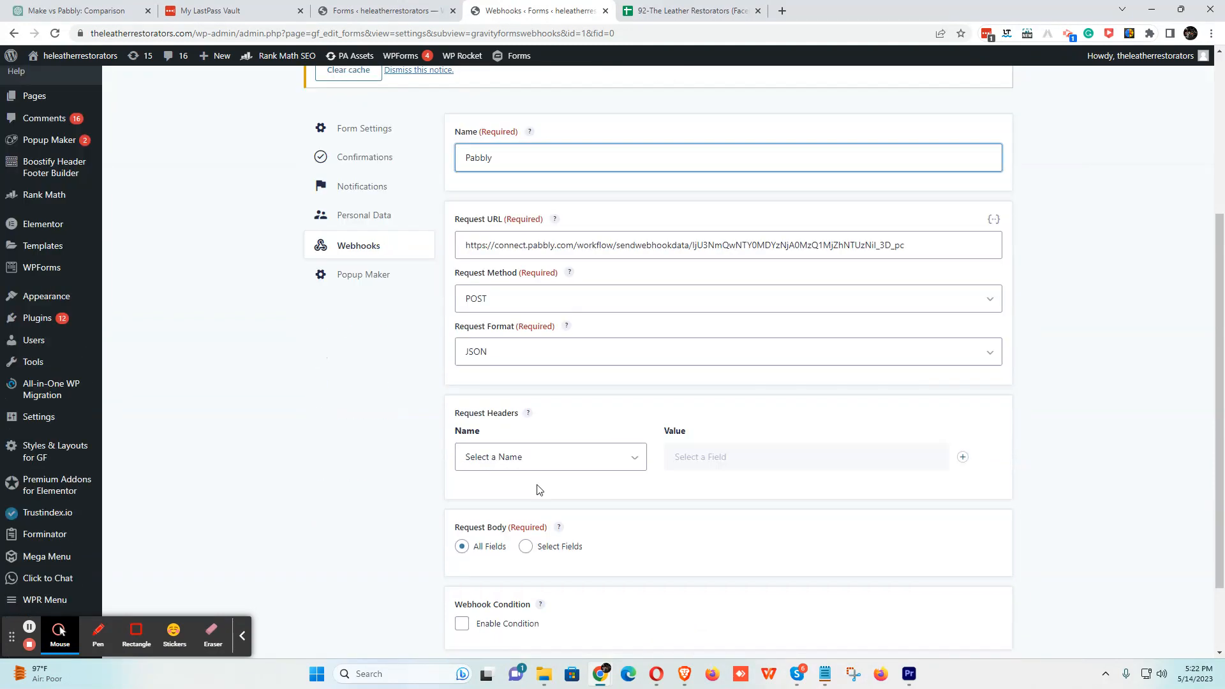
left_click(487, 582)
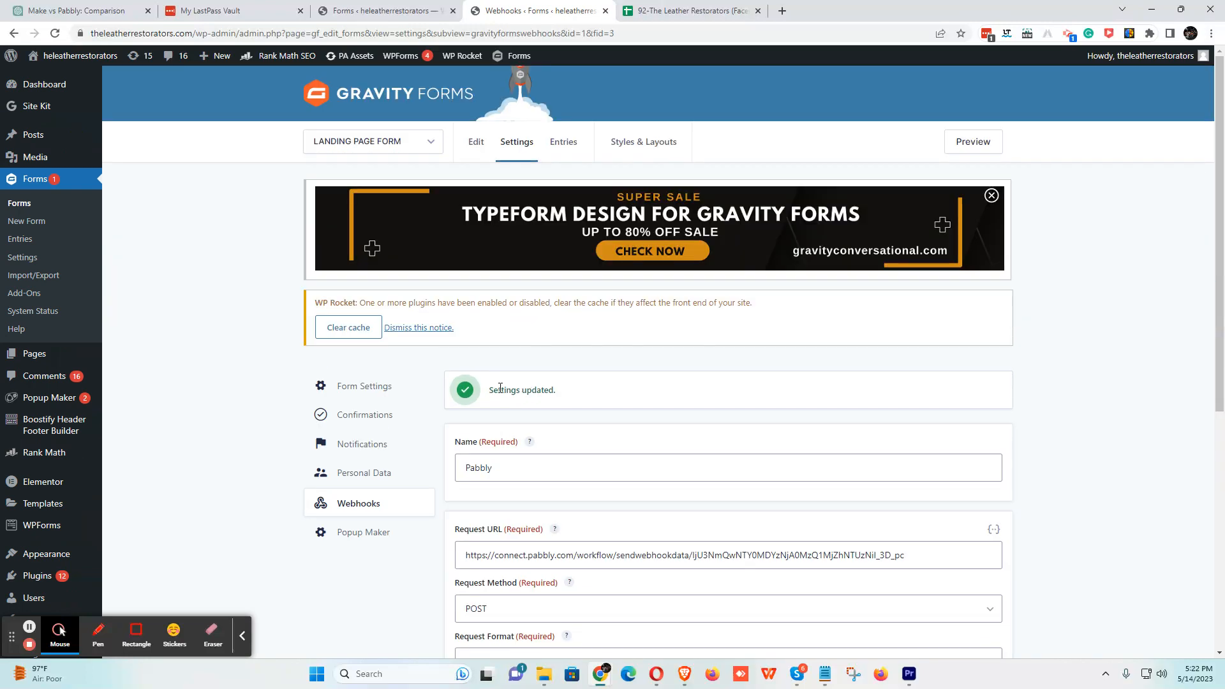
left_click(605, 10)
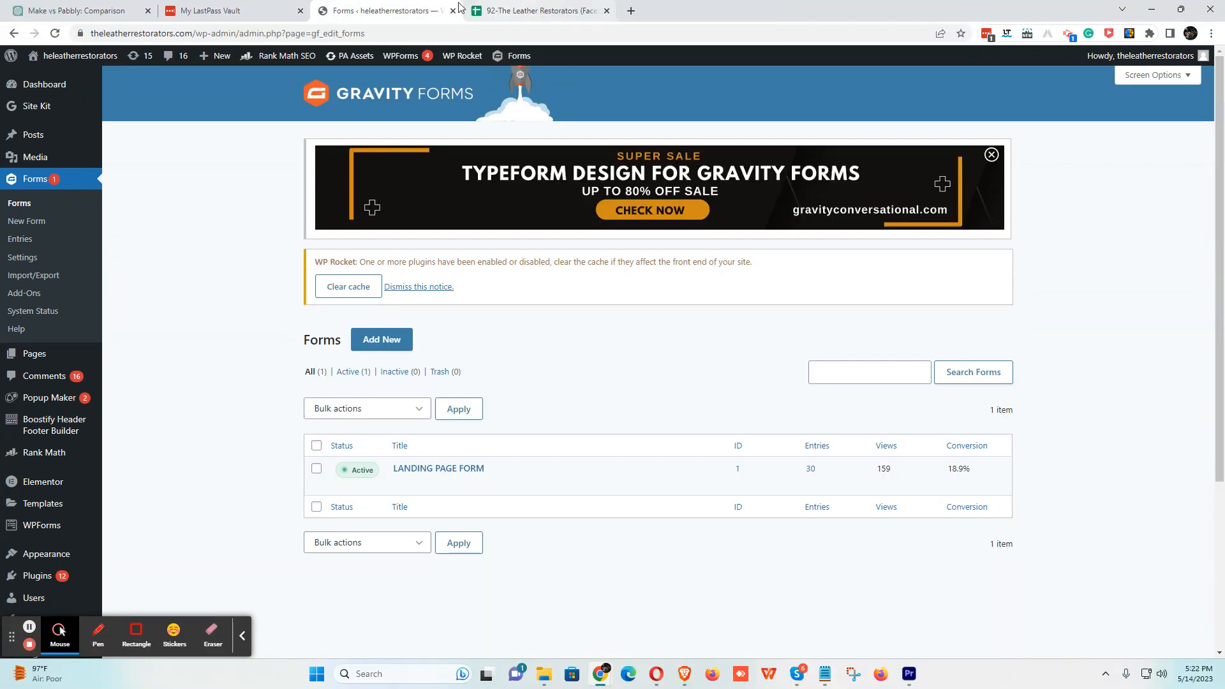
- Preview LANDING PAGE FORM and submit name Test, an email, a phone number and Delhi
left_click(495, 483)
left_click(505, 10)
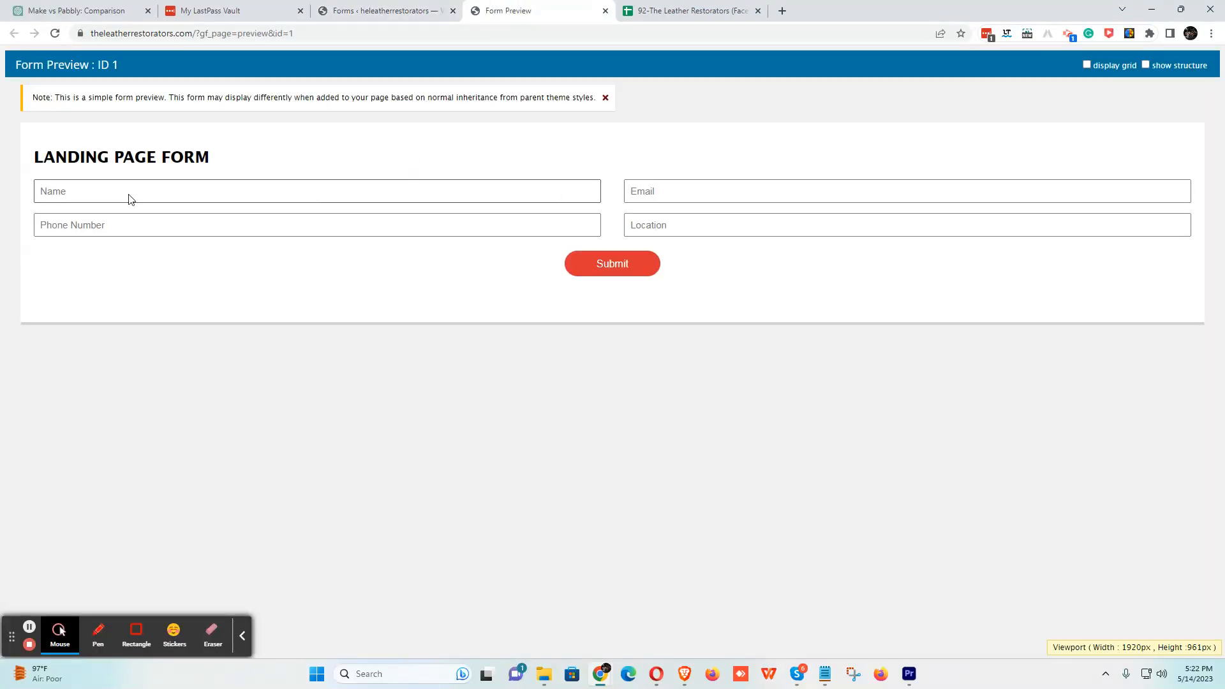
left_click(129, 195)
type("Test")
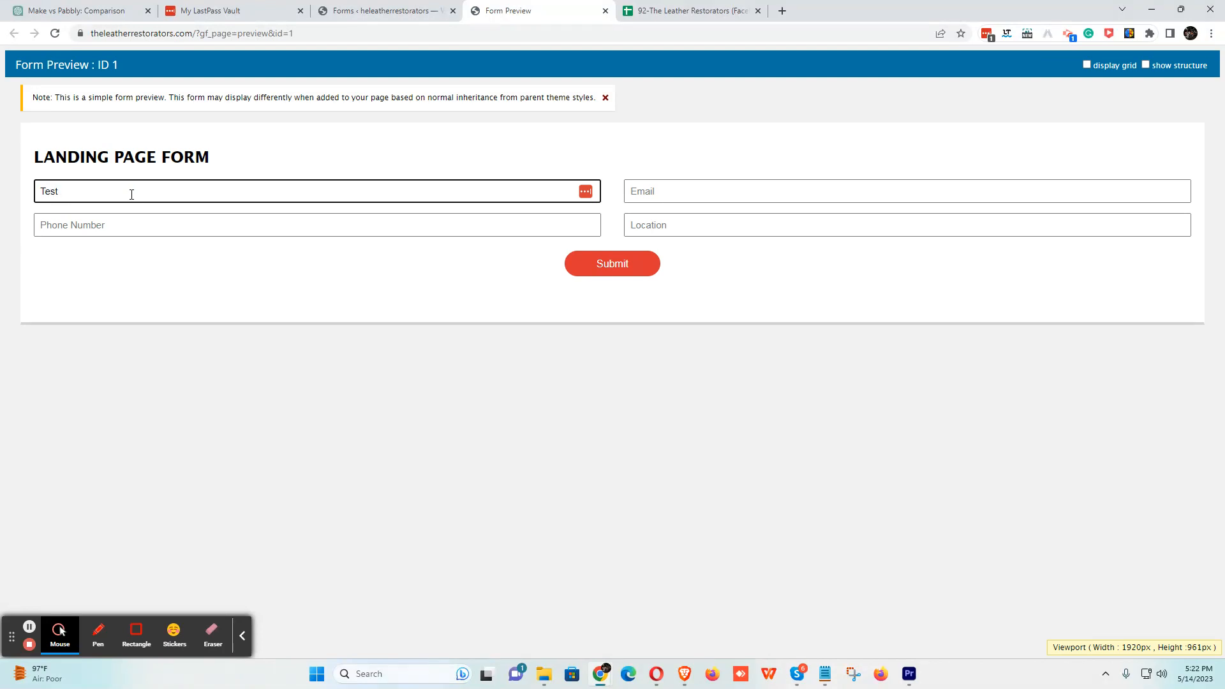
key("Tab")
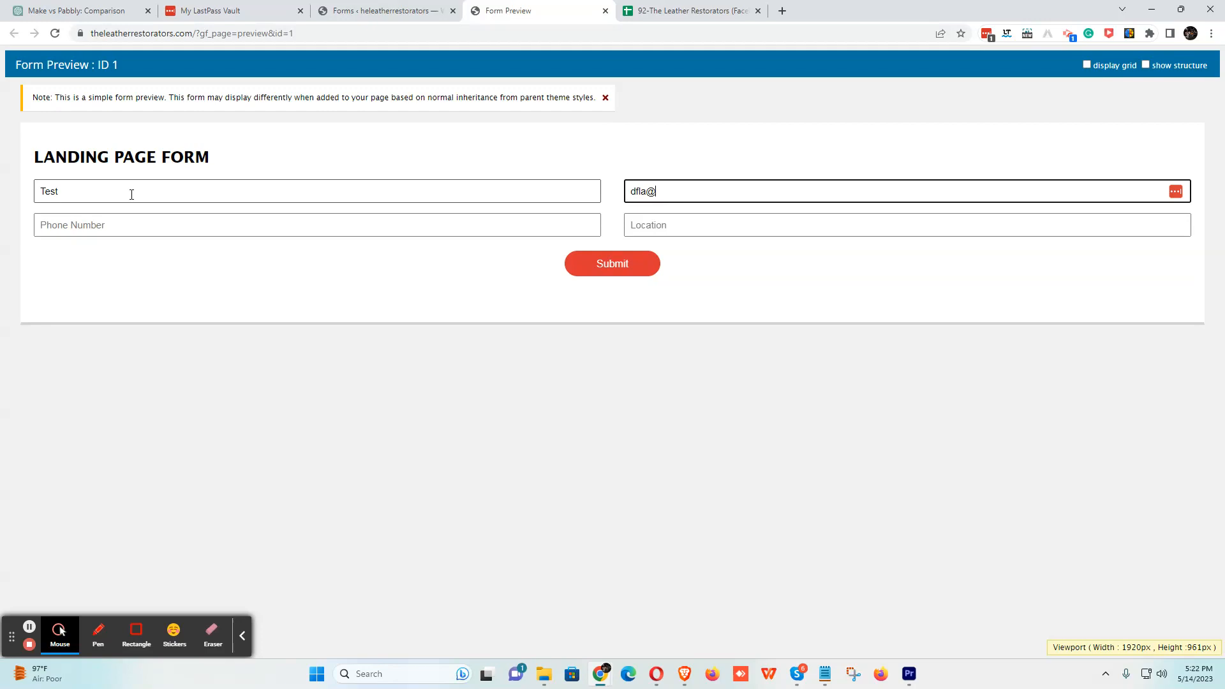
key("Tab")
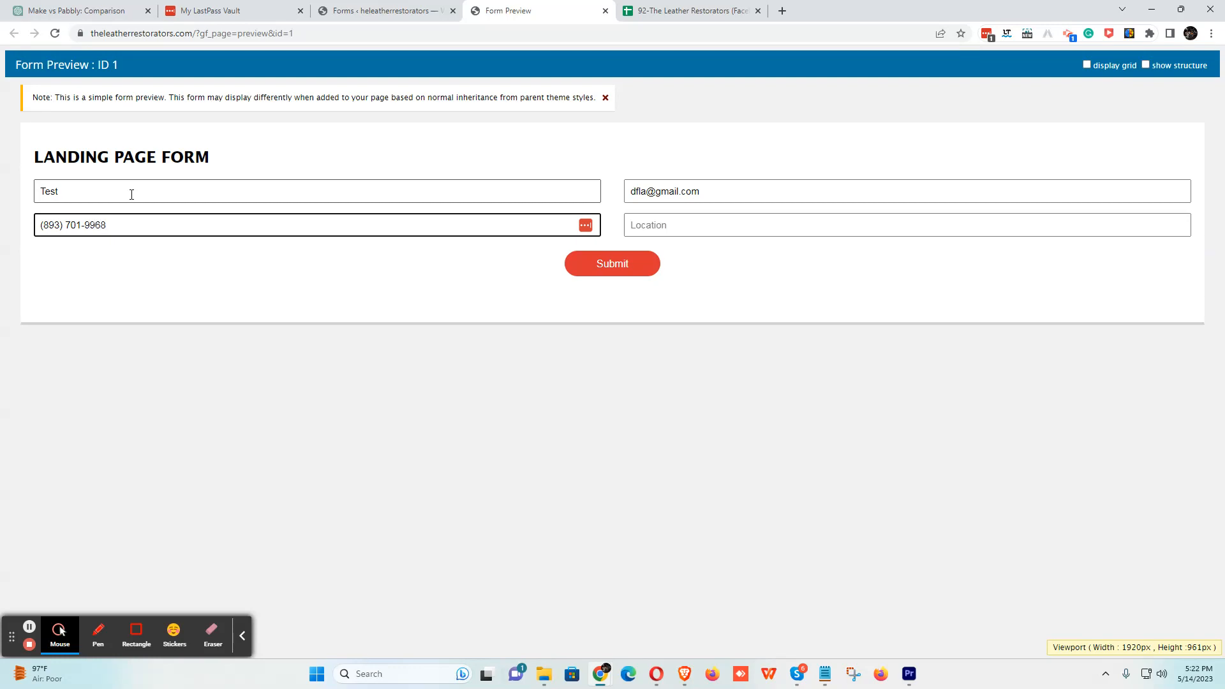
key("Tab")
type("D")
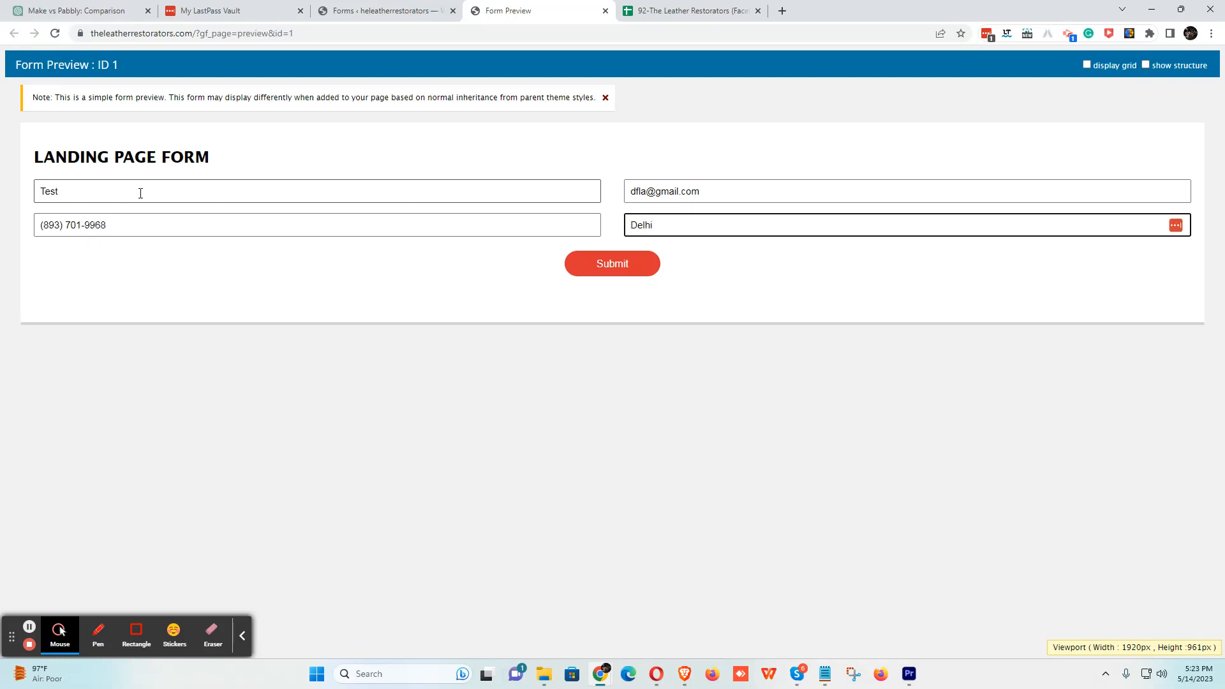
left_click(605, 266)
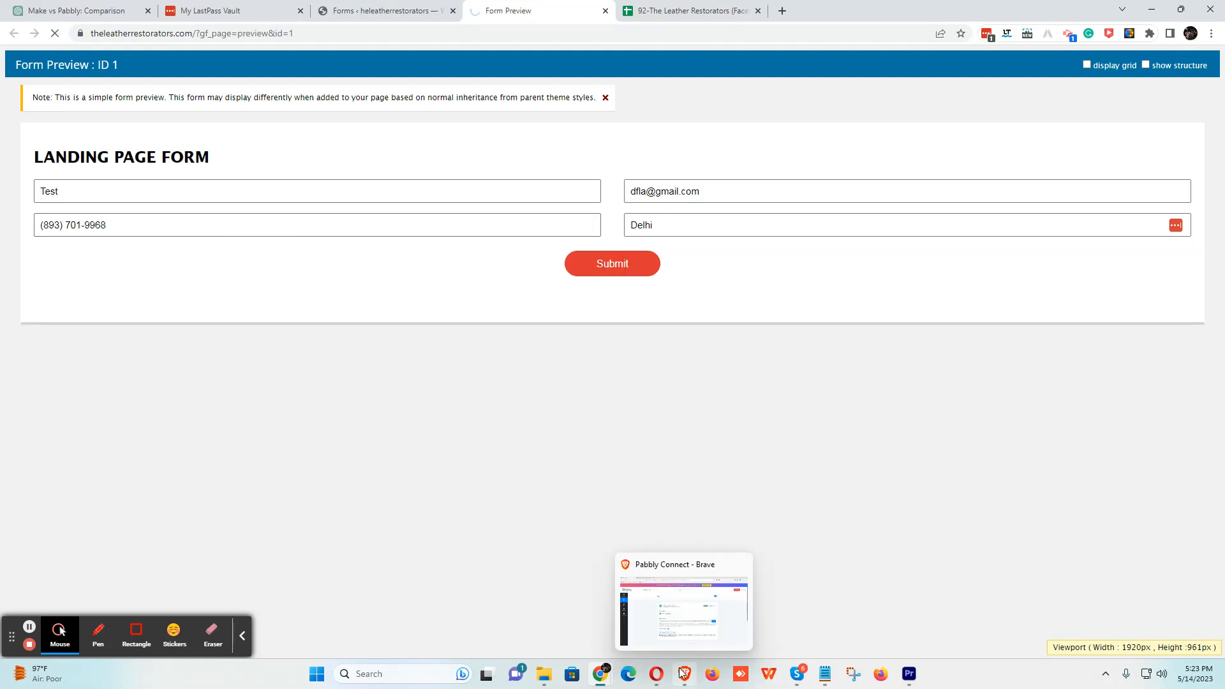
- Check that the Pabbly webhook is still waiting, then resubmit the test form from the preview
left_click(683, 673)
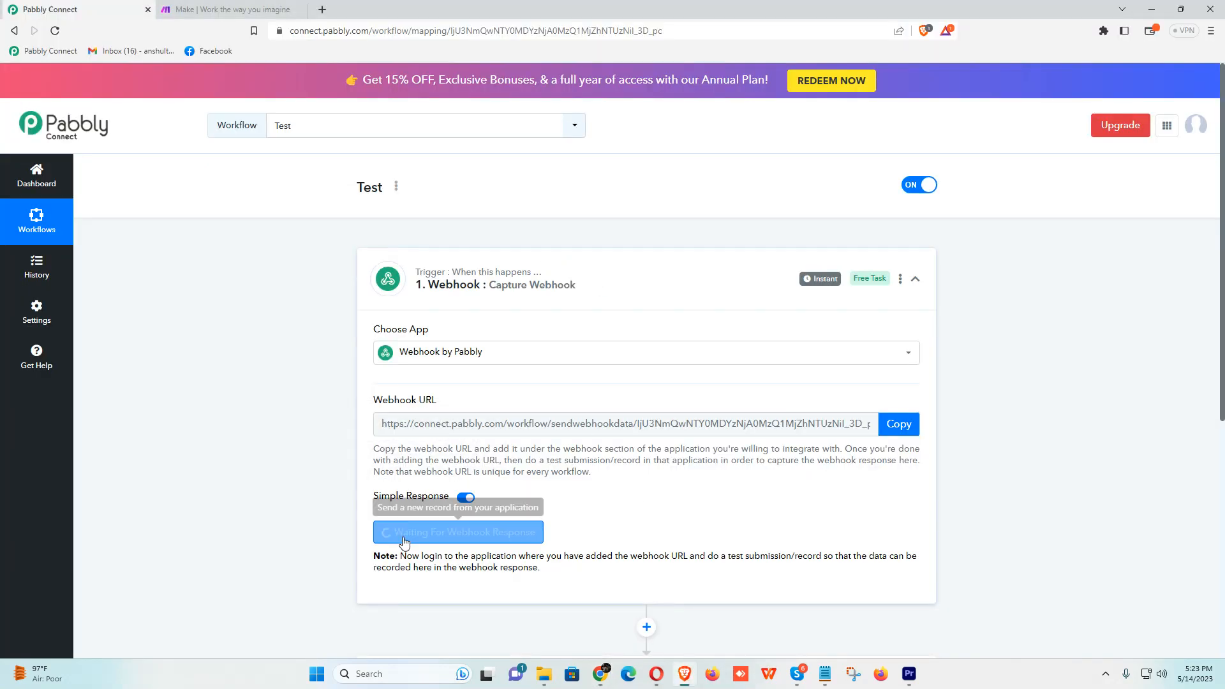
scroll(499, 402, "down", 3)
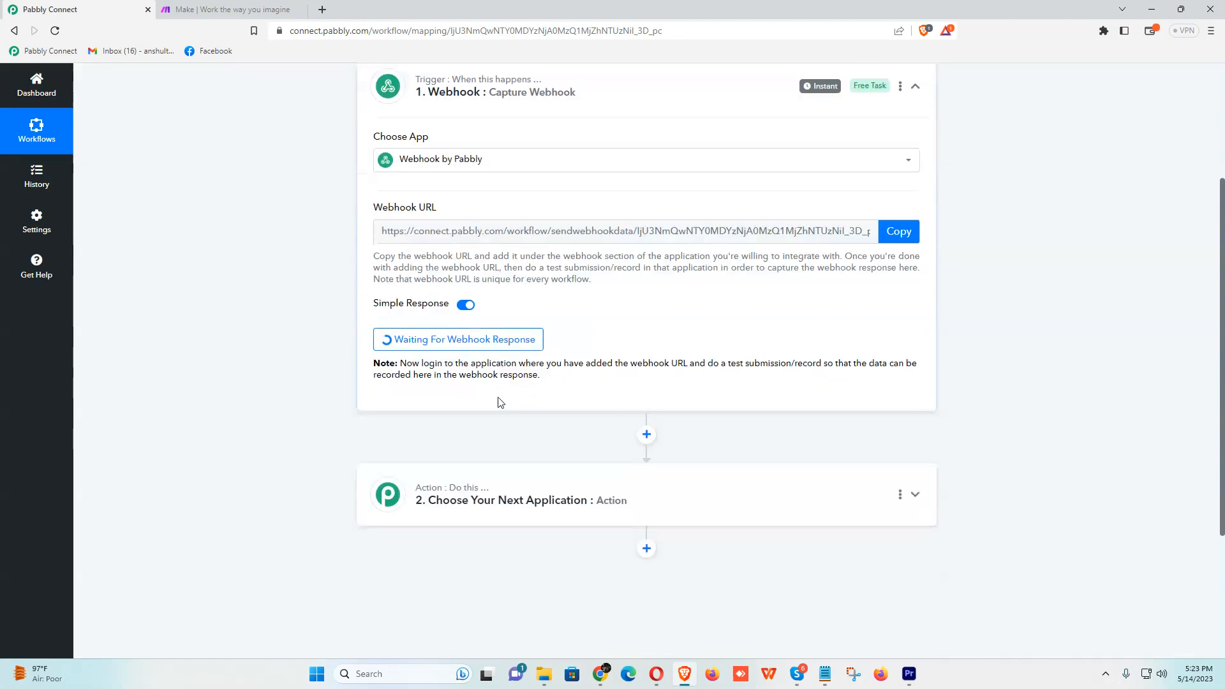
scroll(499, 402, "down", 1)
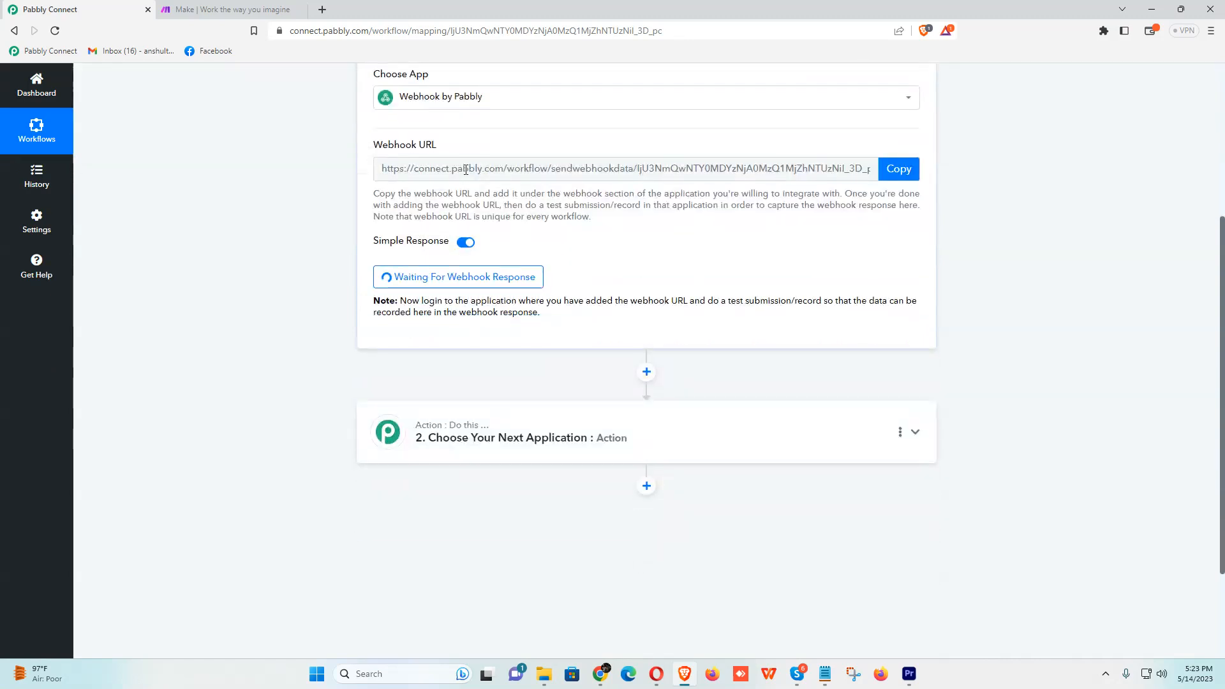
key("alt+Tab")
left_click(568, 262)
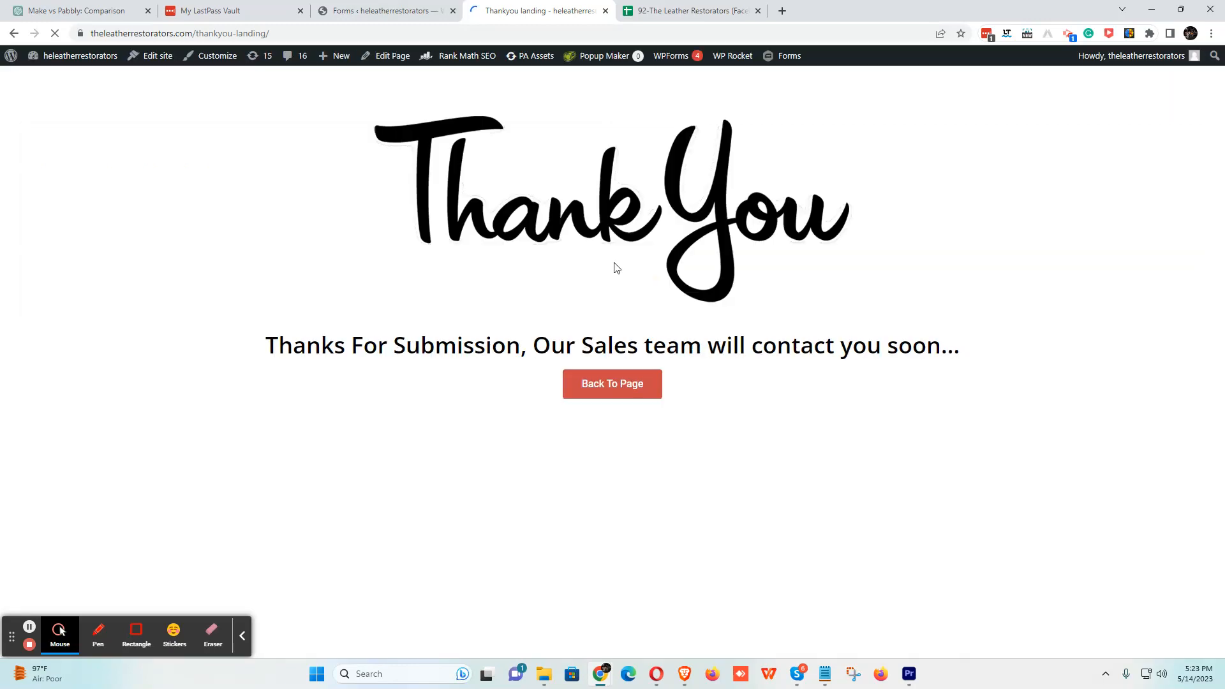
- Back in Pabbly Connect, review captured entry Id 36 from Form Id 1: Test, the phone number, Delhi
key("alt+Tab")
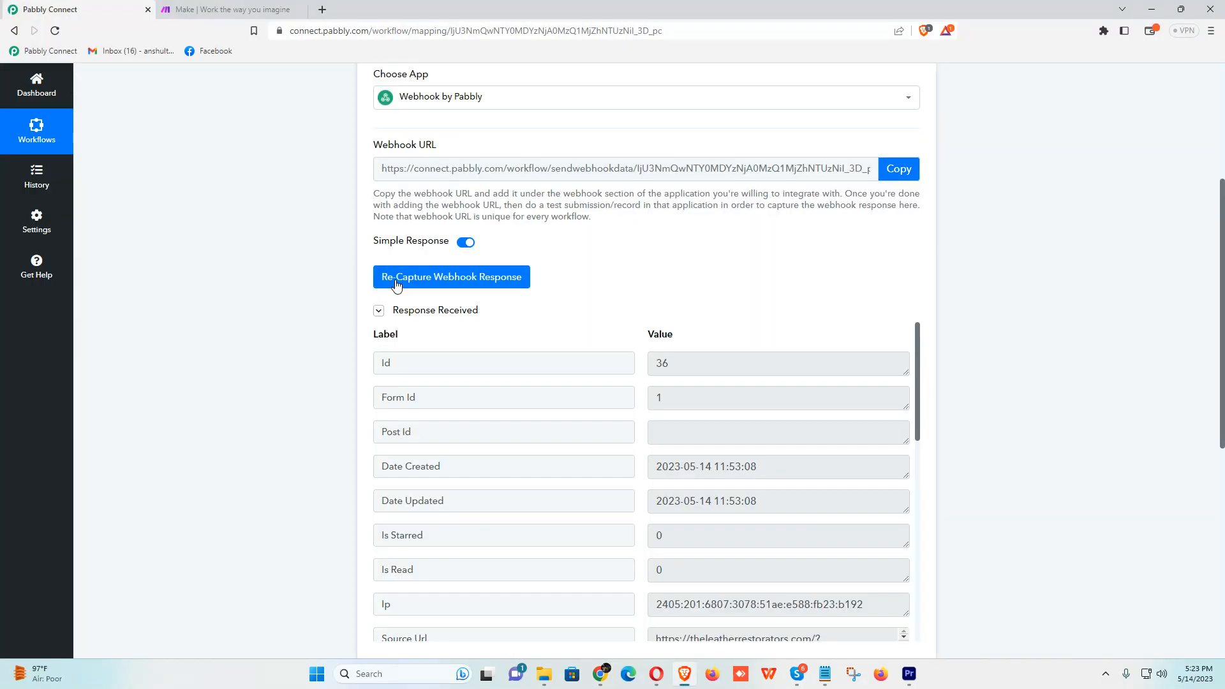
scroll(478, 293, "down", 3)
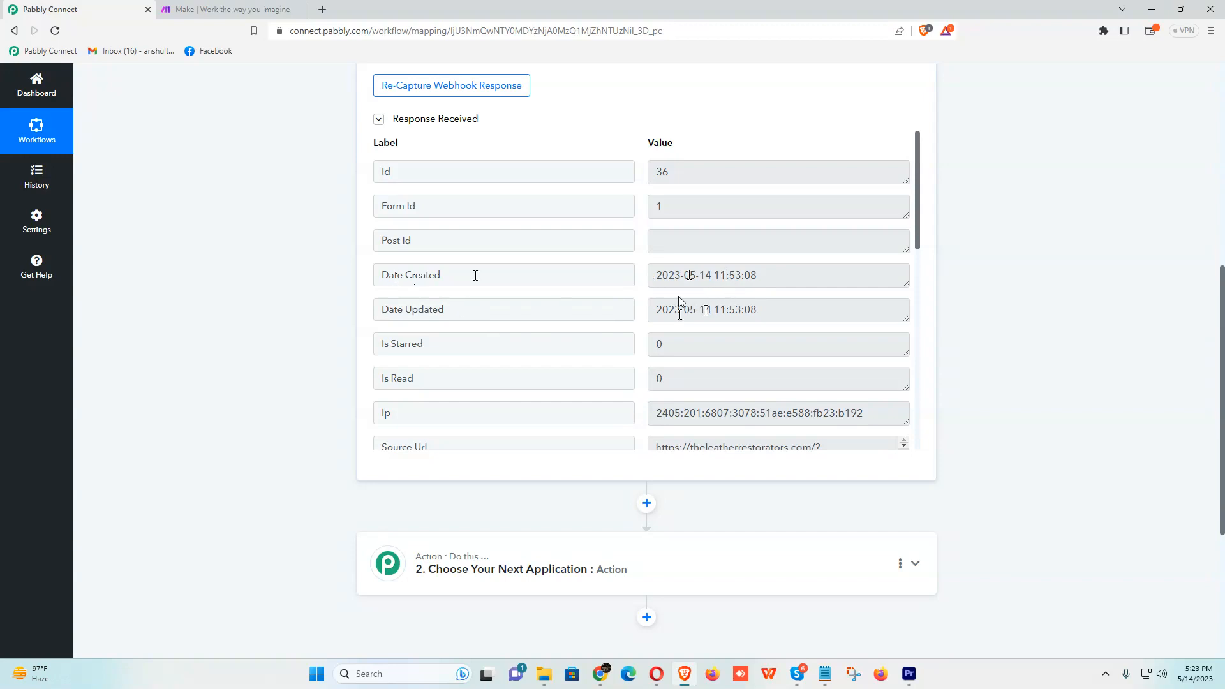
scroll(686, 323, "down", 3)
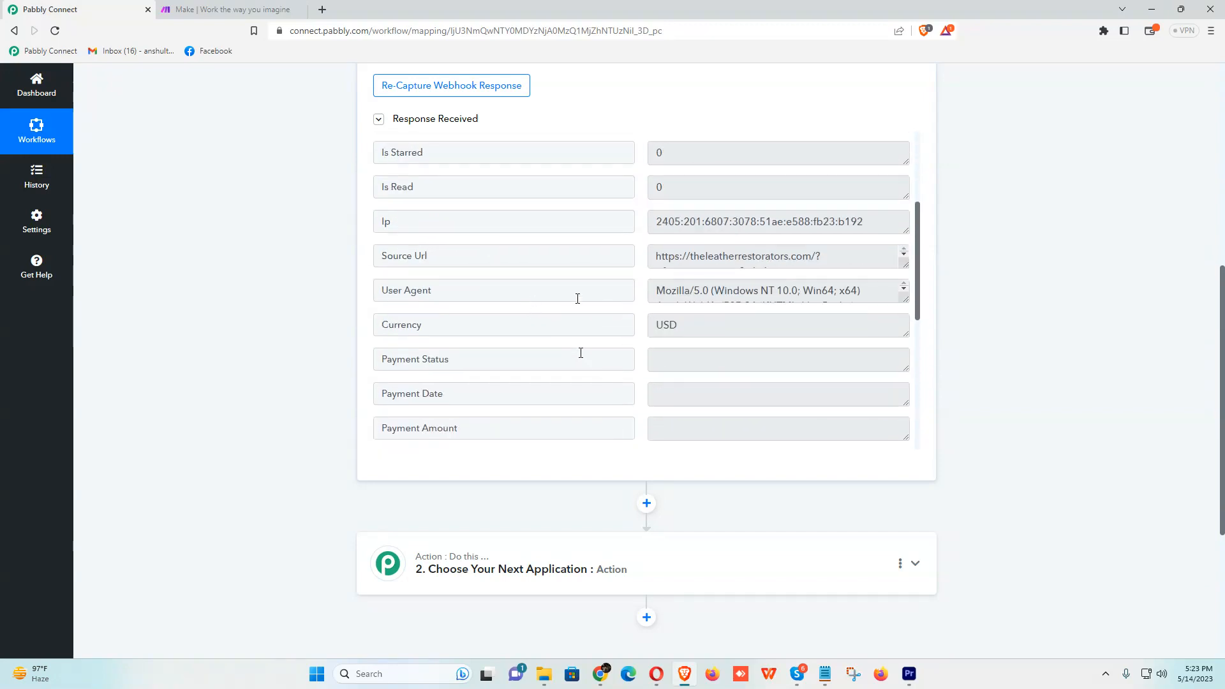
scroll(790, 301, "down", 4)
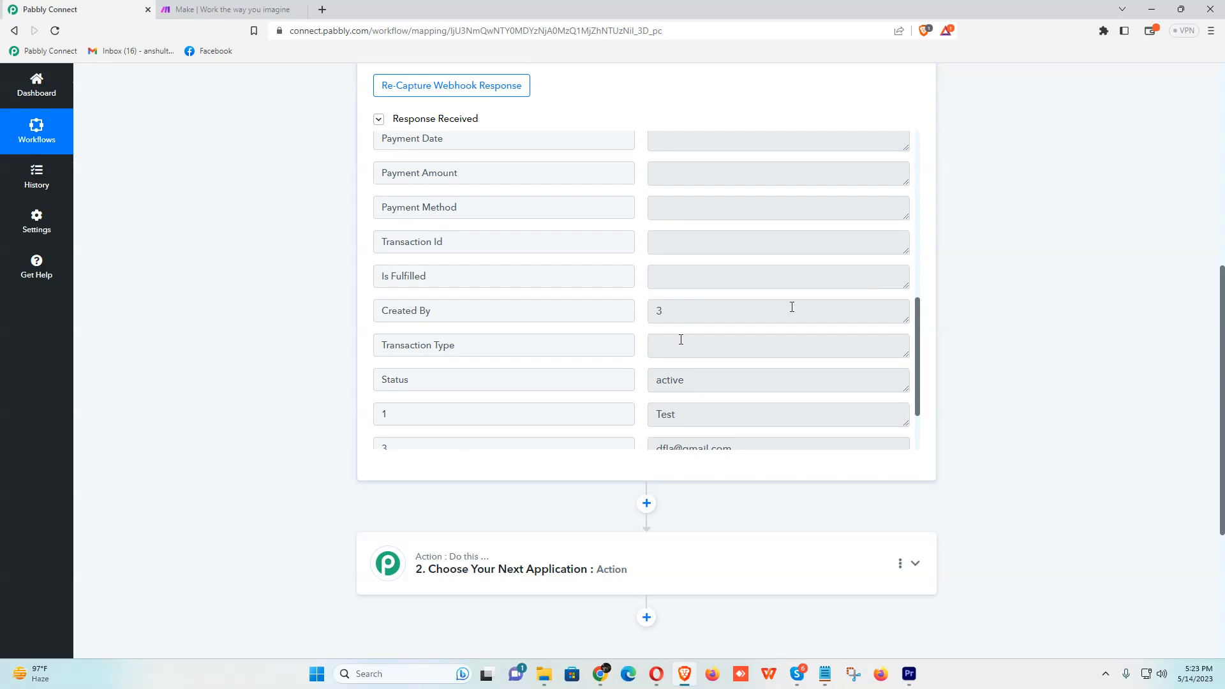
scroll(670, 337, "down", 2)
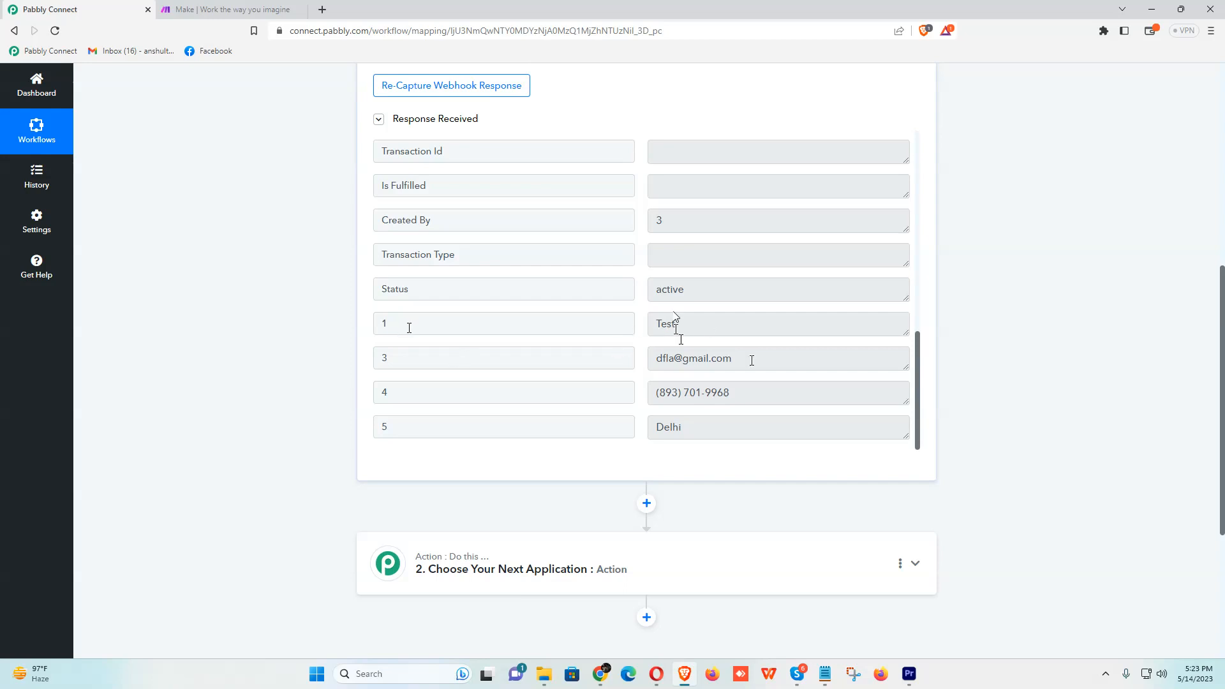
scroll(681, 340, "down", 2)
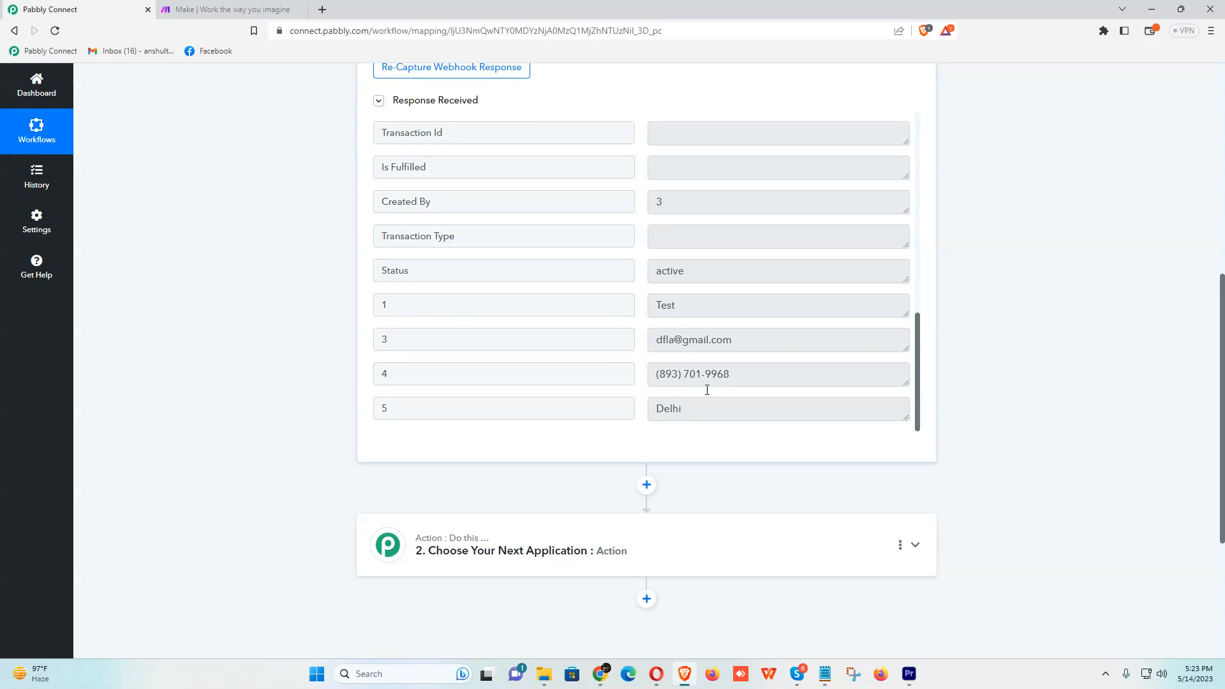
- Set the second action to Google Sheets Add New Row using the existing Google Sheets connection
left_click(449, 441)
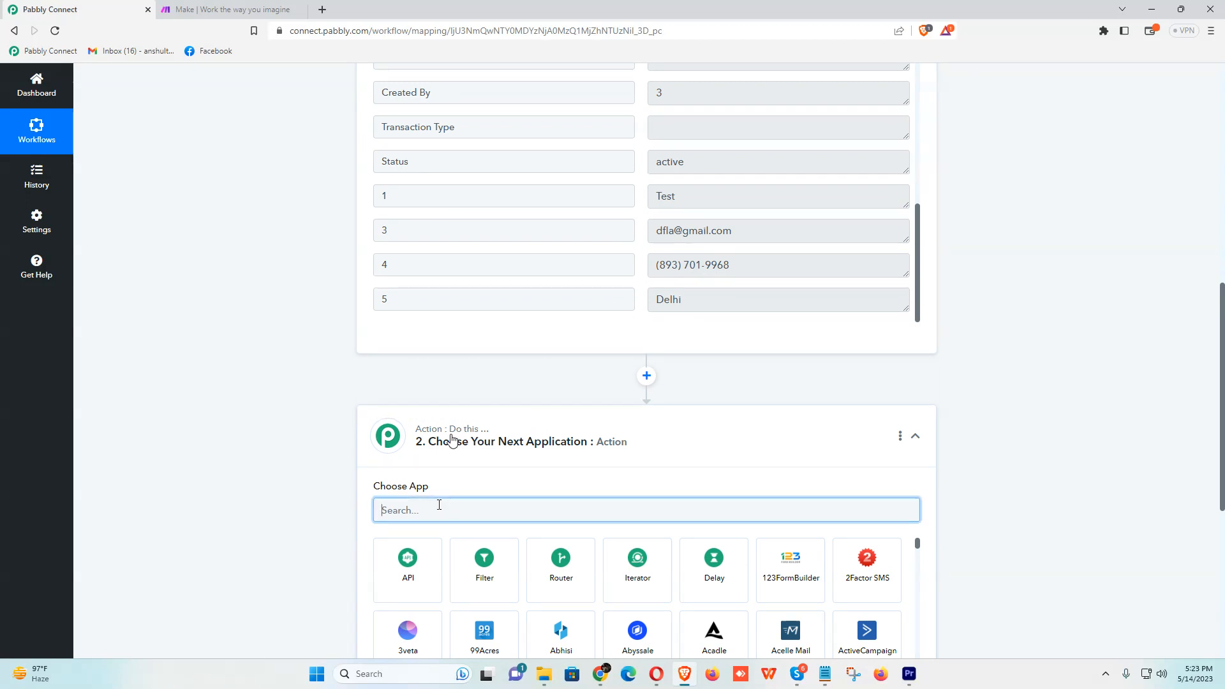
type("go")
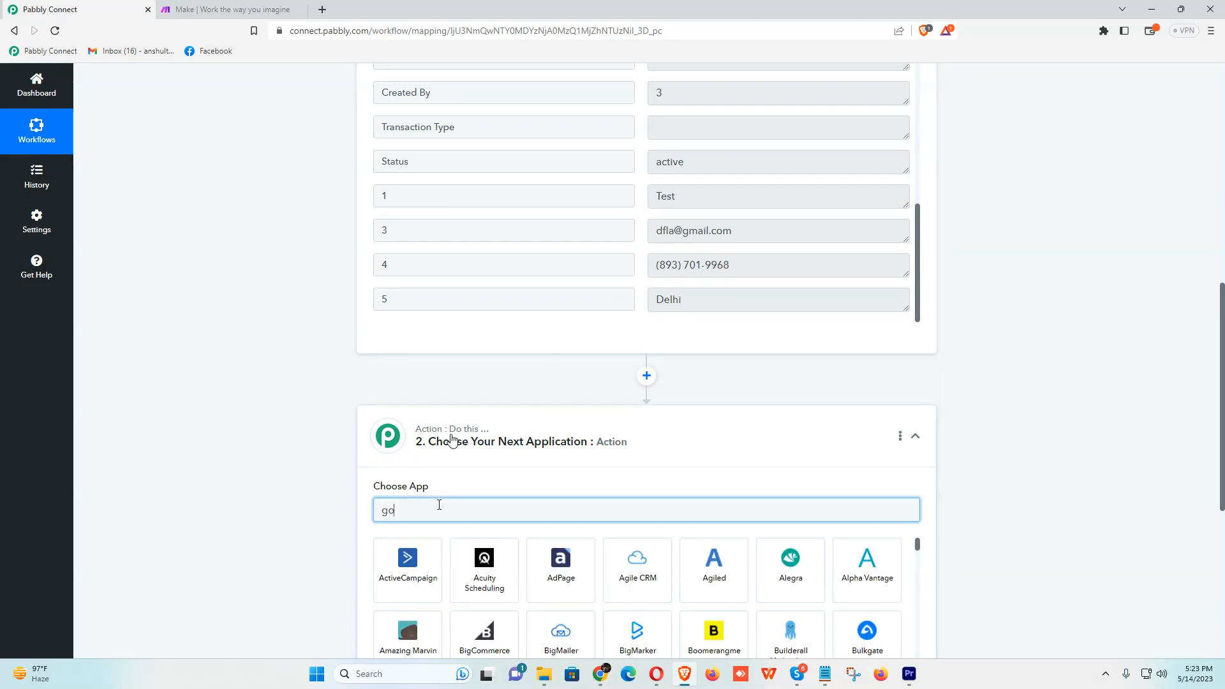
type("ogle shee")
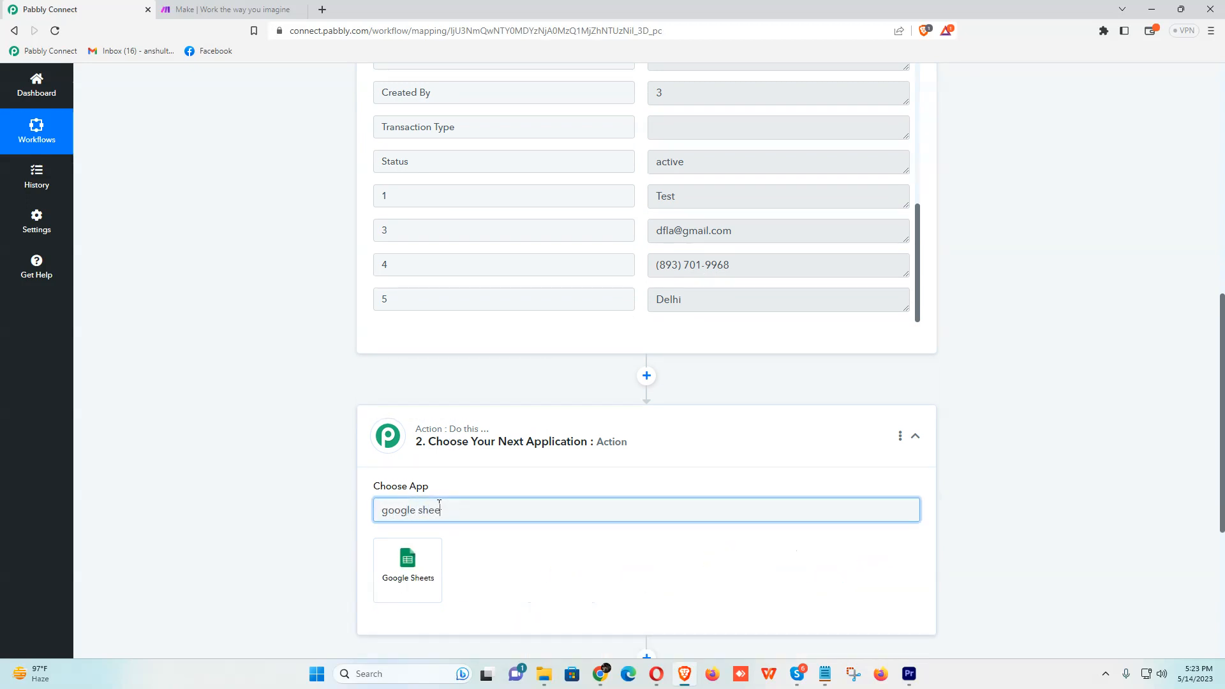
left_click(411, 578)
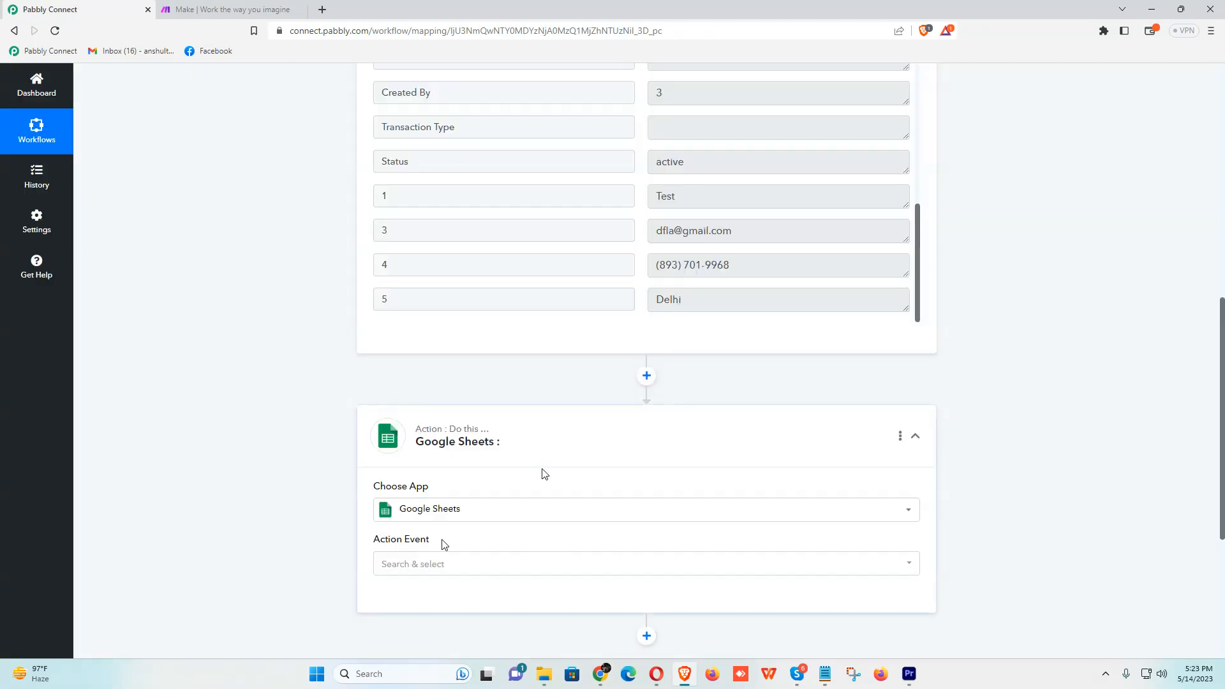
left_click(439, 564)
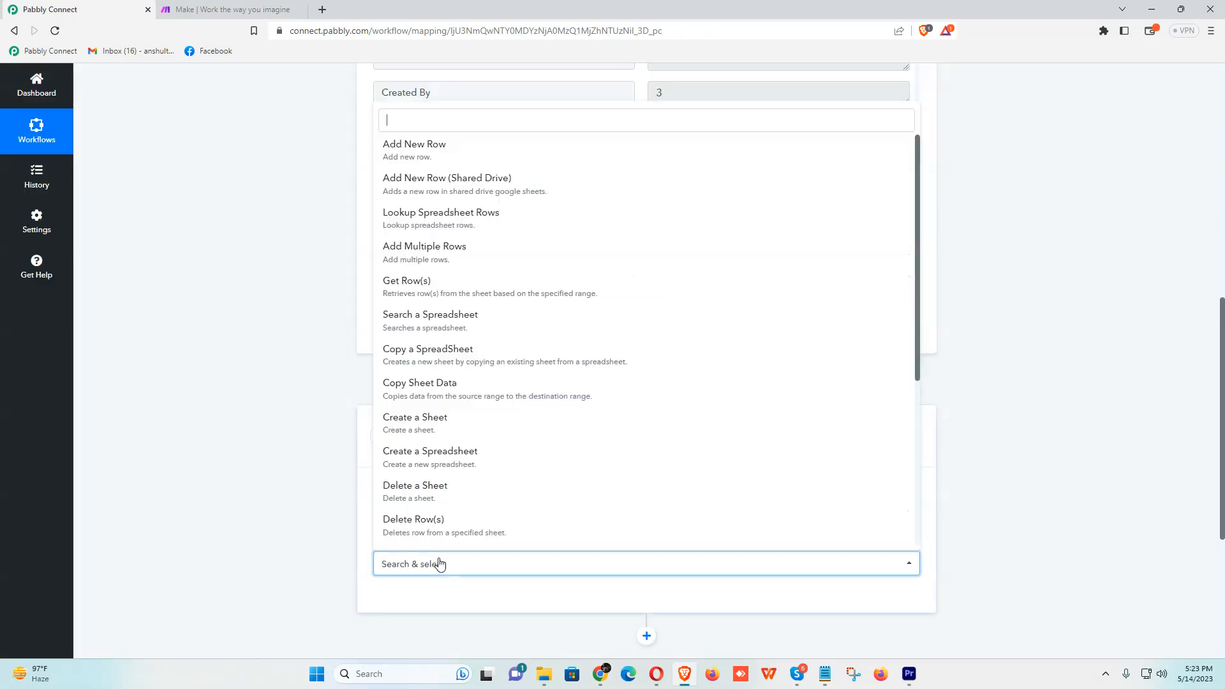
left_click(407, 155)
scroll(590, 435, "down", 5)
left_click(401, 288)
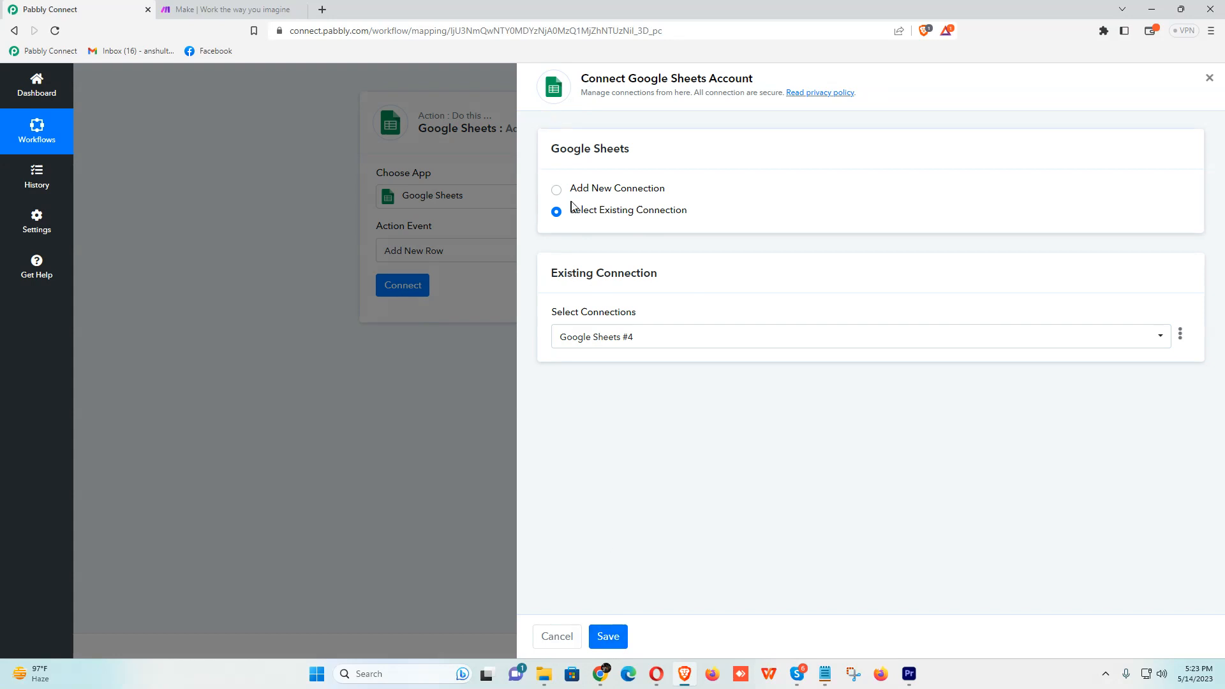
left_click(623, 642)
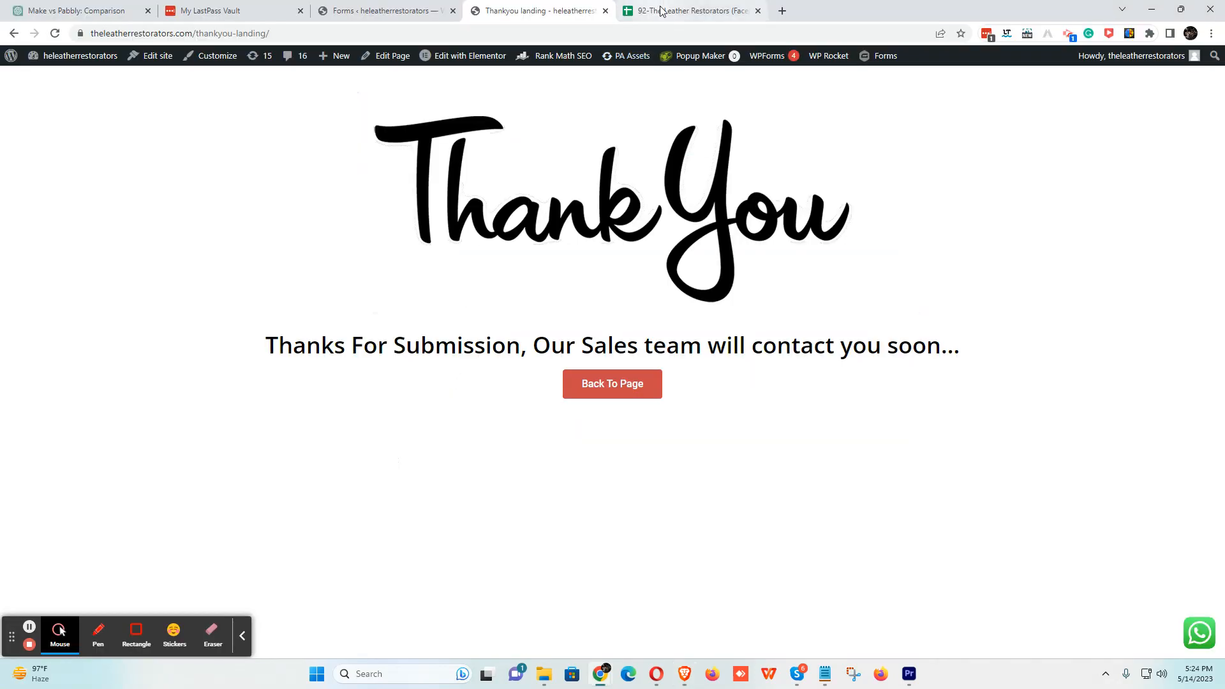
- Point Add New Row at the 92-The Leather Restorators spreadsheet's Google Leads sheet
left_click(661, 11)
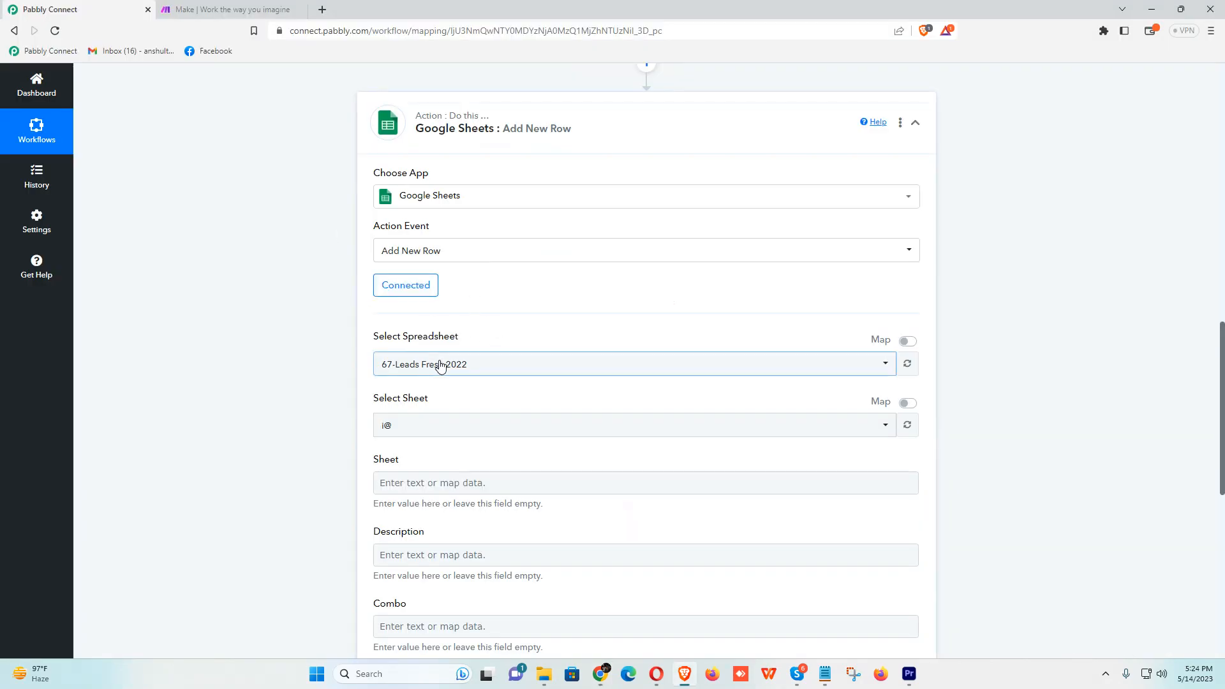
left_click(440, 364)
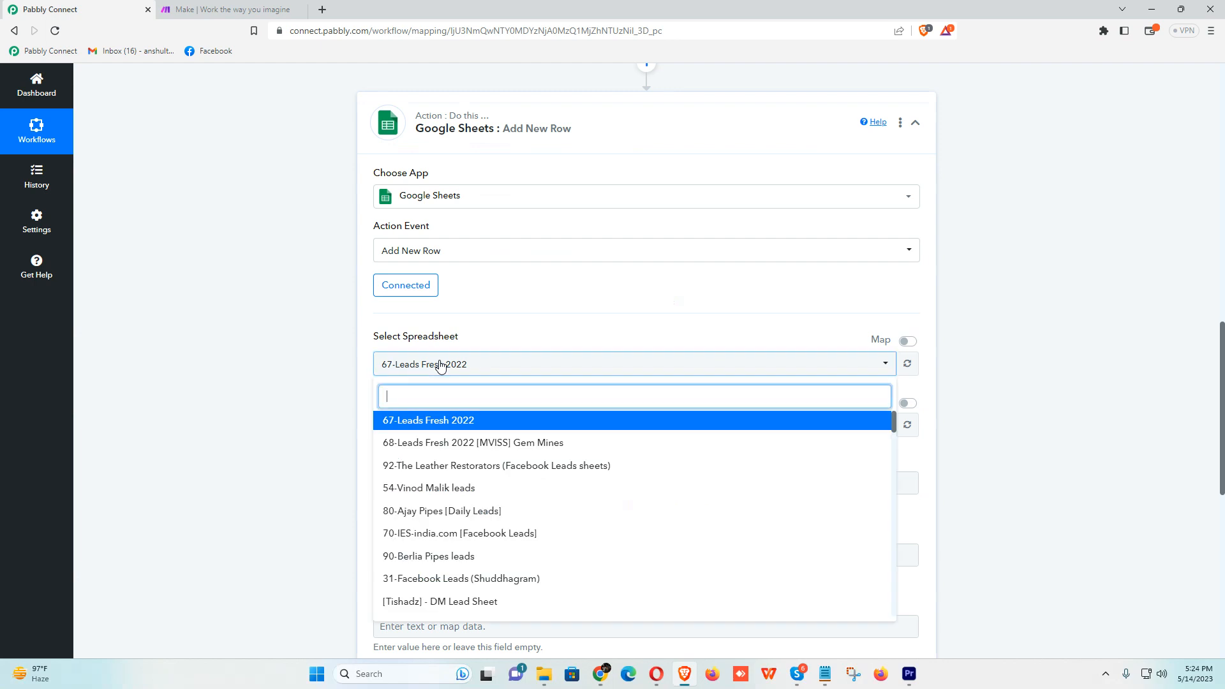
type("92")
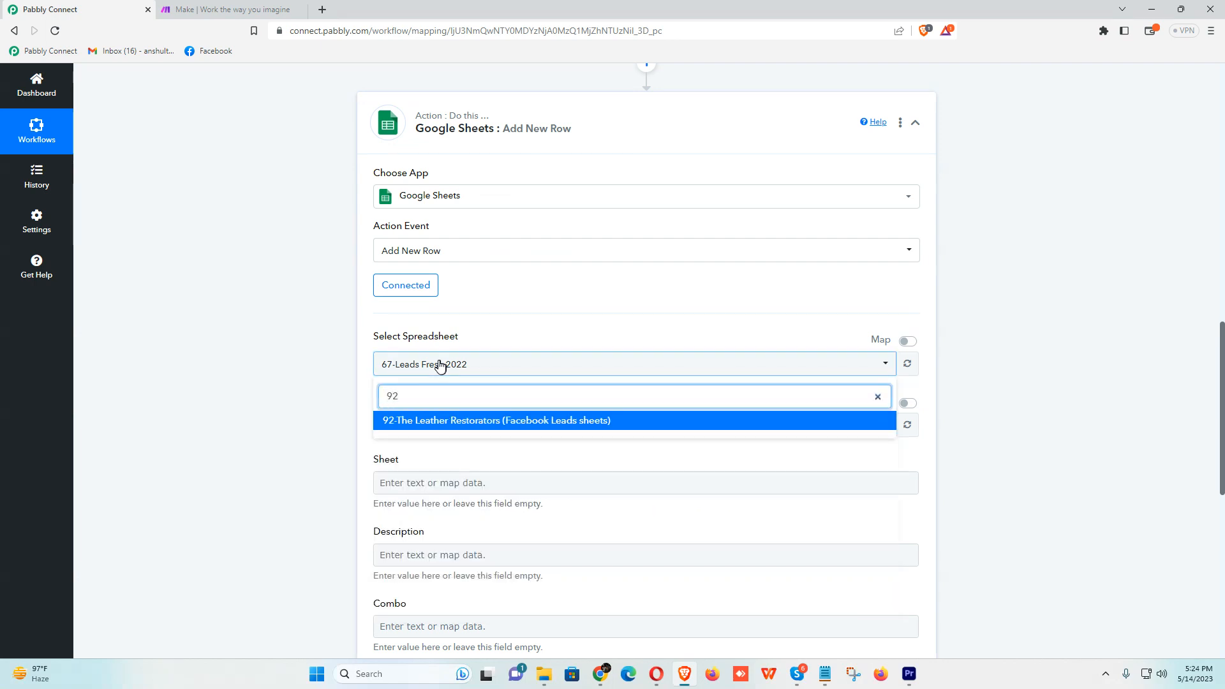
left_click(457, 422)
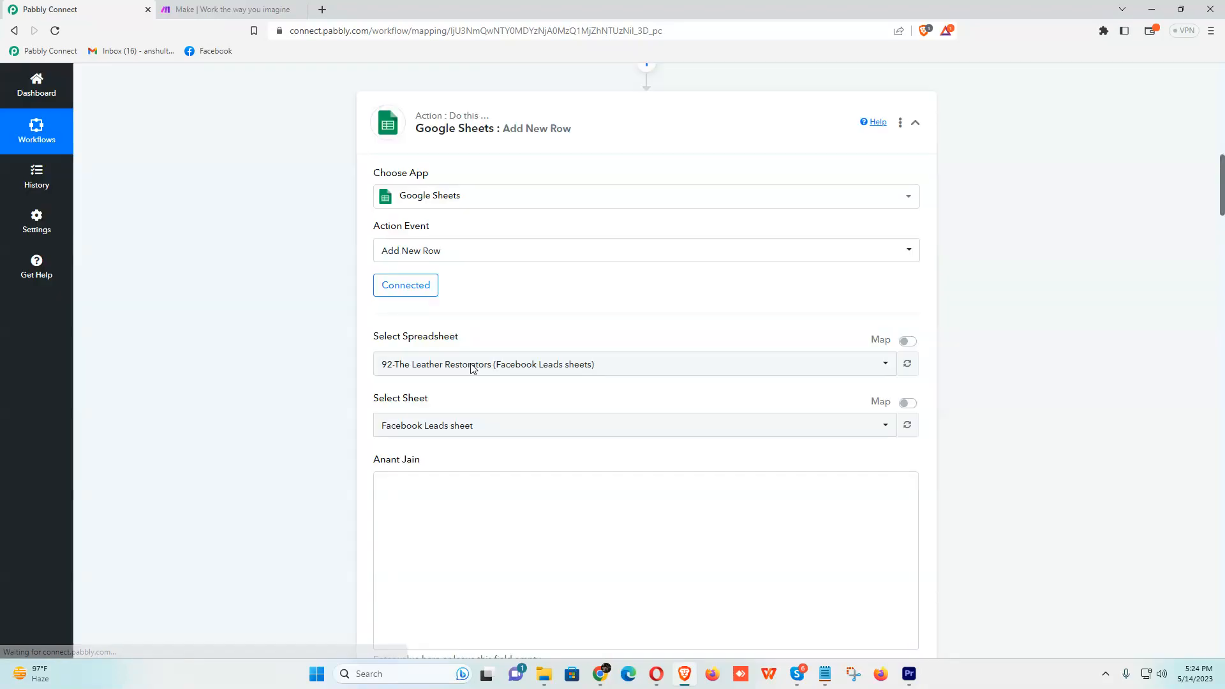
left_click(457, 425)
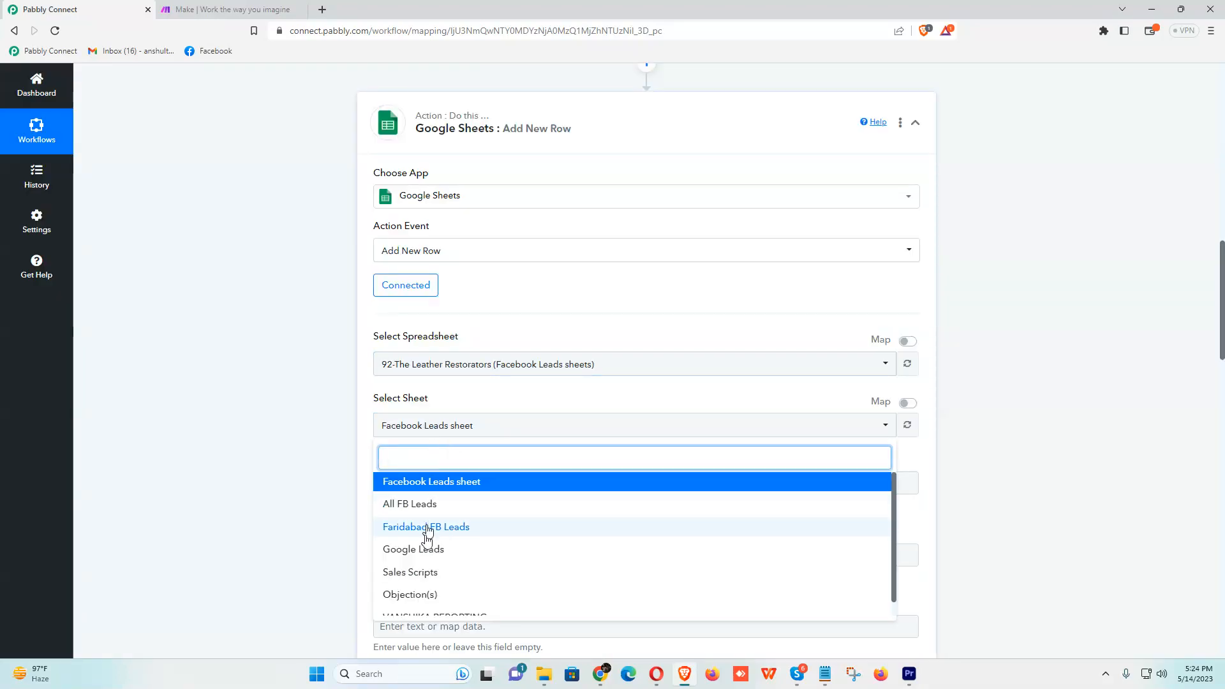
left_click(424, 552)
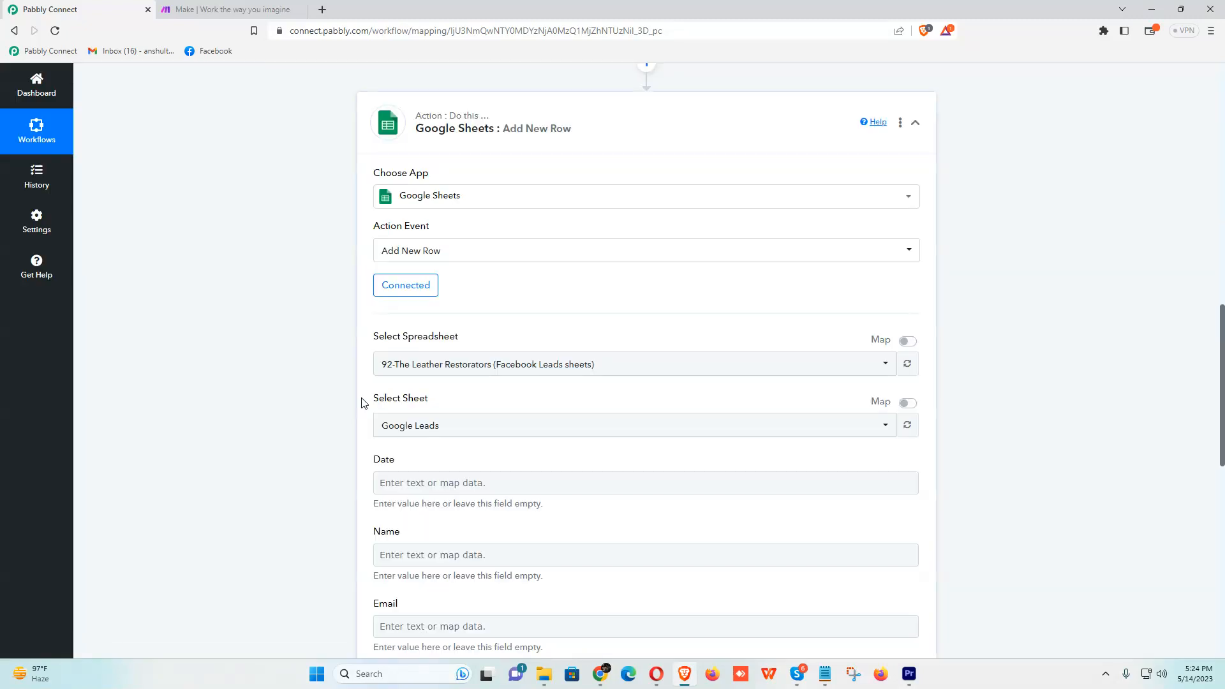
scroll(362, 402, "down", 2)
left_click(402, 361)
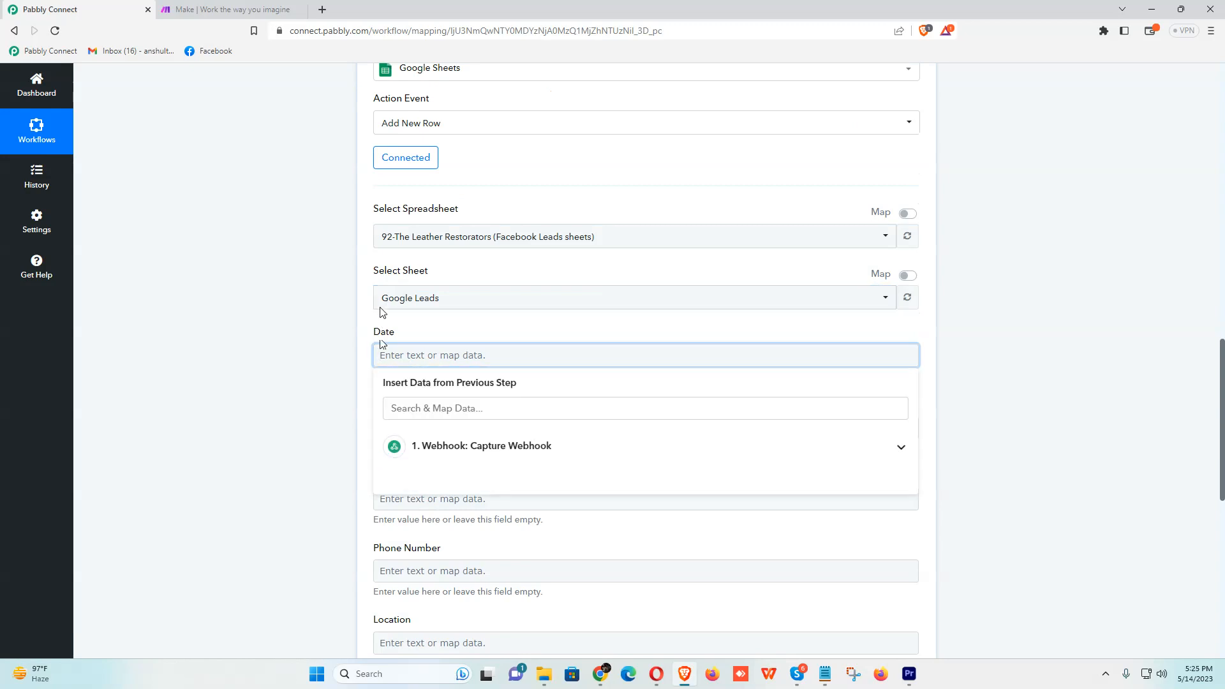
- Check the Google Leads columns, then map the webhook's Date Created into the Date field
key("alt+Tab")
left_click(256, 651)
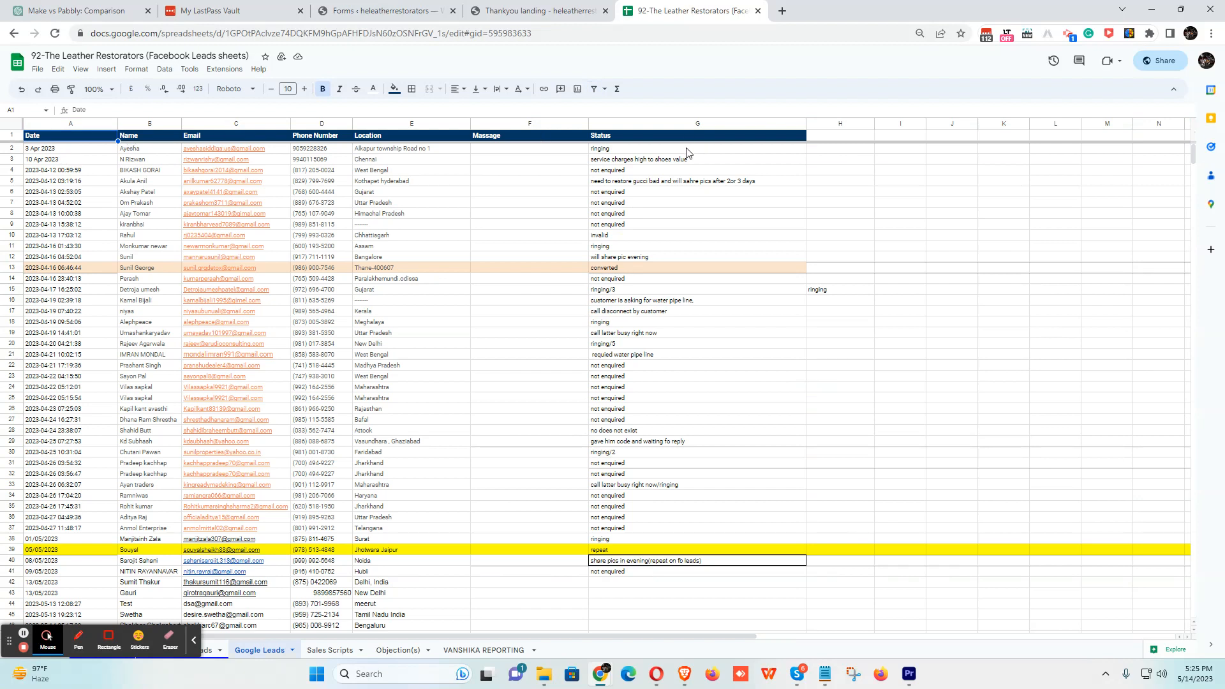
key("alt+Tab")
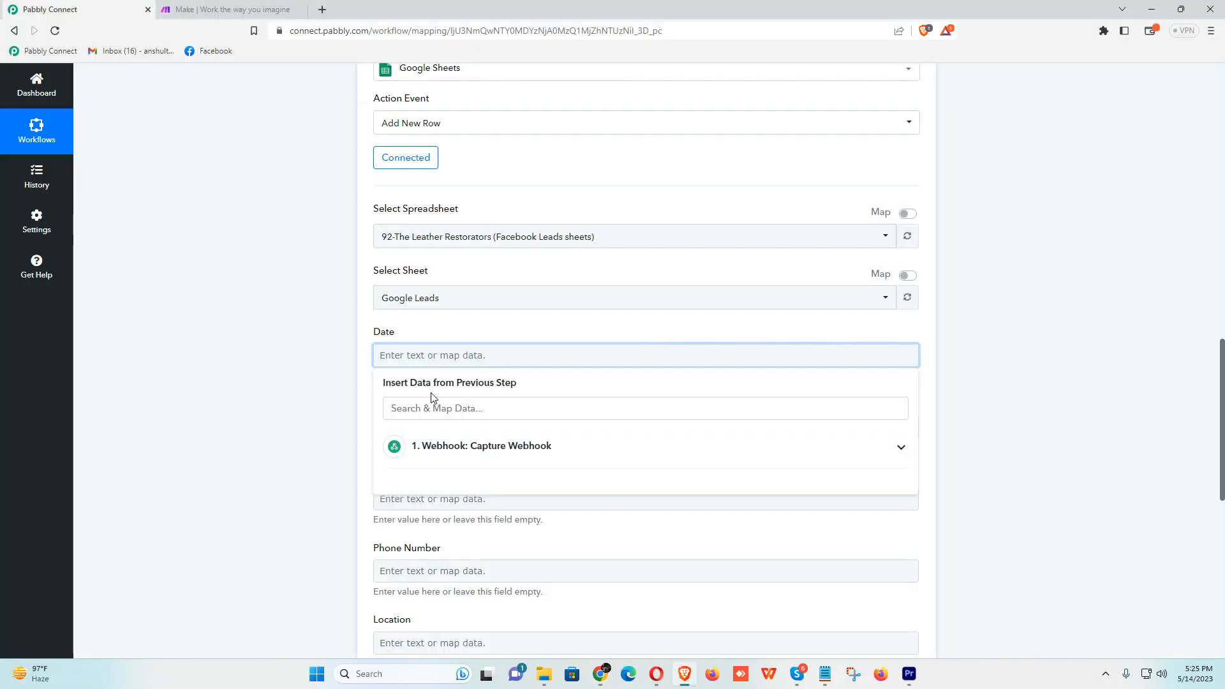
scroll(390, 323, "down", 3)
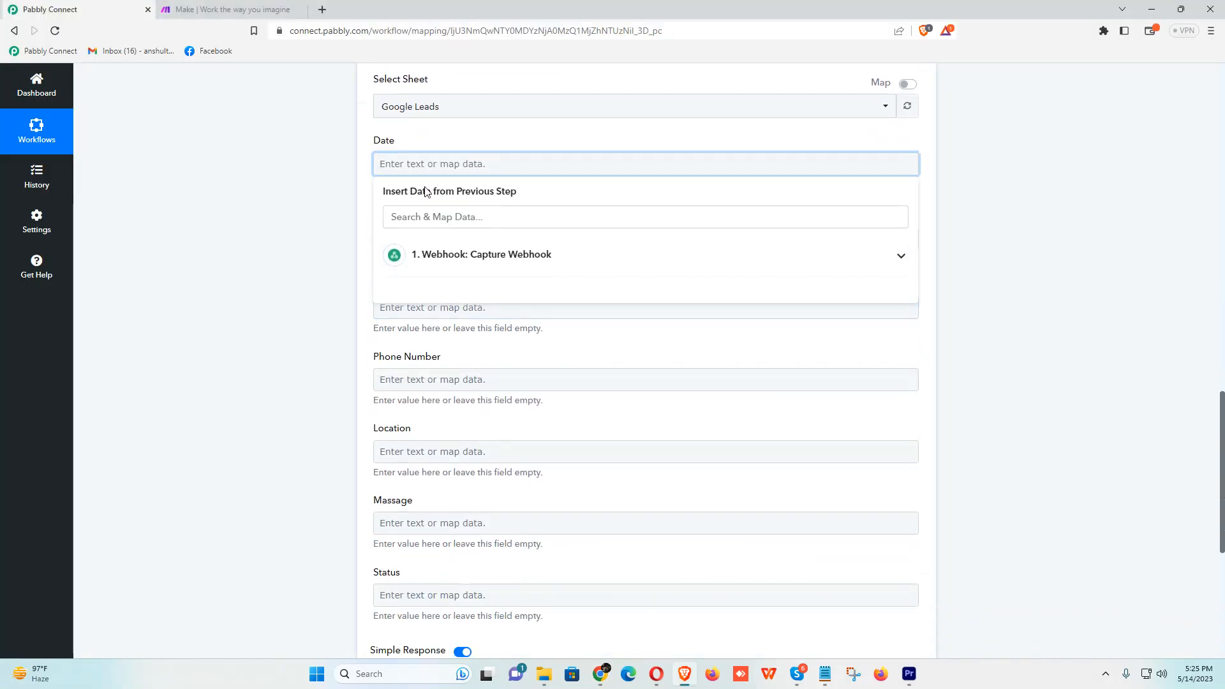
left_click(457, 262)
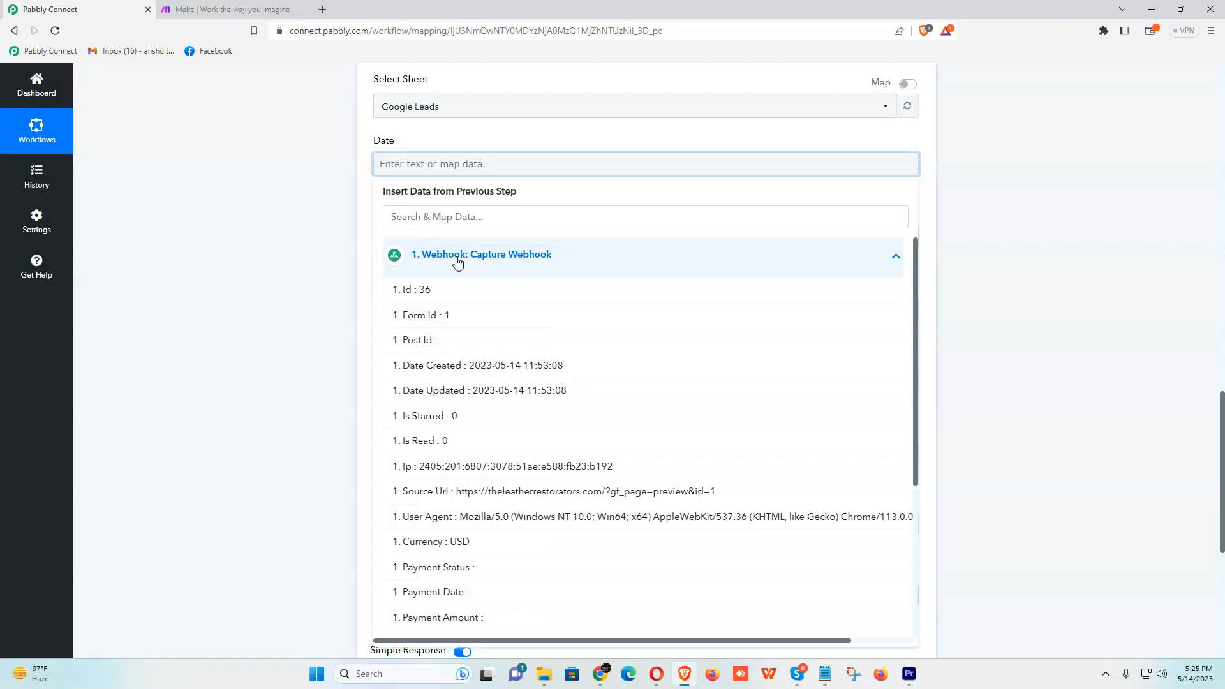
left_click(454, 369)
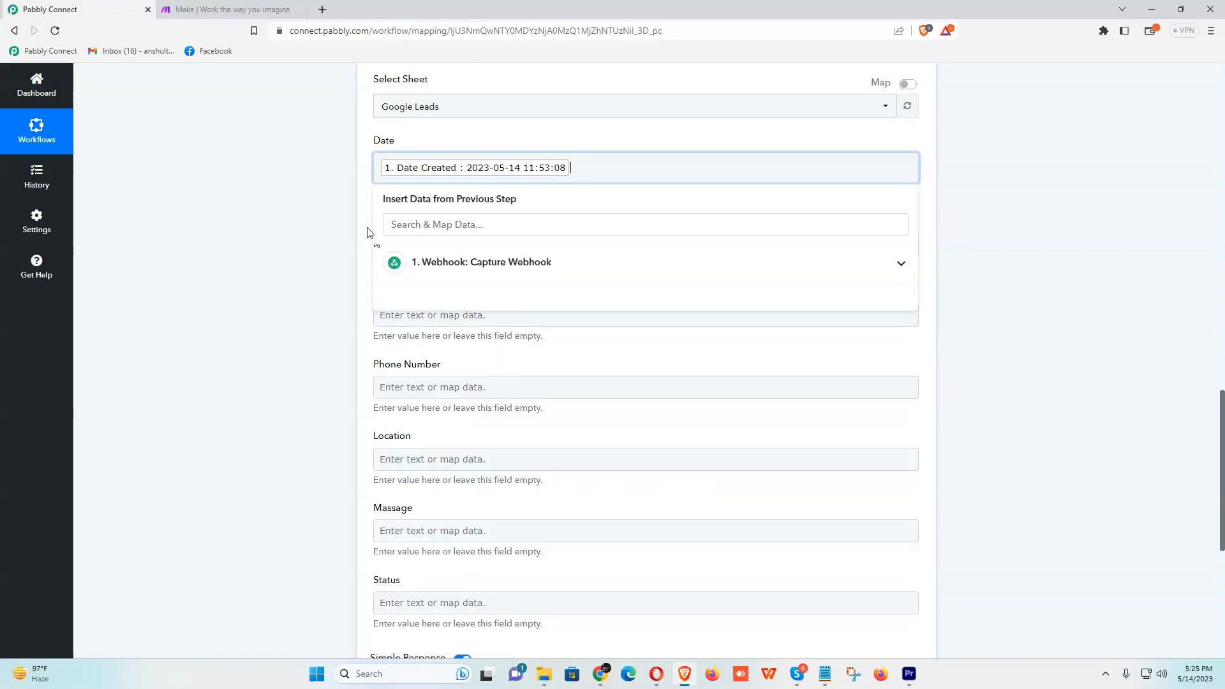
- Map the submitted name Test into Name and the submitted email address into Email
left_click(383, 242)
left_click(473, 342)
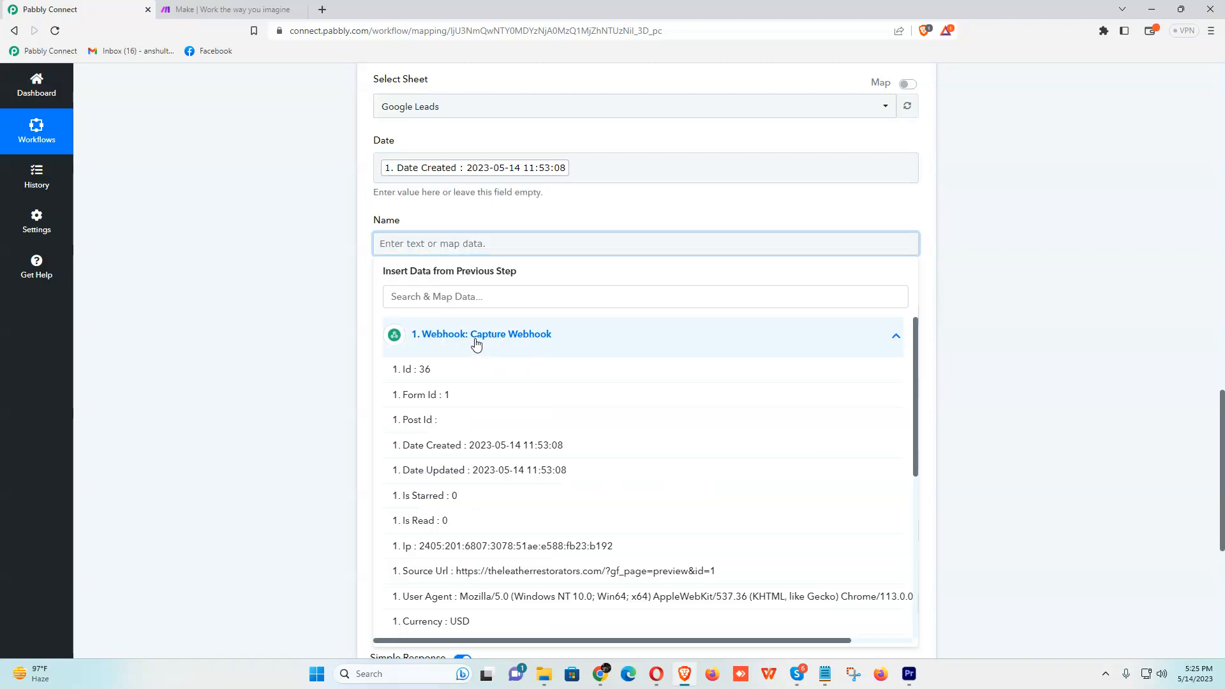
scroll(477, 523, "down", 10)
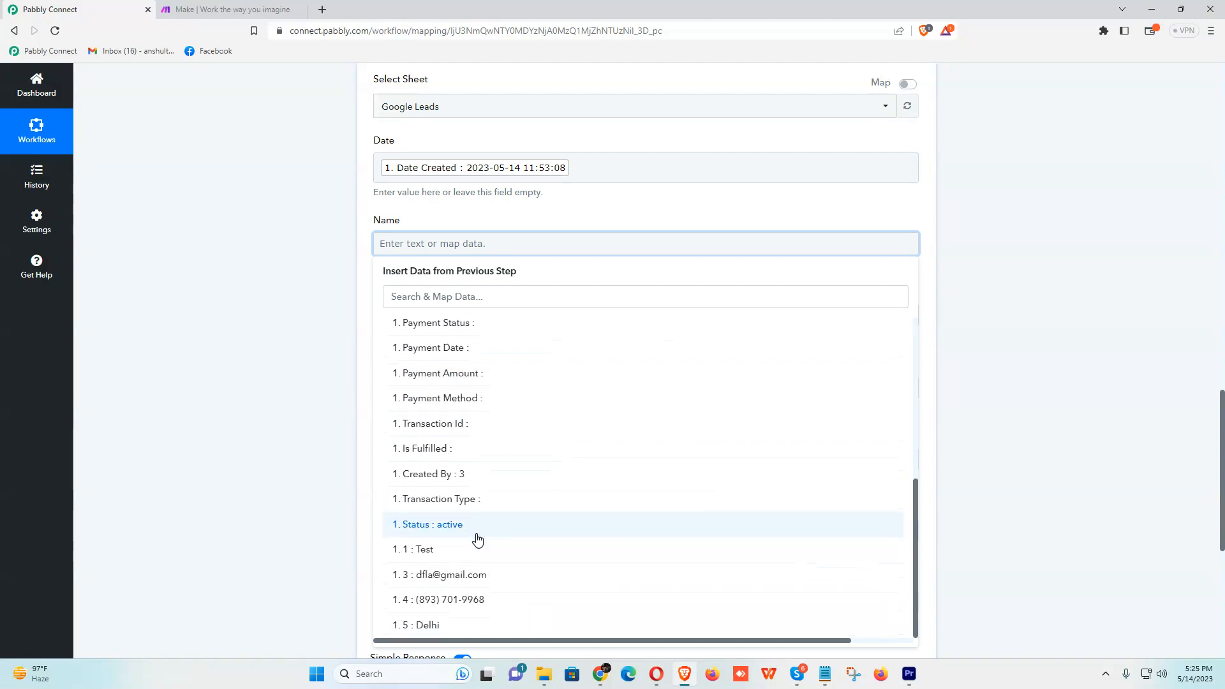
left_click(438, 550)
left_click(374, 171)
left_click(425, 324)
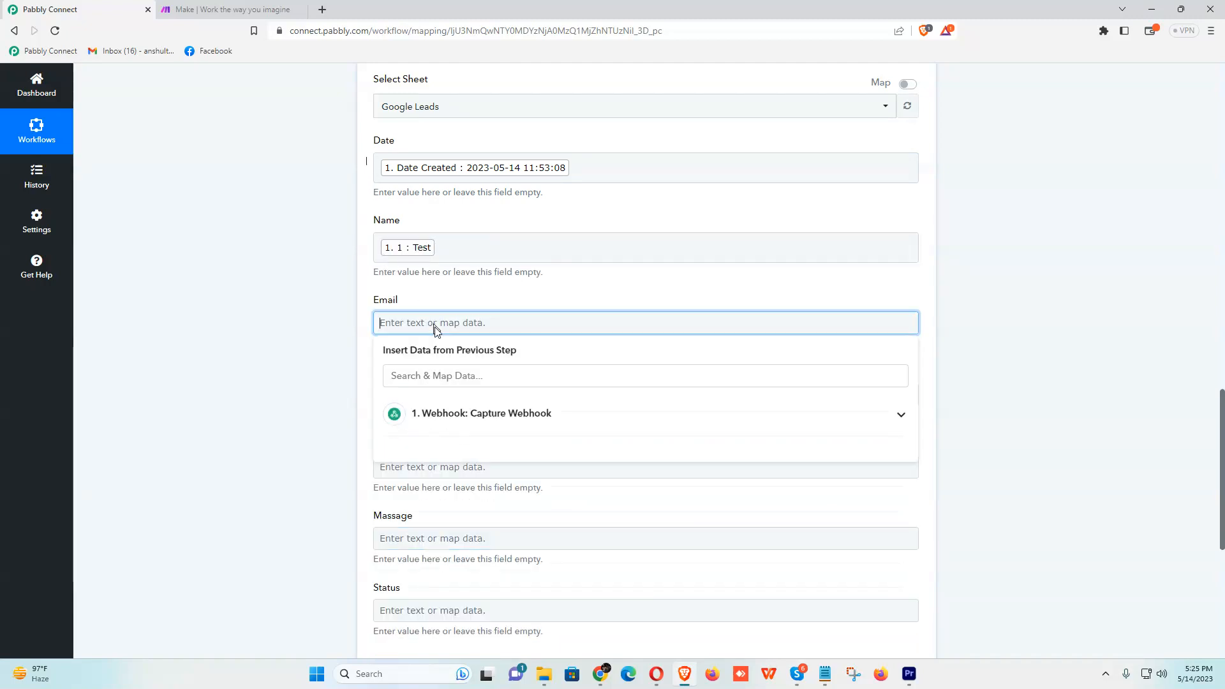
left_click(462, 415)
scroll(500, 529, "down", 10)
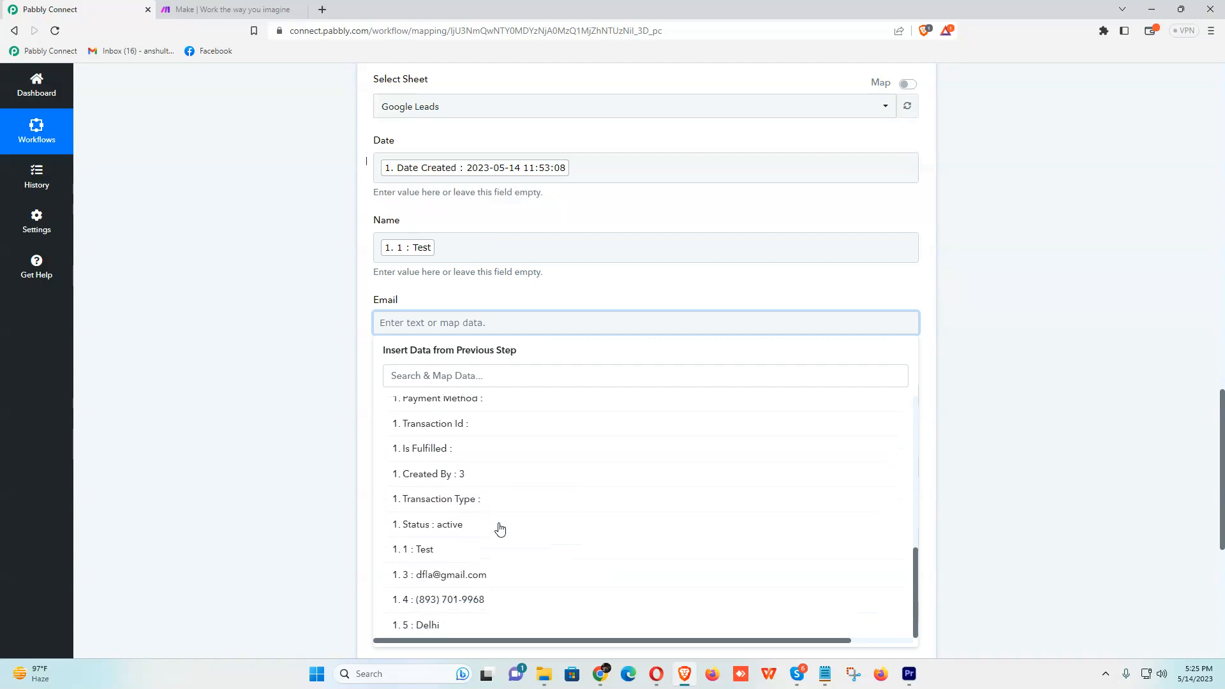
left_click(458, 578)
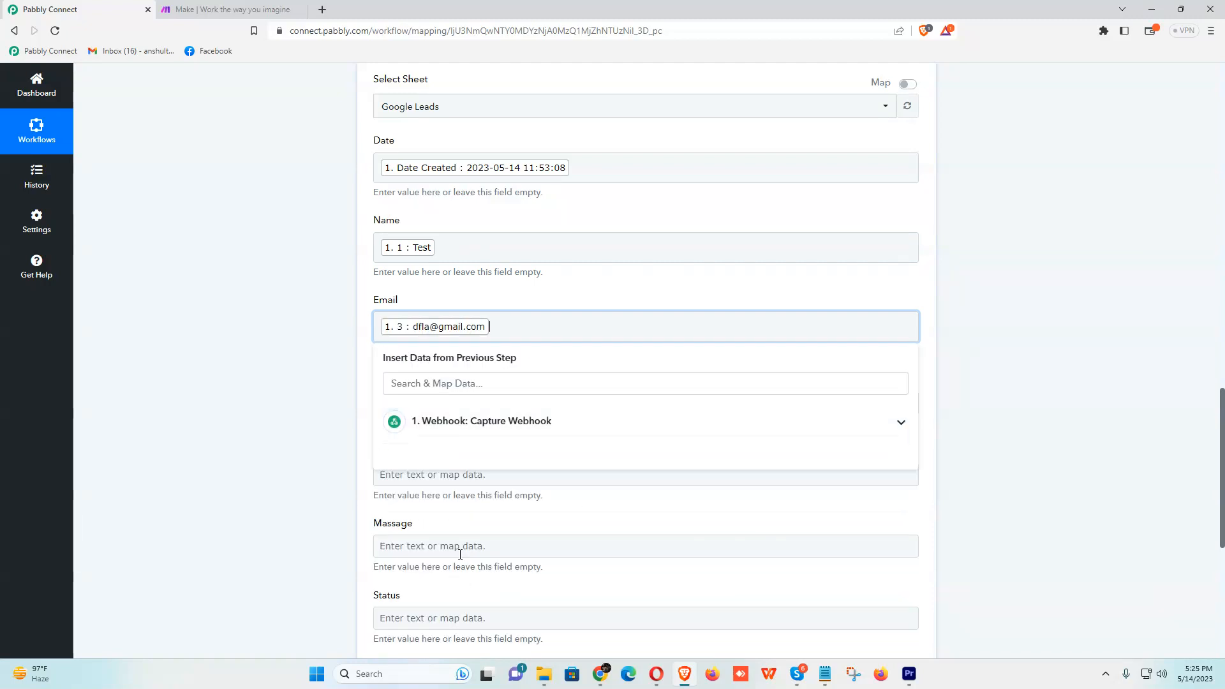
left_click(362, 365)
- Map the submitted phone number into Phone Number and the city Delhi into Location
left_click(441, 402)
left_click(481, 490)
scroll(564, 525, "down", 3)
scroll(564, 525, "down", 6)
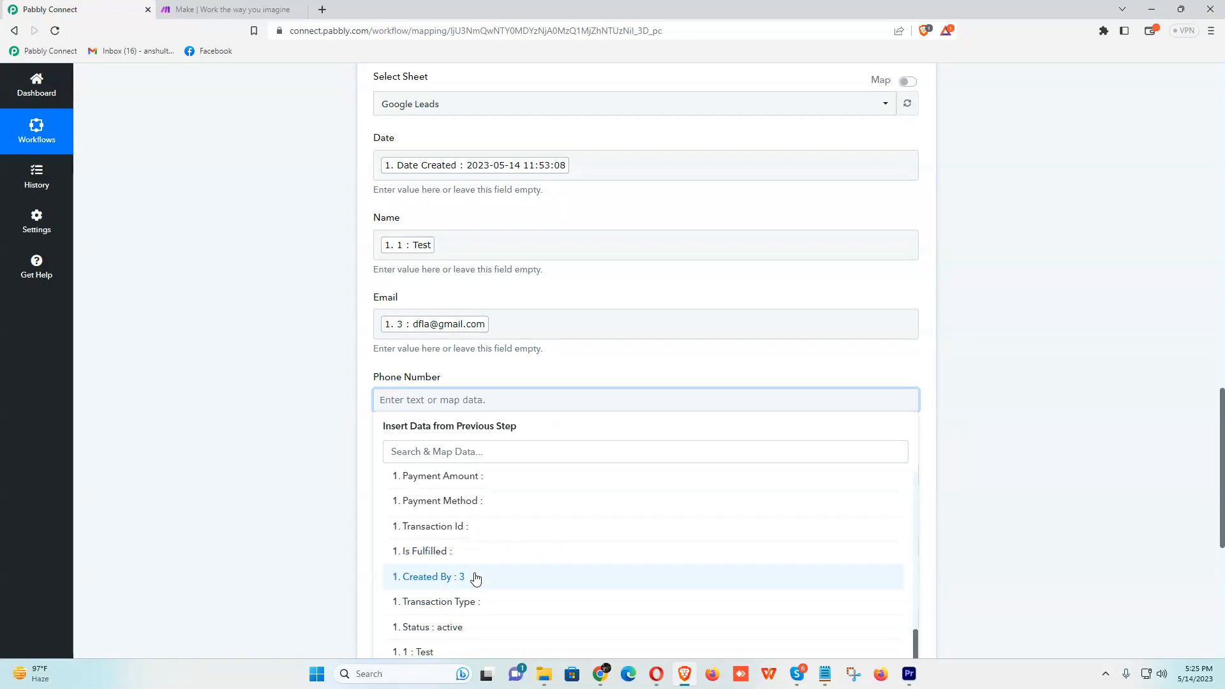
left_click(461, 599)
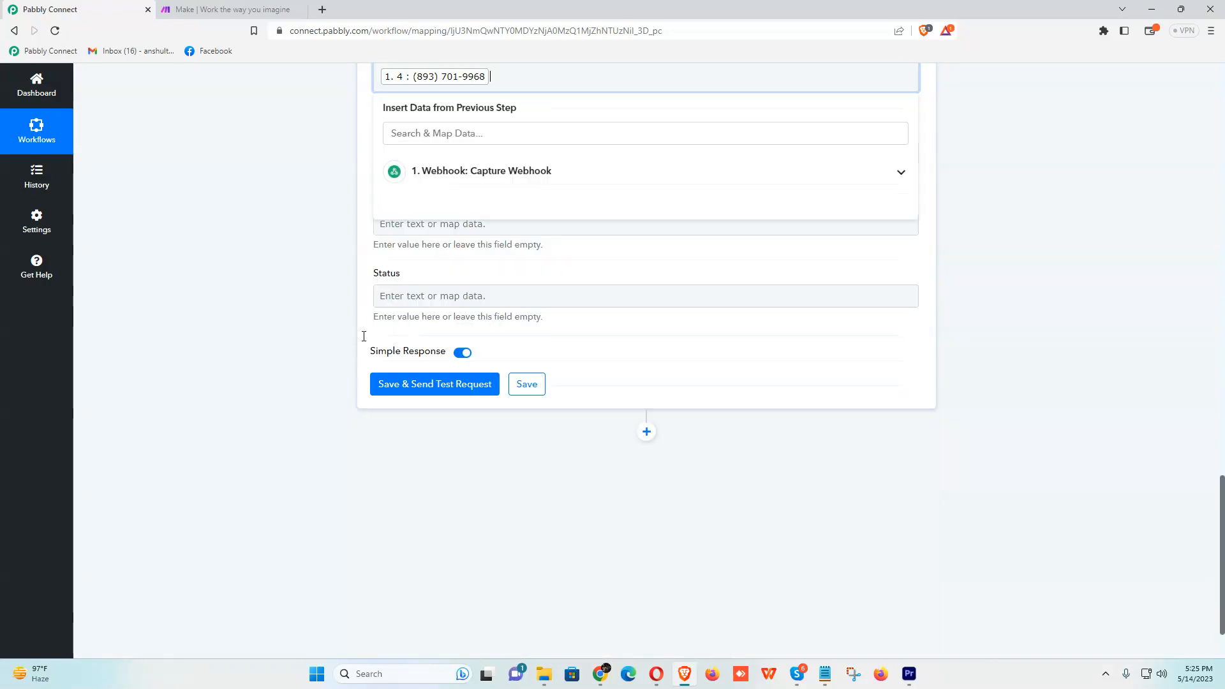
left_click(362, 235)
left_click(410, 153)
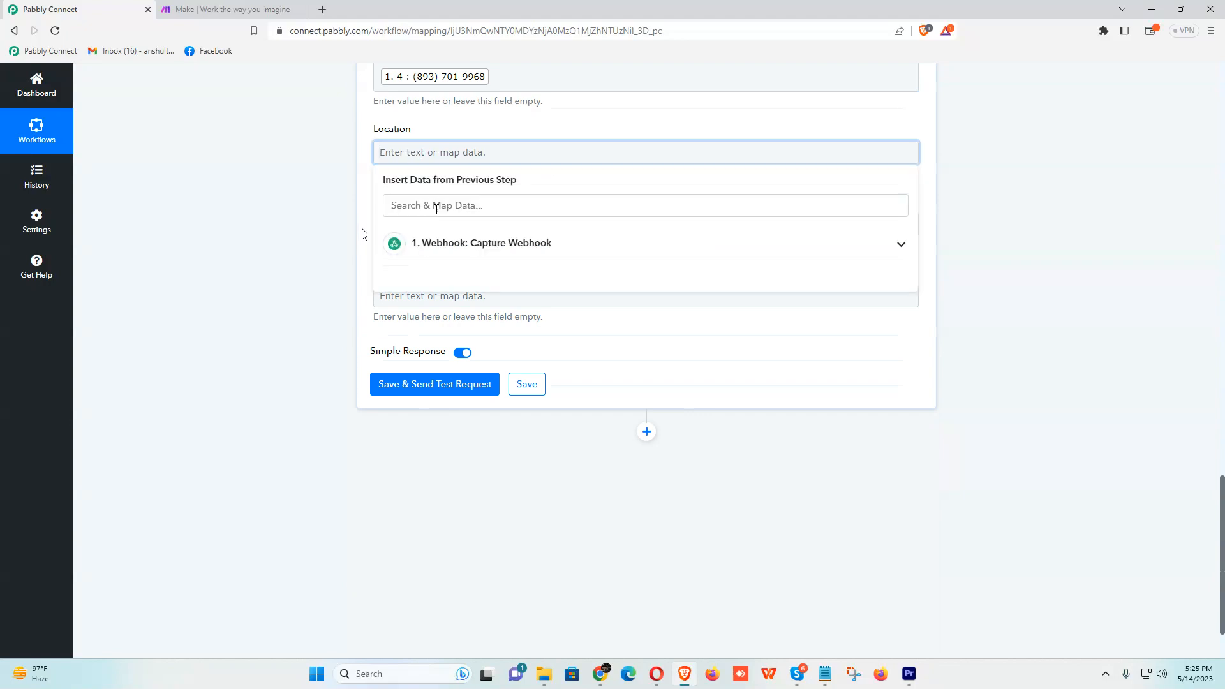
left_click(467, 244)
scroll(492, 405, "down", 5)
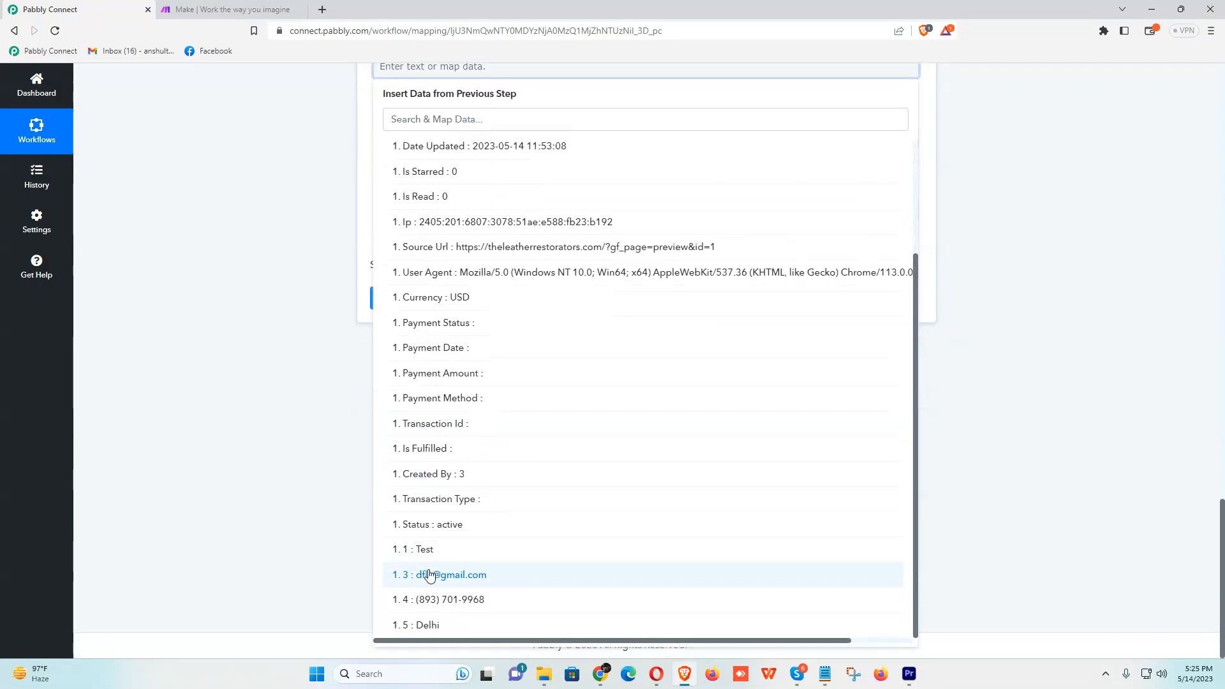
left_click(428, 626)
left_click(364, 167)
- Leave the Massage field as is and send a test request to the sheet
scroll(434, 307, "up", 3)
left_click(406, 336)
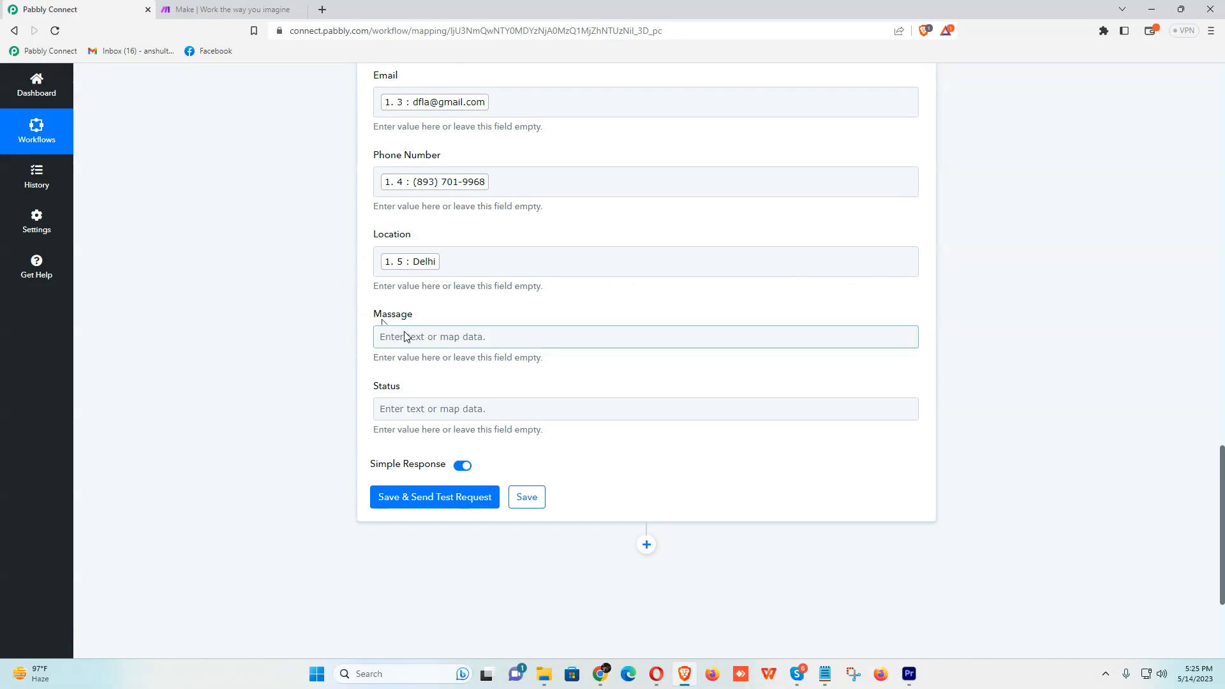
left_click(436, 497)
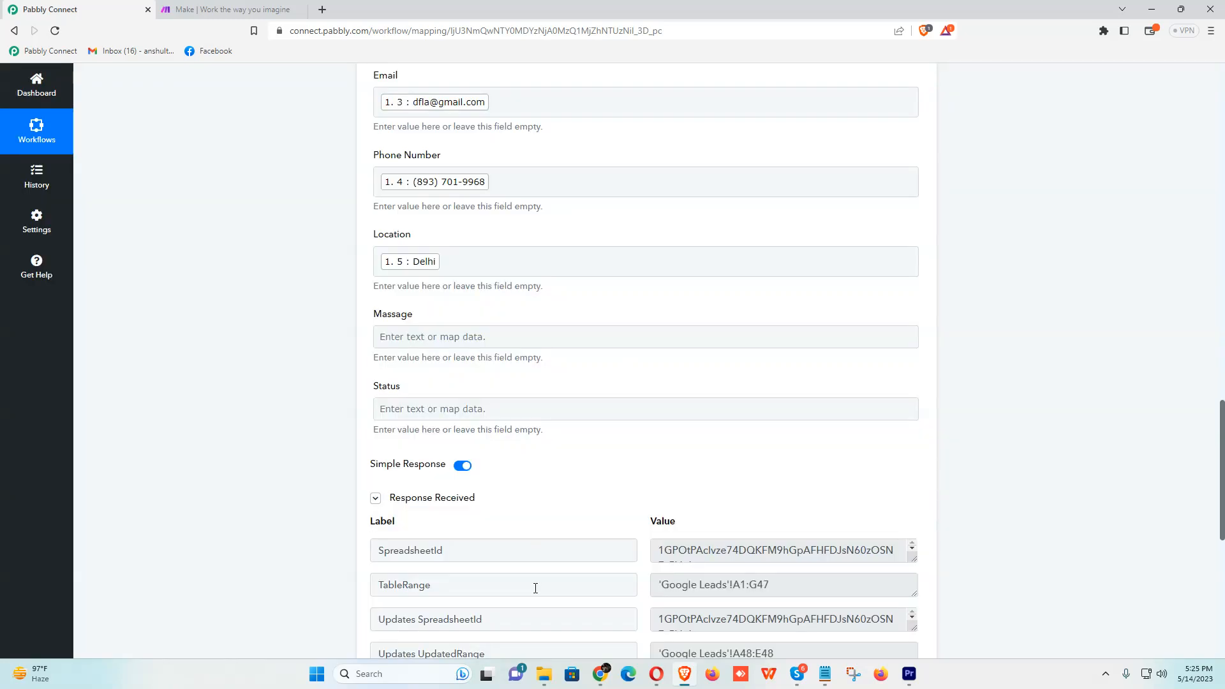
- Save the Add New Row action after the test updated range A48:E48 in Google Leads
scroll(543, 568, "down", 5)
left_click(527, 421)
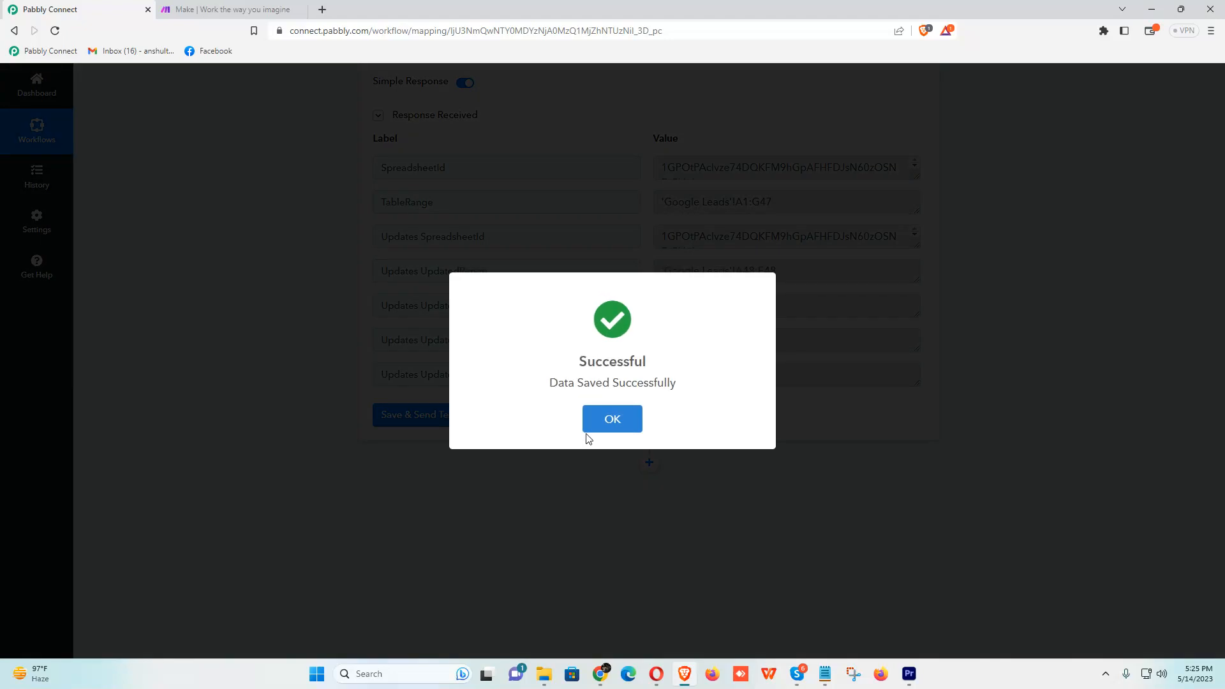
left_click(590, 426)
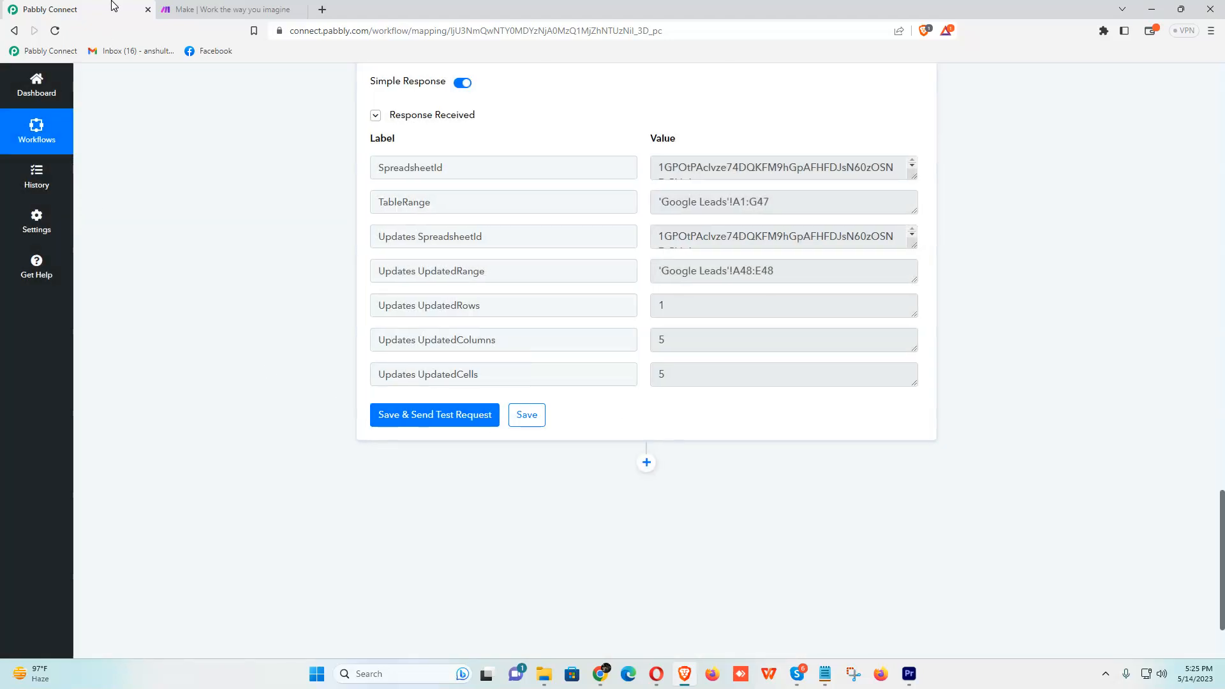
key("alt+Tab")
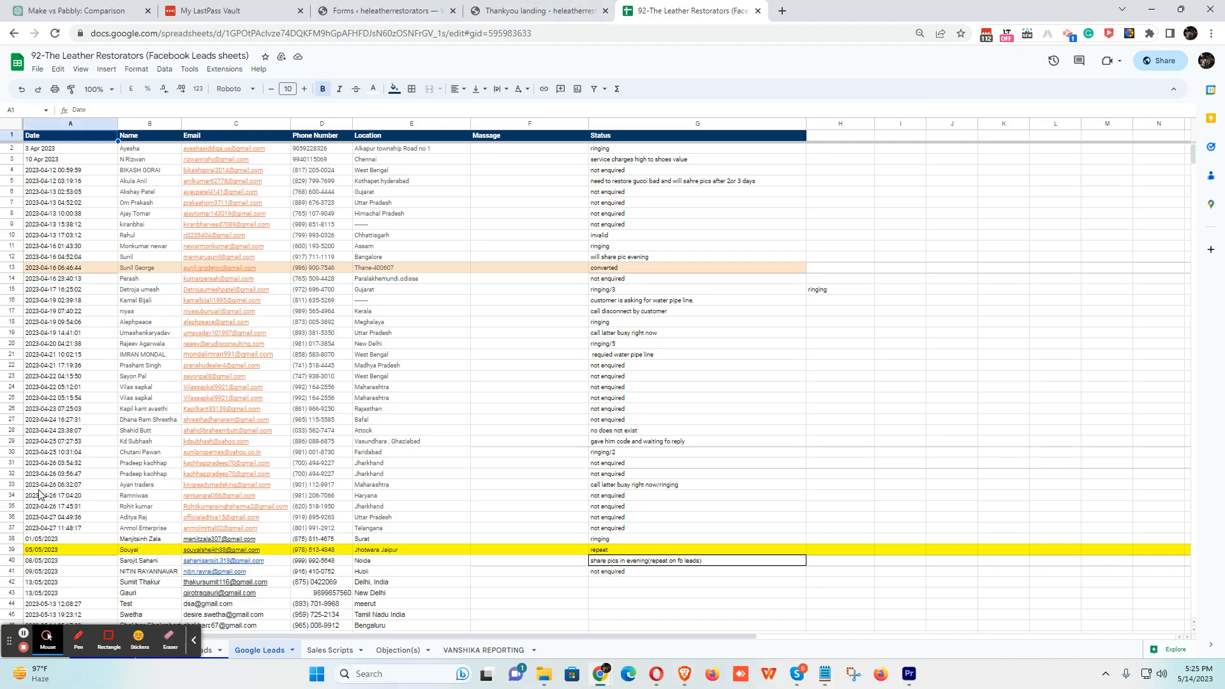
- Clear the test submission from row 48 of the Google Leads tab
left_click(40, 486)
key("ctrl+shift+Down")
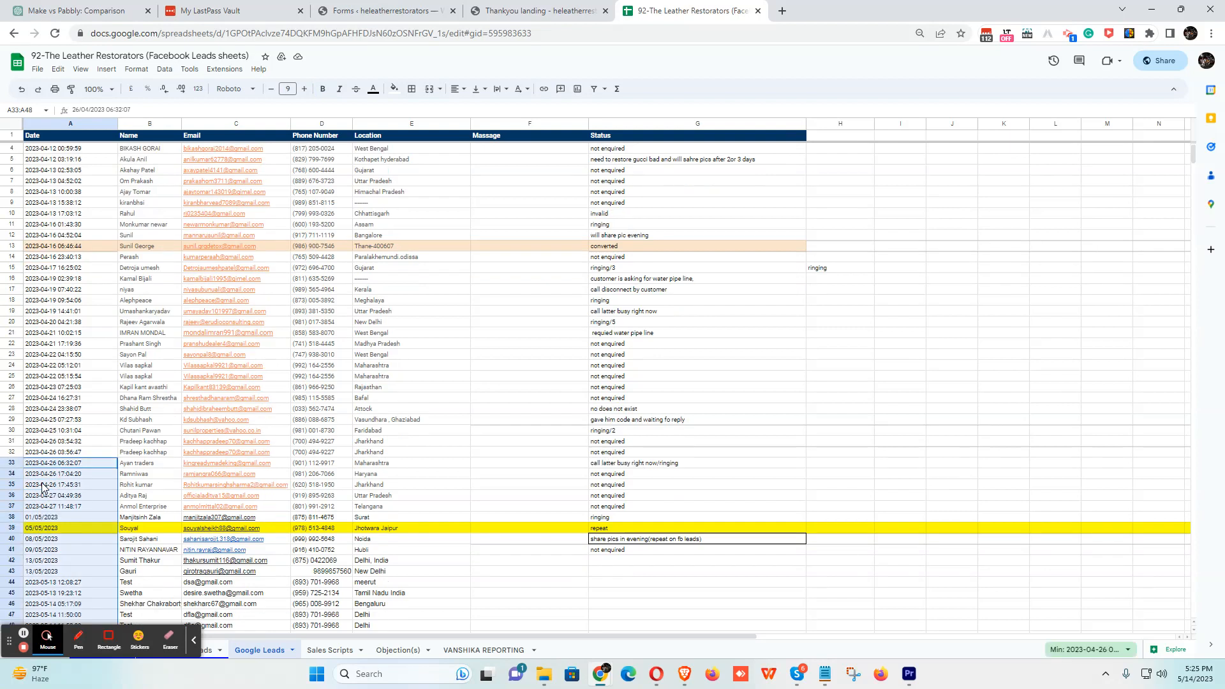
scroll(47, 471, "down", 3)
left_click(163, 474)
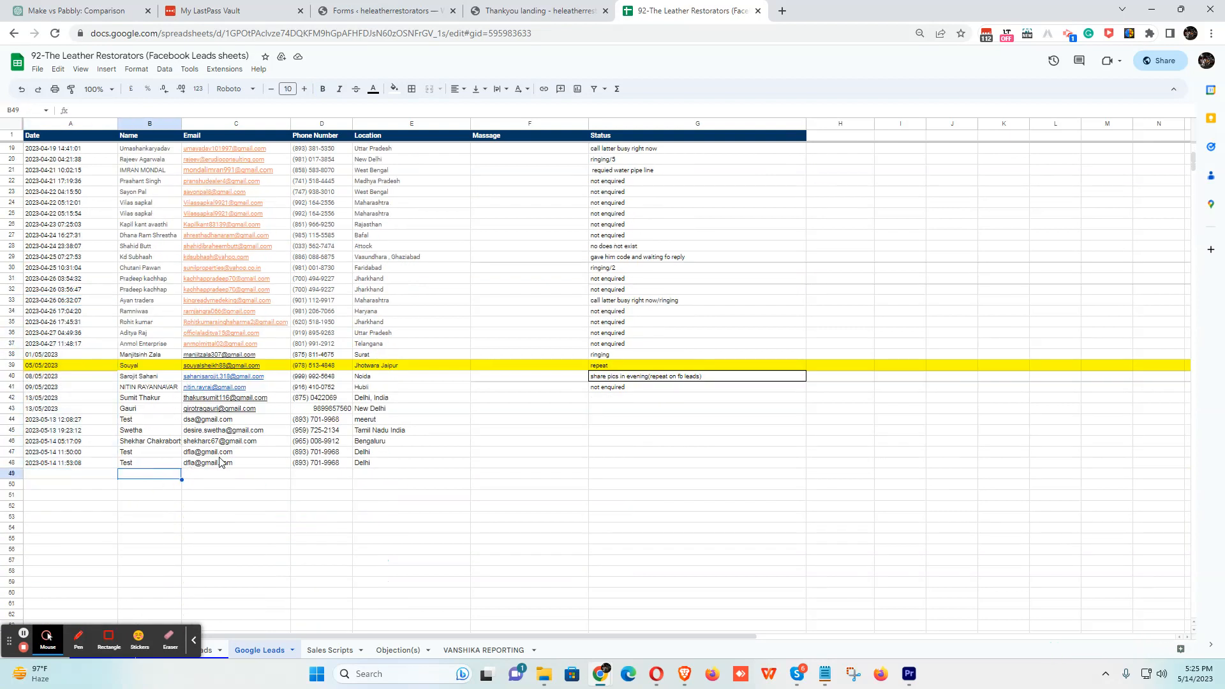
left_click(13, 463)
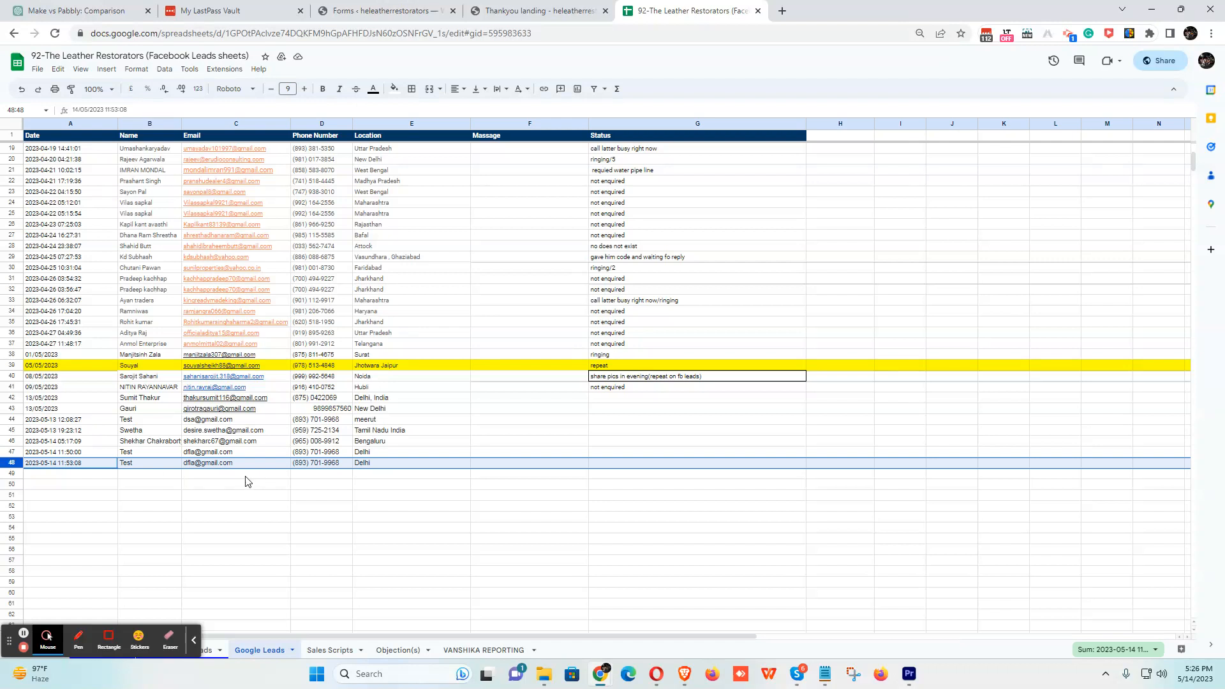
key("Delete")
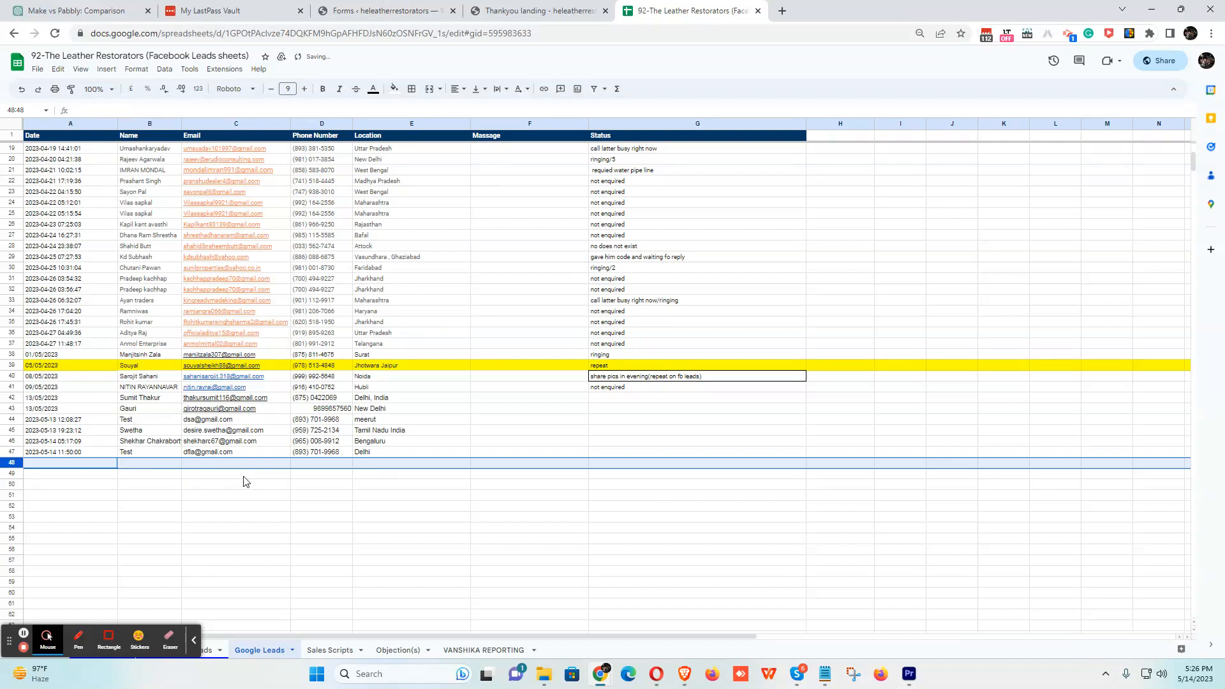
left_click(350, 495)
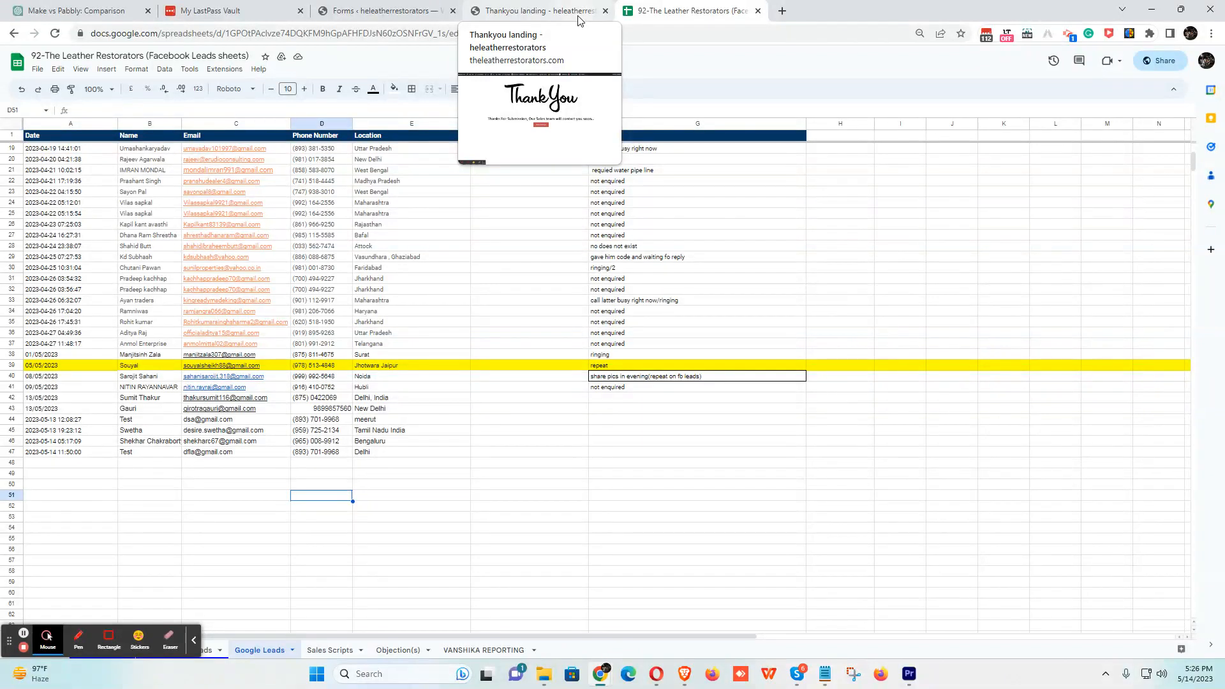
scroll(664, 447, "down", 15)
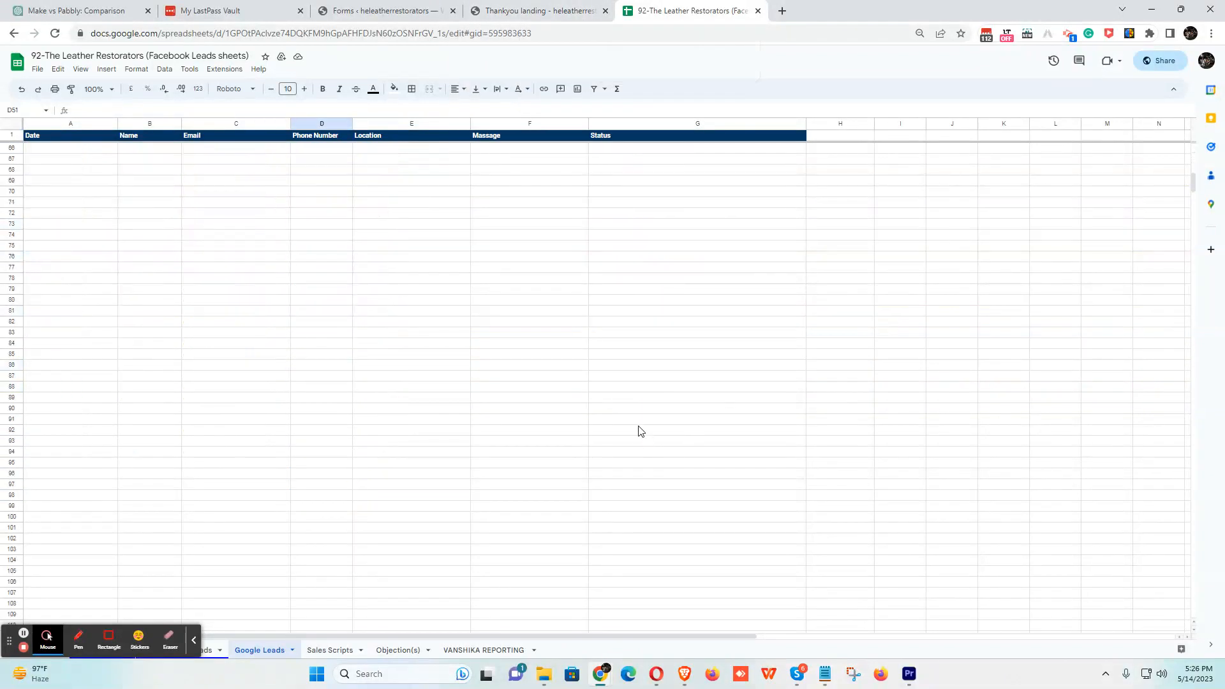